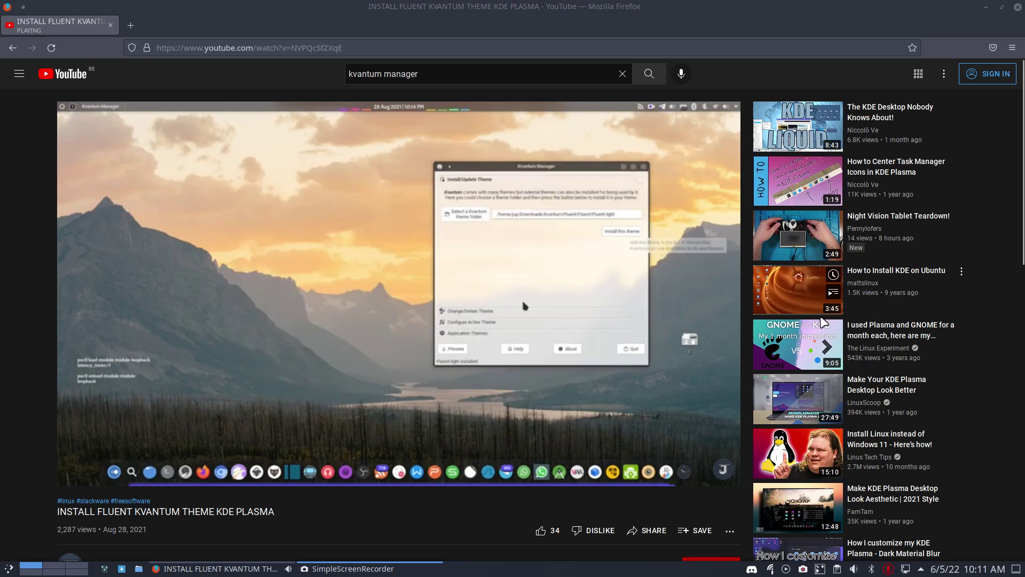
# - Pause the Fluent Kvantum tutorial video and scroll to its store.kde.org description link
pyautogui.scroll(-4, 146, 362)
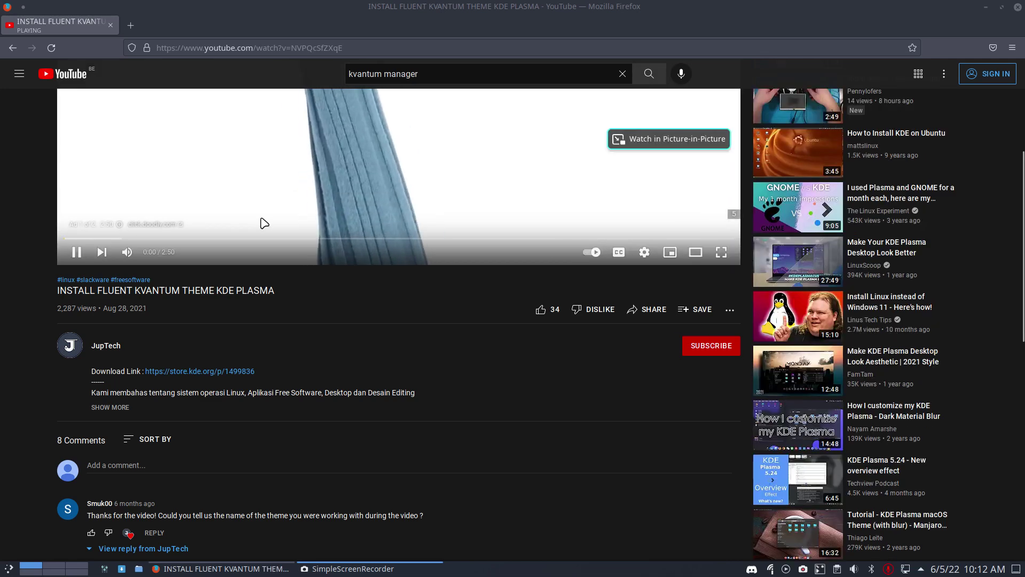
pyautogui.scroll(3, 260, 223)
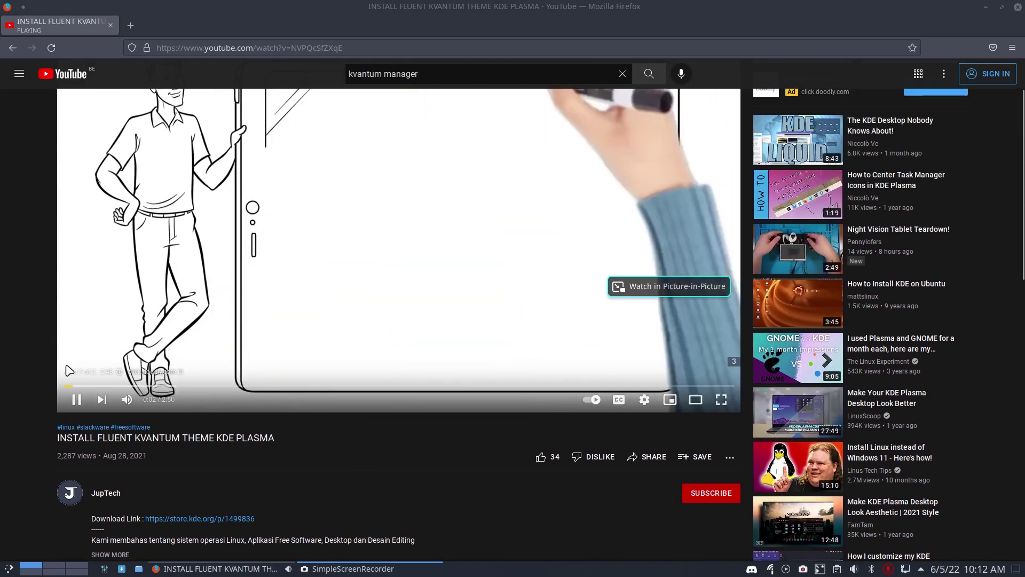
pyautogui.click(76, 399)
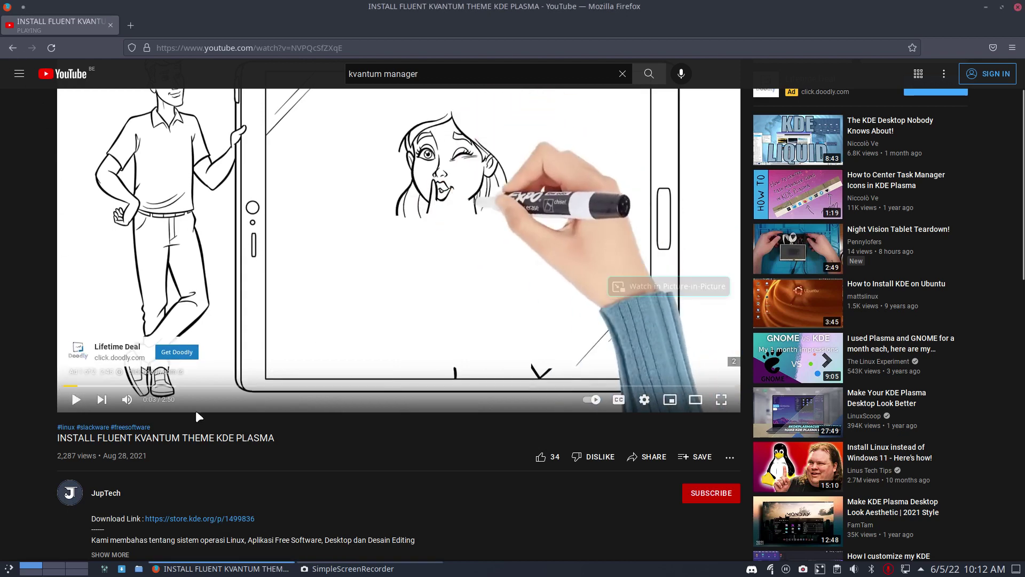
pyautogui.scroll(-4, 195, 410)
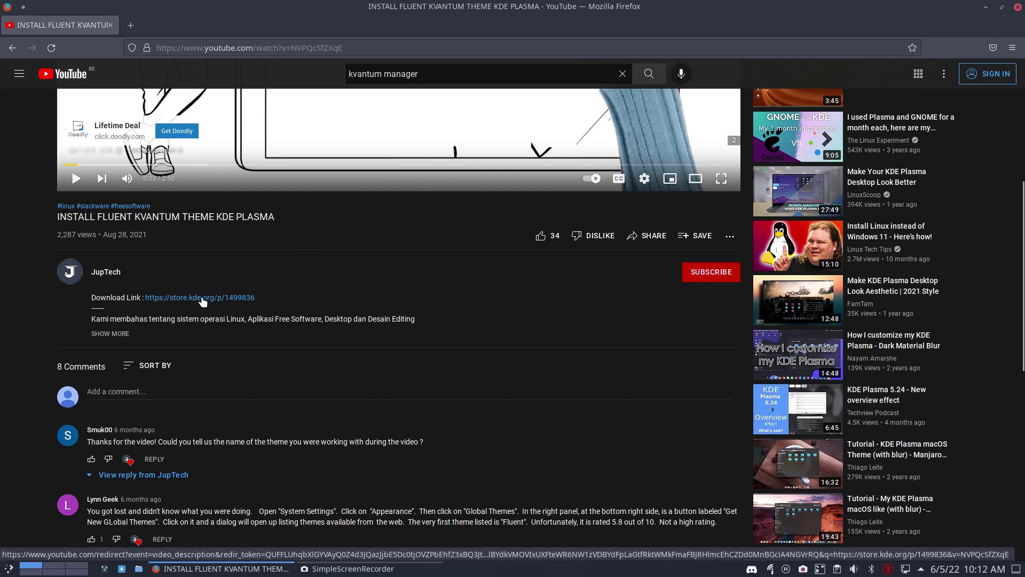
# - Open System Settings maximized on Appearance > Global Theme and browse downloadable global themes
pyautogui.click(105, 568)
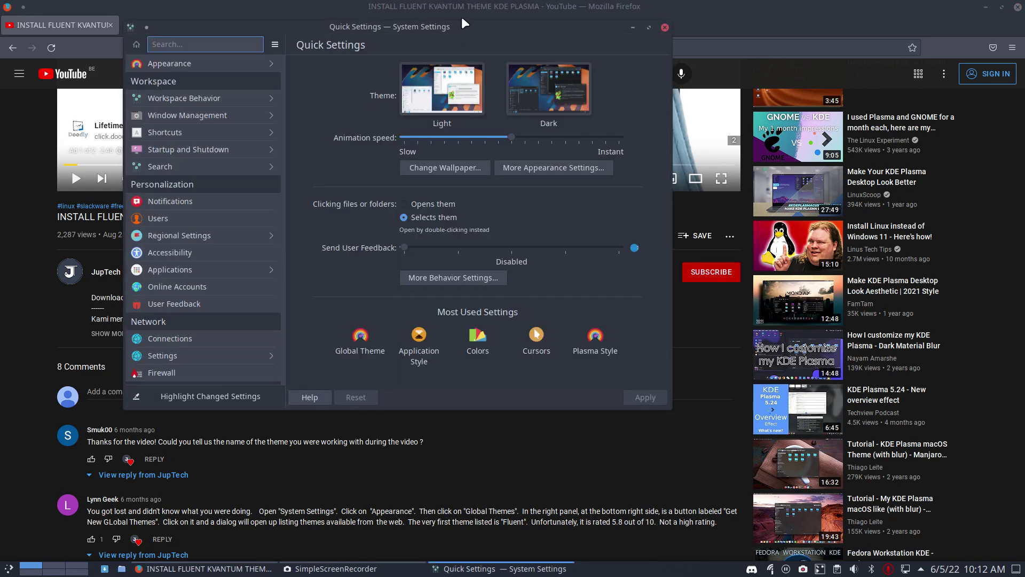
pyautogui.doubleClick(444, 25)
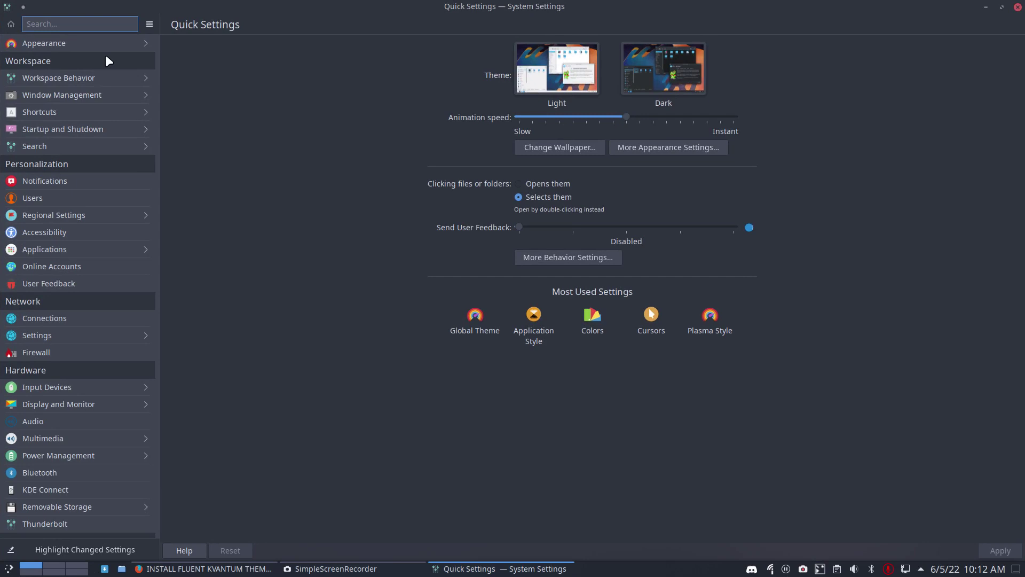
pyautogui.click(96, 41)
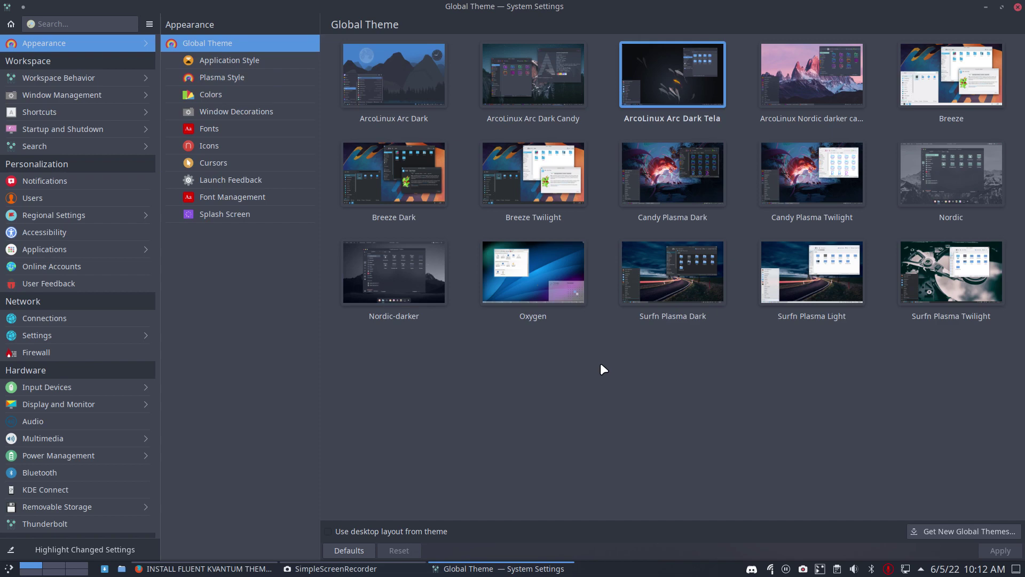
pyautogui.click(961, 532)
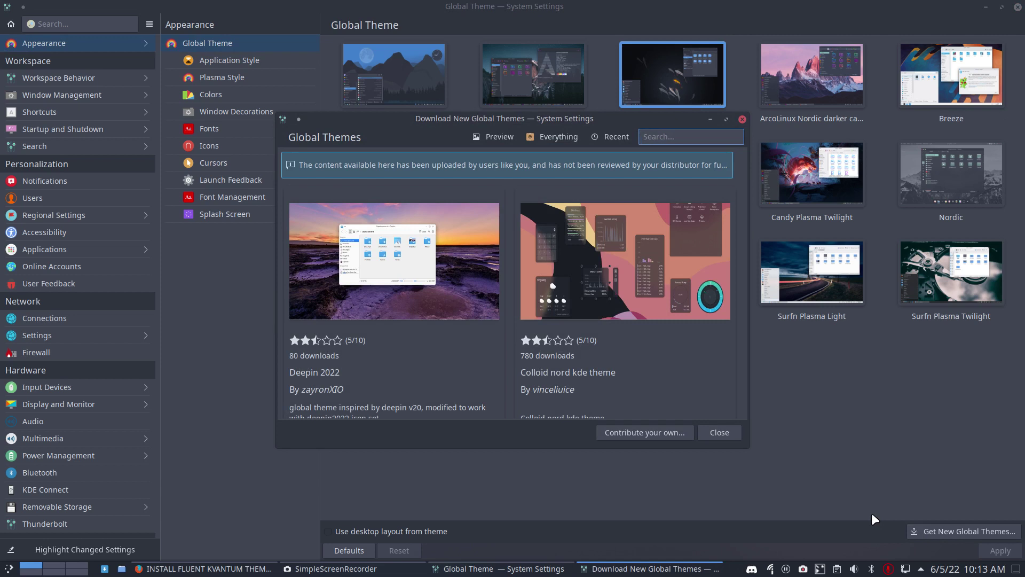
pyautogui.moveTo(701, 265)
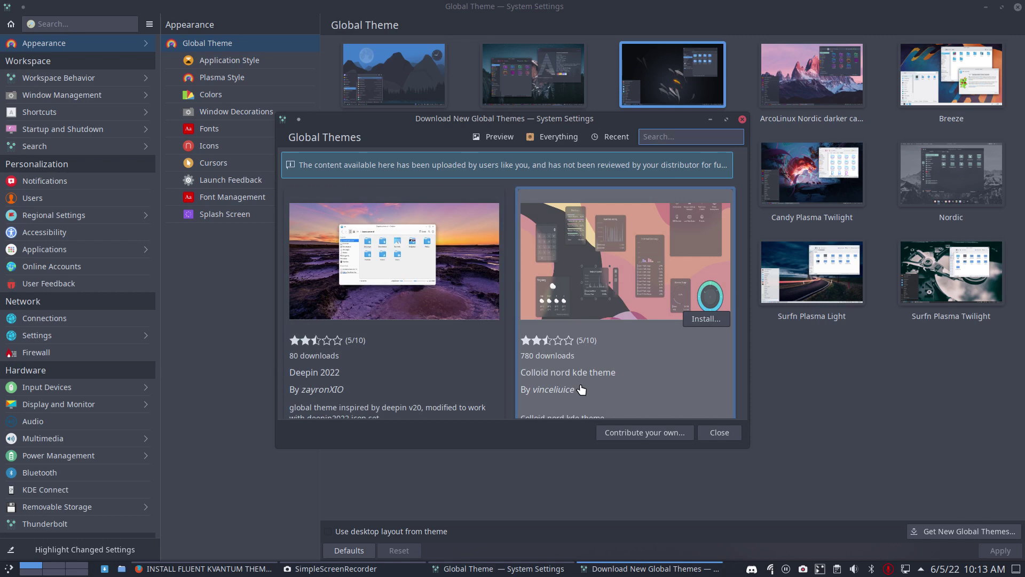
pyautogui.scroll(-3, 572, 366)
pyautogui.scroll(-3, 573, 366)
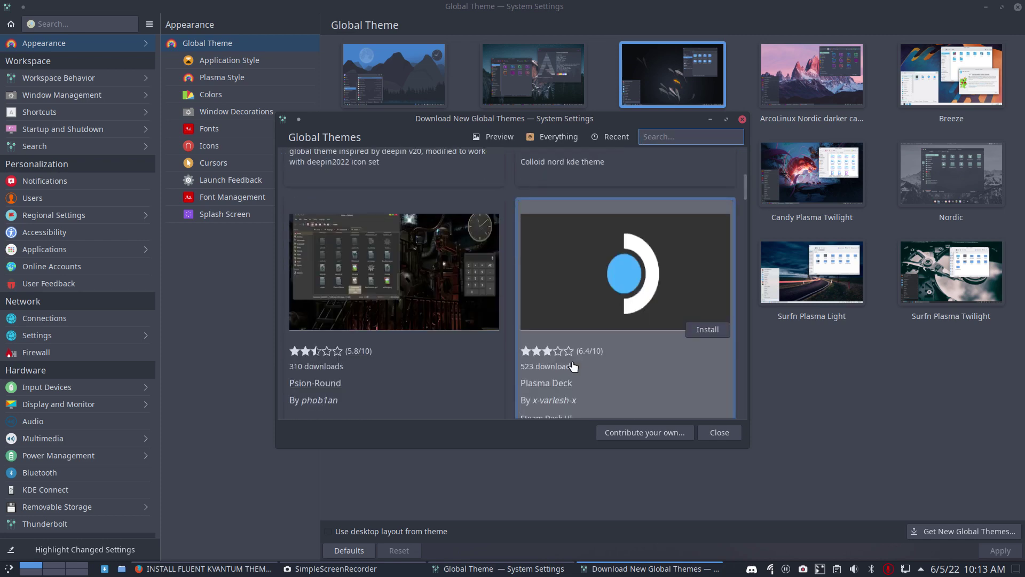
pyautogui.scroll(-2, 573, 366)
pyautogui.scroll(-3, 573, 366)
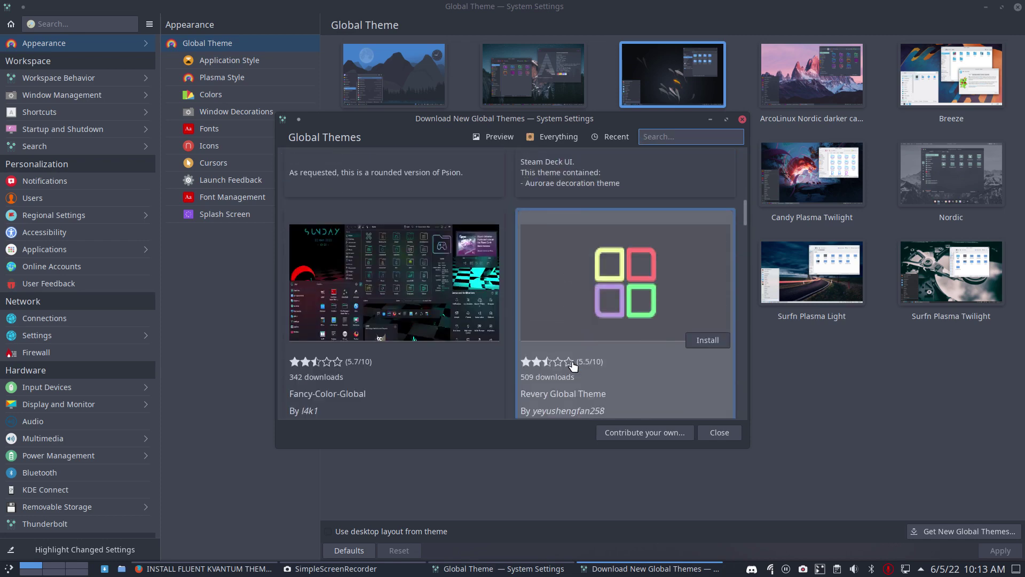
pyautogui.scroll(-2, 572, 366)
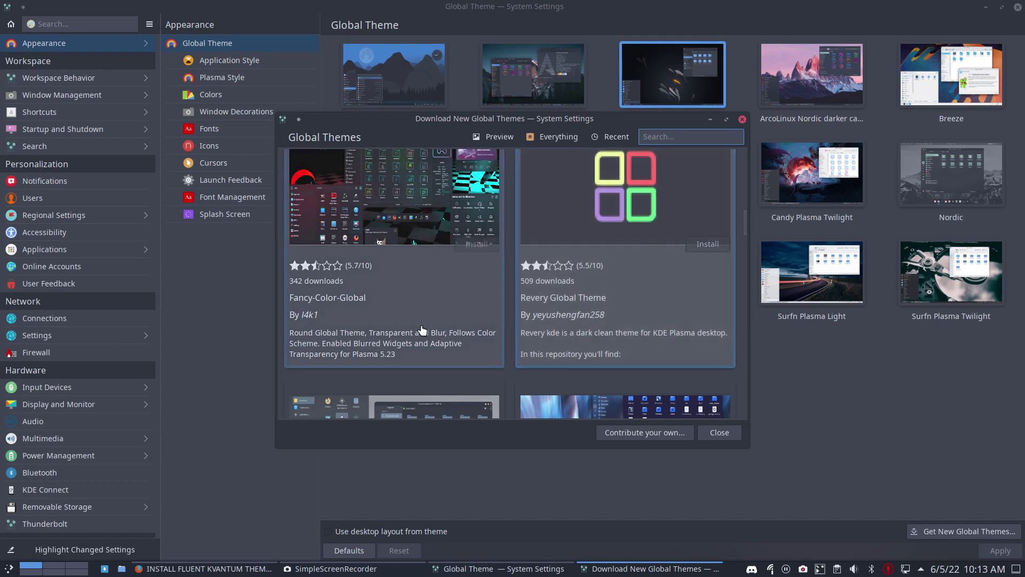
pyautogui.scroll(-5, 614, 305)
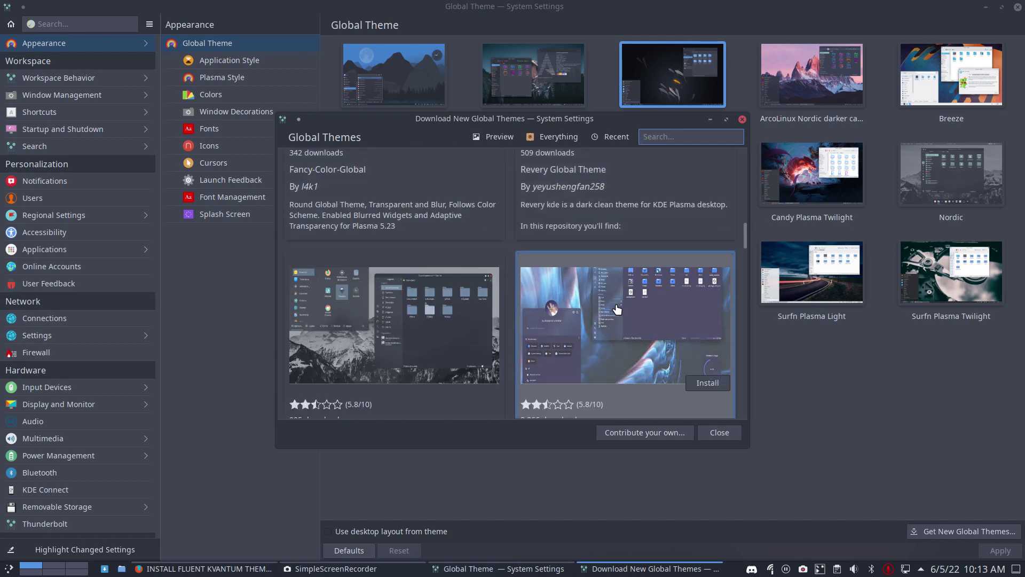
pyautogui.scroll(5, 665, 184)
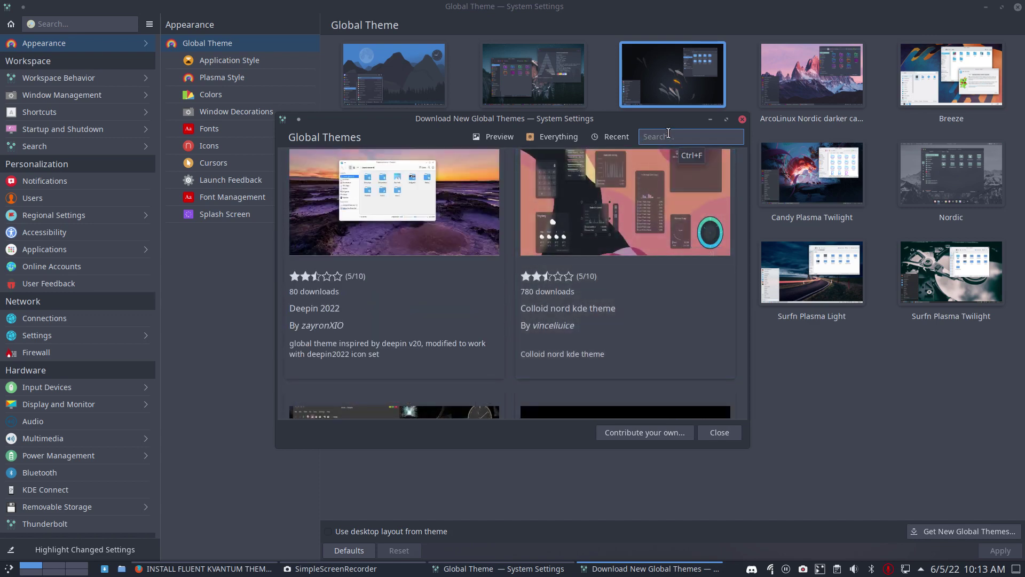
# - Search the theme downloader for "fluent" and scroll down to Fluent round and Fluent kde theme
pyautogui.click(668, 133)
pyautogui.write('fluent')
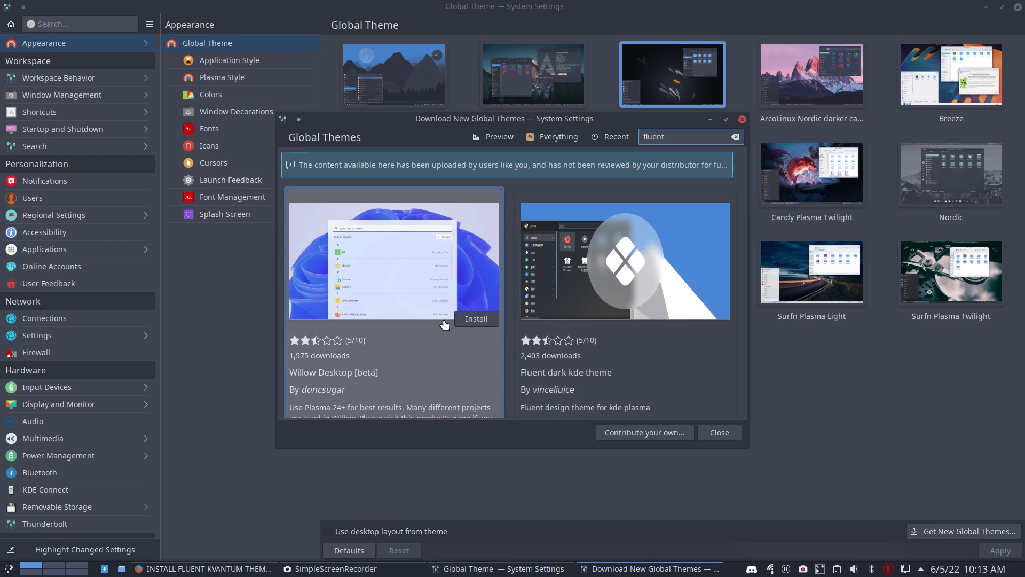
pyautogui.moveTo(608, 332)
pyautogui.scroll(-2, 607, 332)
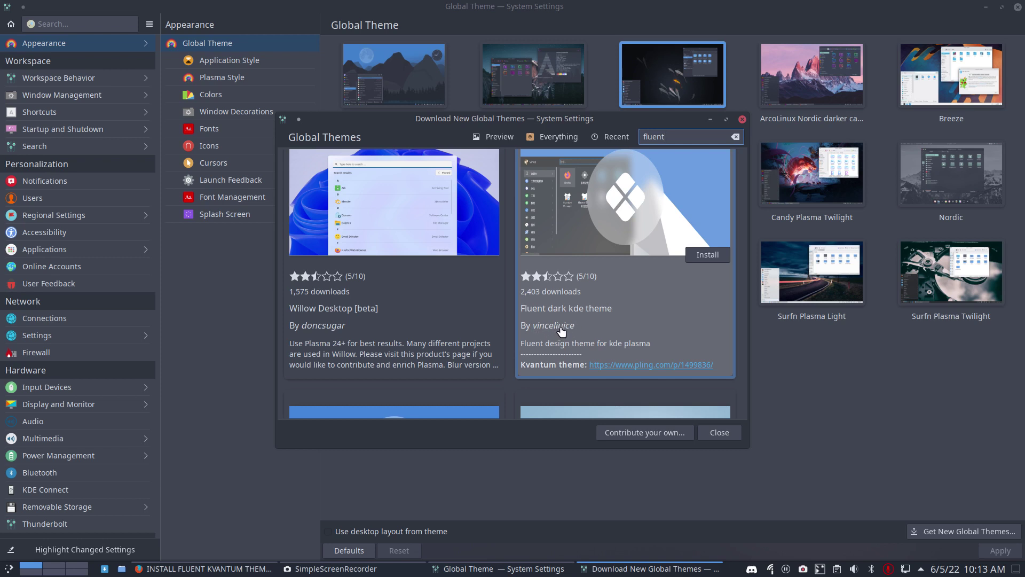
pyautogui.scroll(-1, 561, 332)
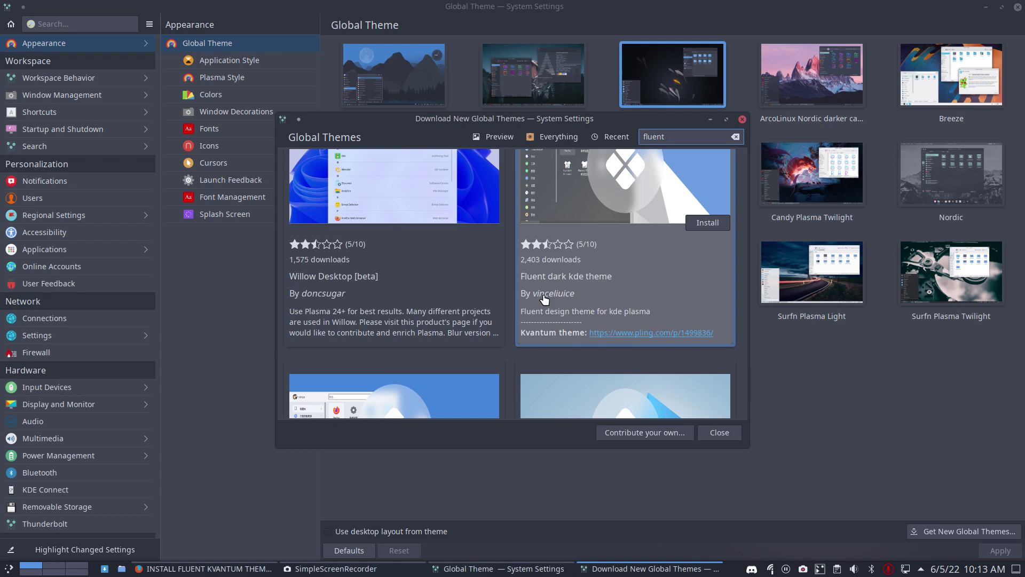
pyautogui.scroll(-5, 544, 299)
pyautogui.scroll(-1, 544, 299)
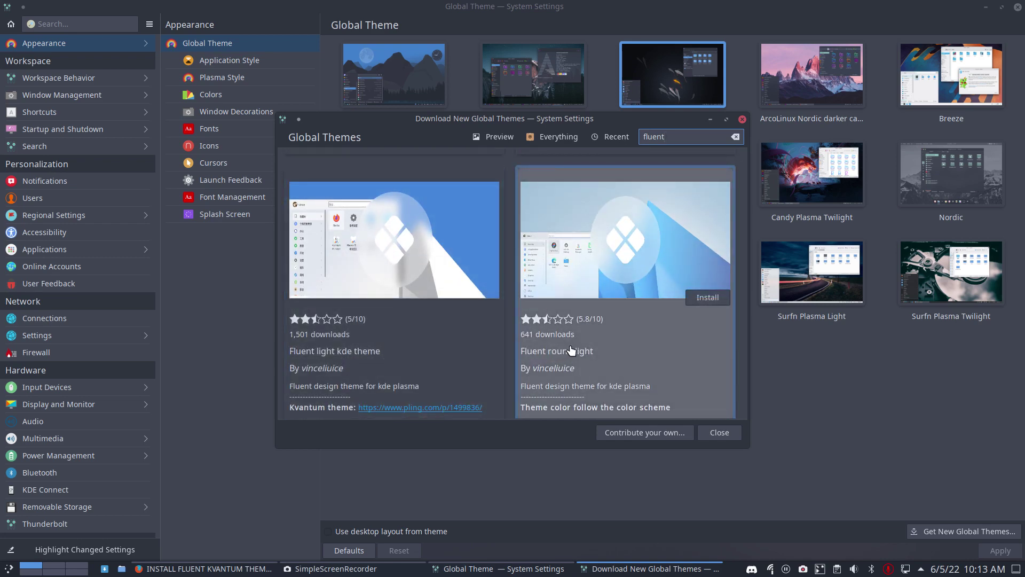
pyautogui.scroll(-5, 570, 351)
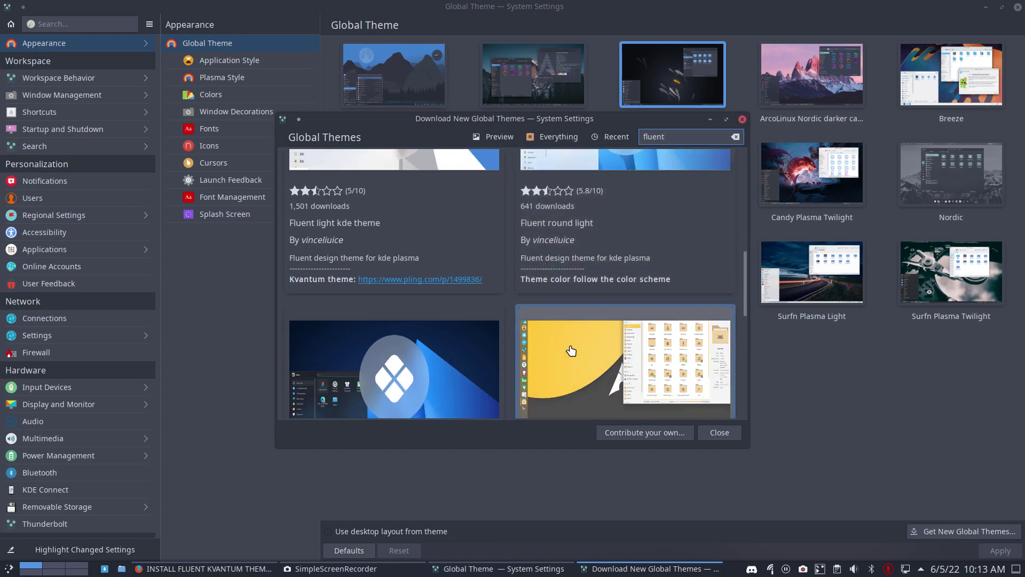
pyautogui.scroll(-2, 570, 351)
pyautogui.scroll(-1, 415, 338)
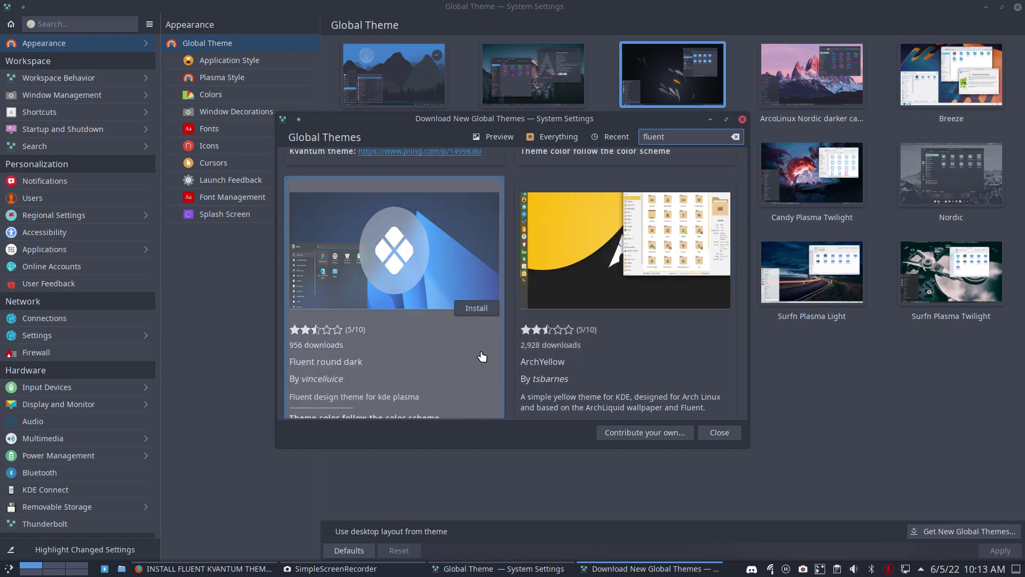
pyautogui.scroll(-6, 635, 355)
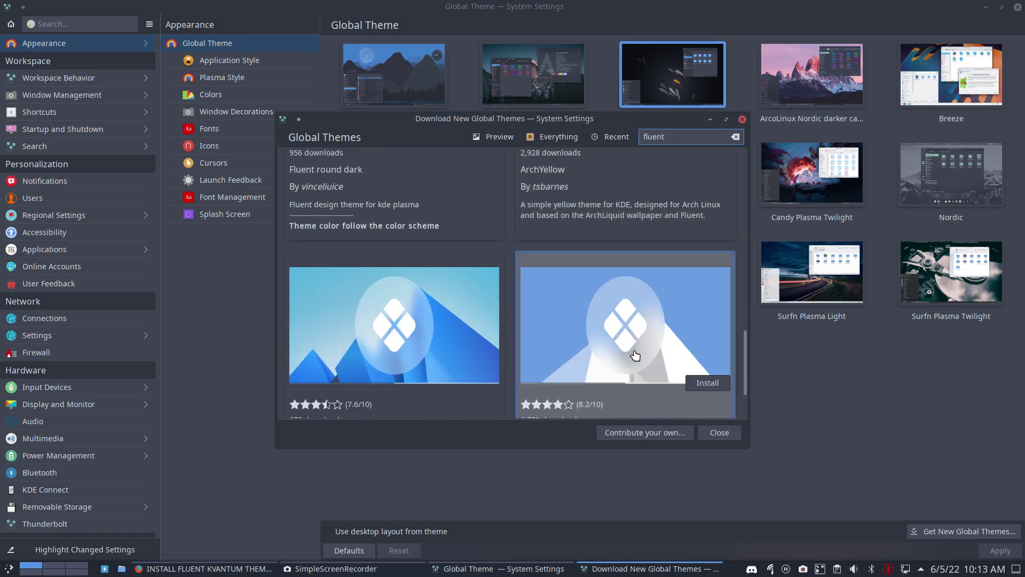
pyautogui.scroll(-3, 635, 355)
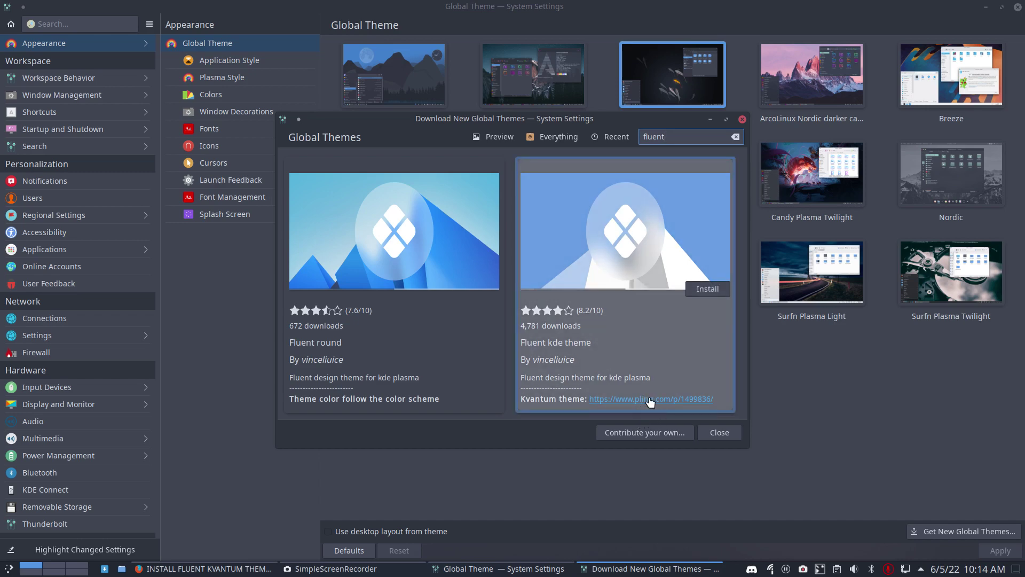
# - Back in Firefox, open the video's store.kde.org link to the Fluent kvantum theme page
pyautogui.click(237, 569)
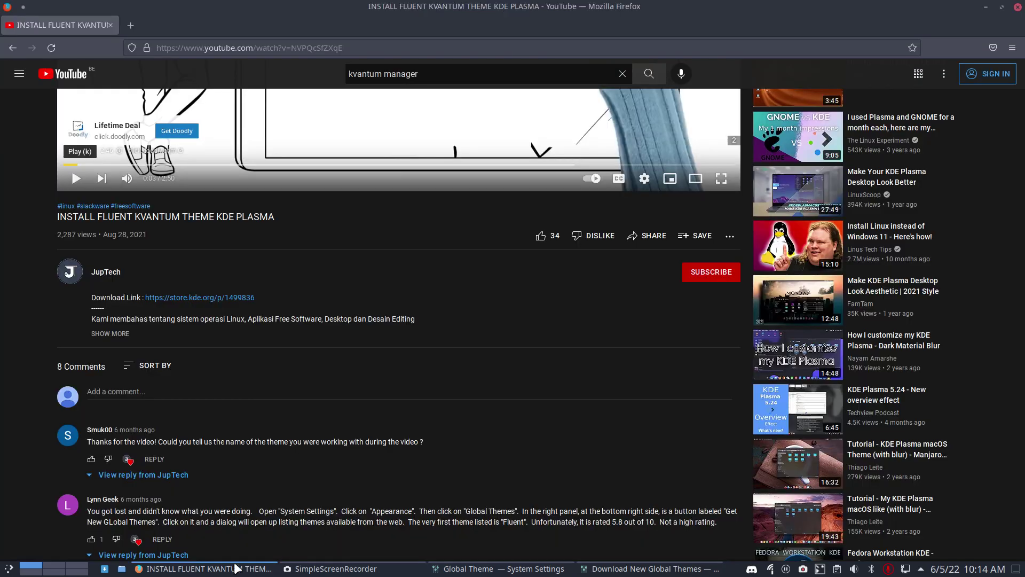
pyautogui.click(207, 297)
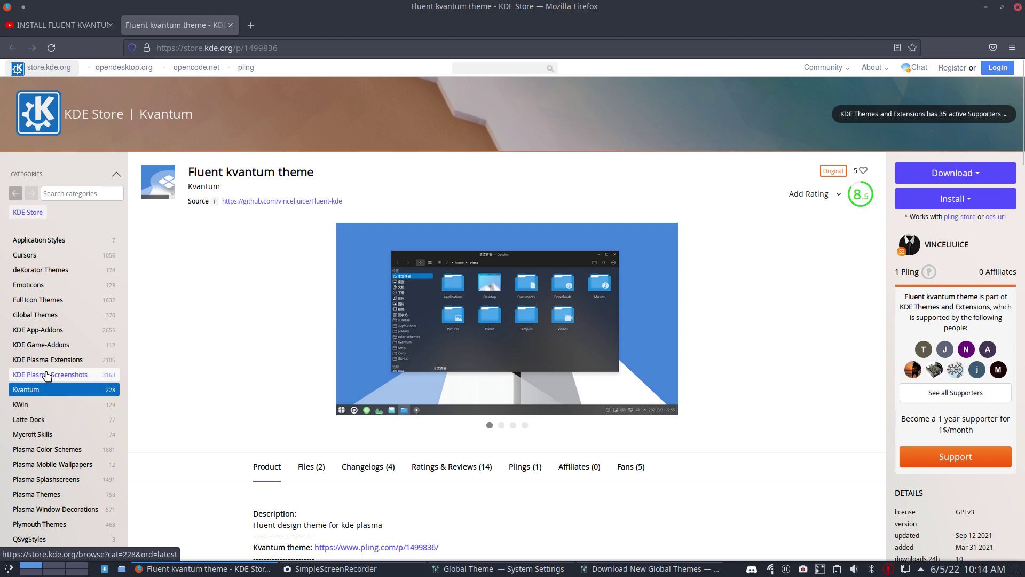
# - Open the Kvantum category on KDE Store and scroll through its themes
pyautogui.click(57, 391)
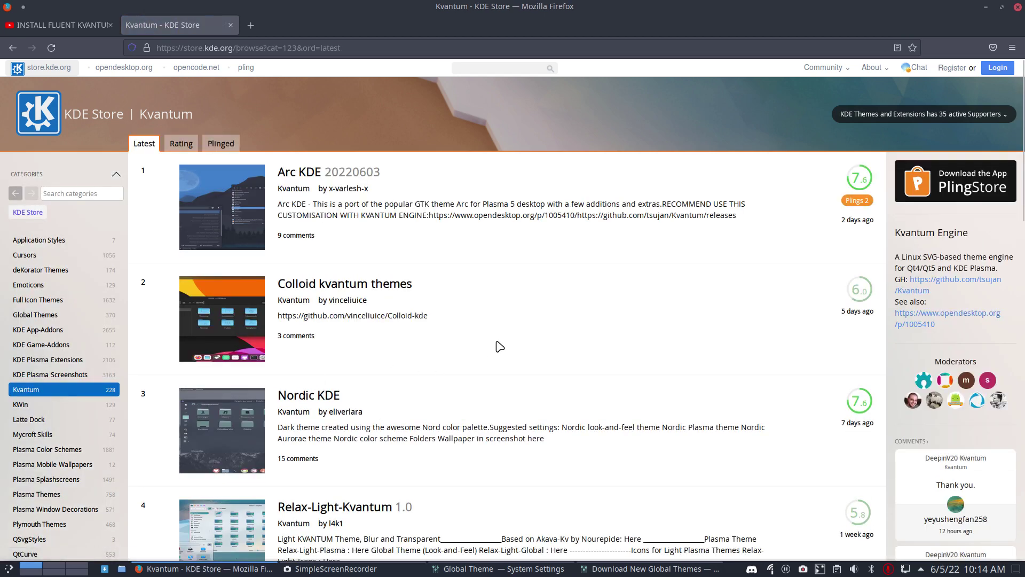
pyautogui.scroll(-3, 500, 347)
pyautogui.scroll(3, 500, 346)
pyautogui.moveTo(356, 190)
pyautogui.scroll(-2, 519, 274)
pyautogui.scroll(-2, 519, 274)
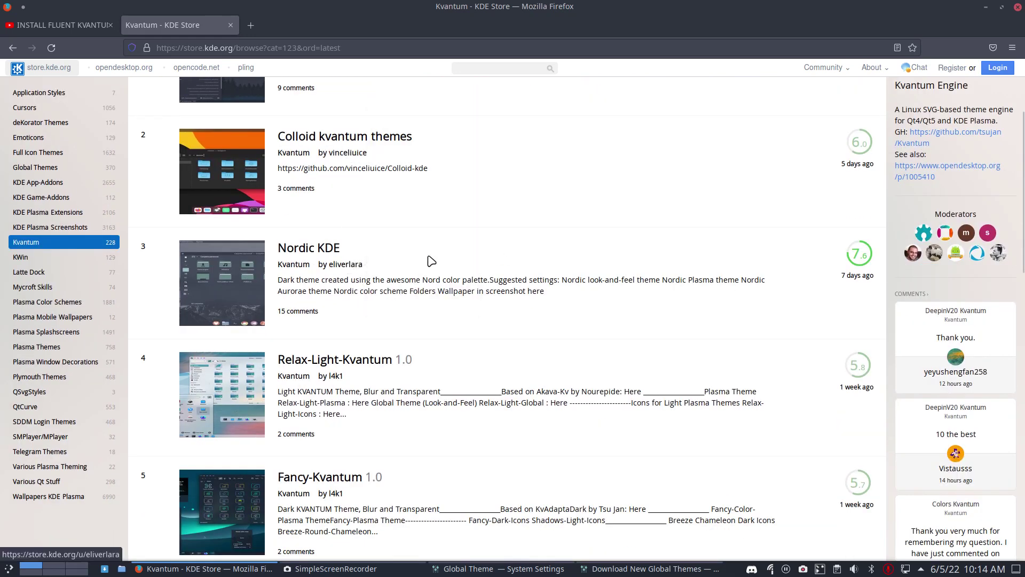
pyautogui.scroll(-4, 565, 245)
pyautogui.scroll(-4, 565, 245)
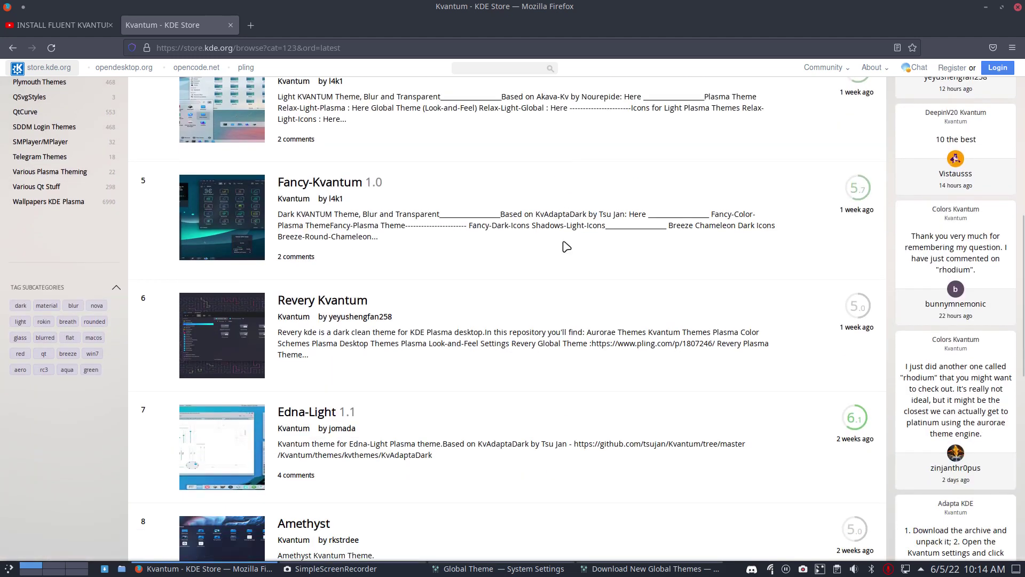
pyautogui.scroll(10, 567, 246)
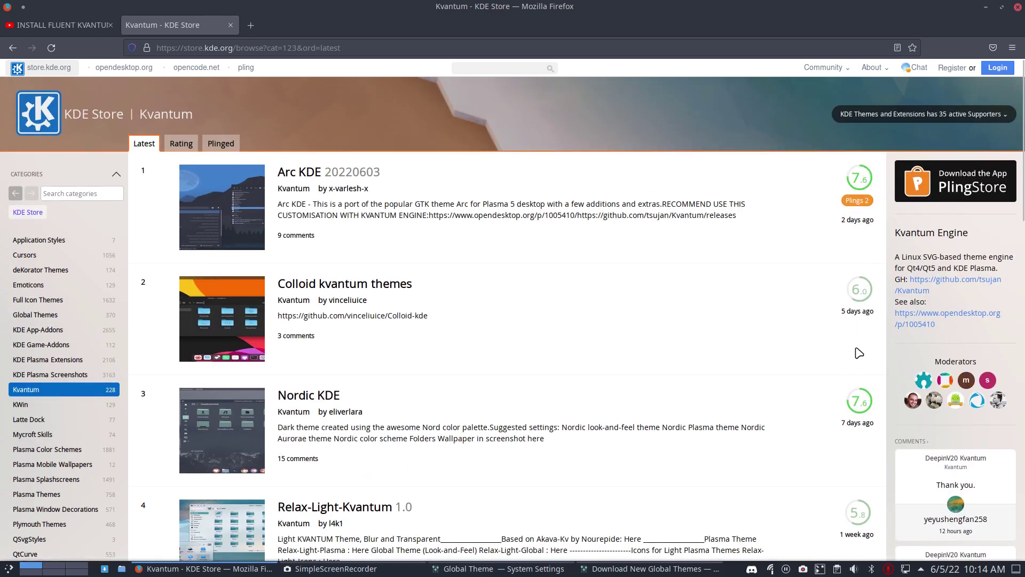
# - Sort the Kvantum themes by rating, then by latest, and return to the YouTube tutorial
pyautogui.click(181, 146)
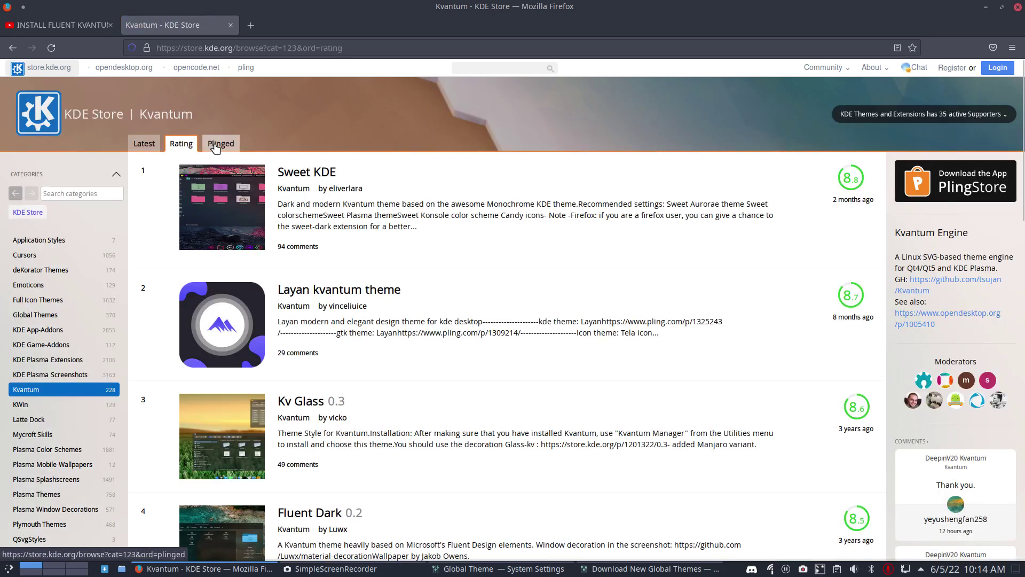
pyautogui.click(143, 144)
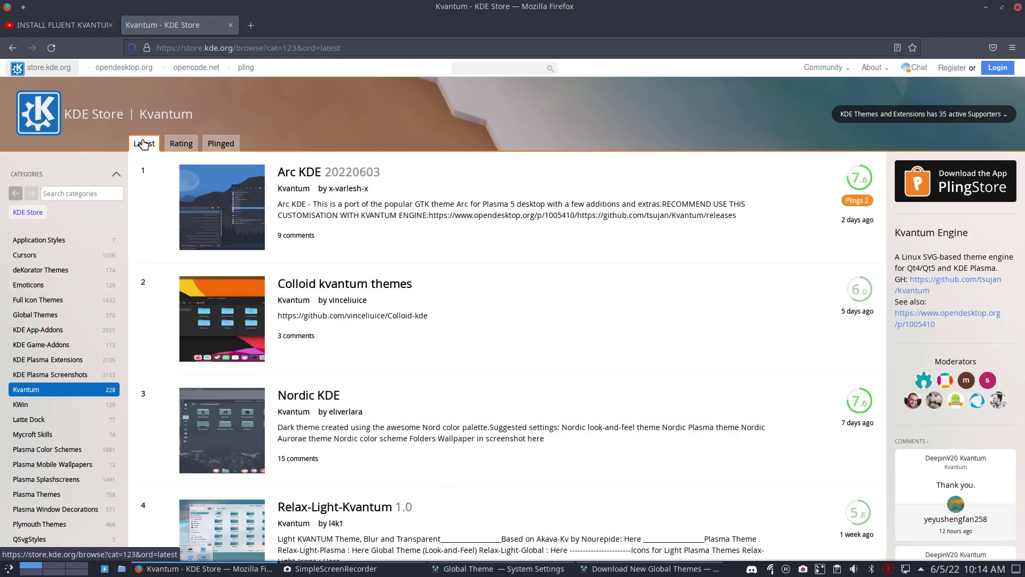
pyautogui.click(177, 145)
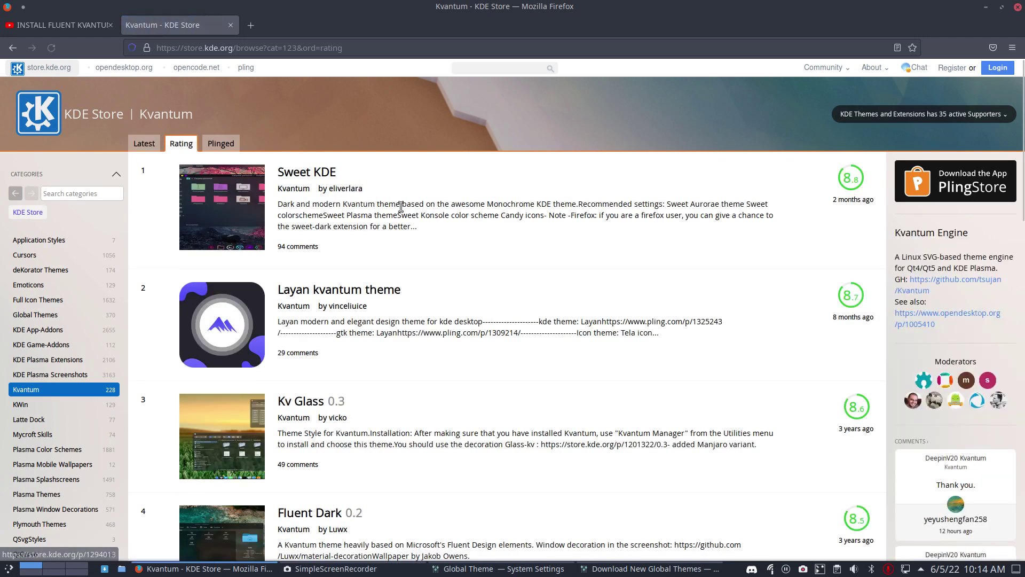
pyautogui.scroll(-5, 481, 462)
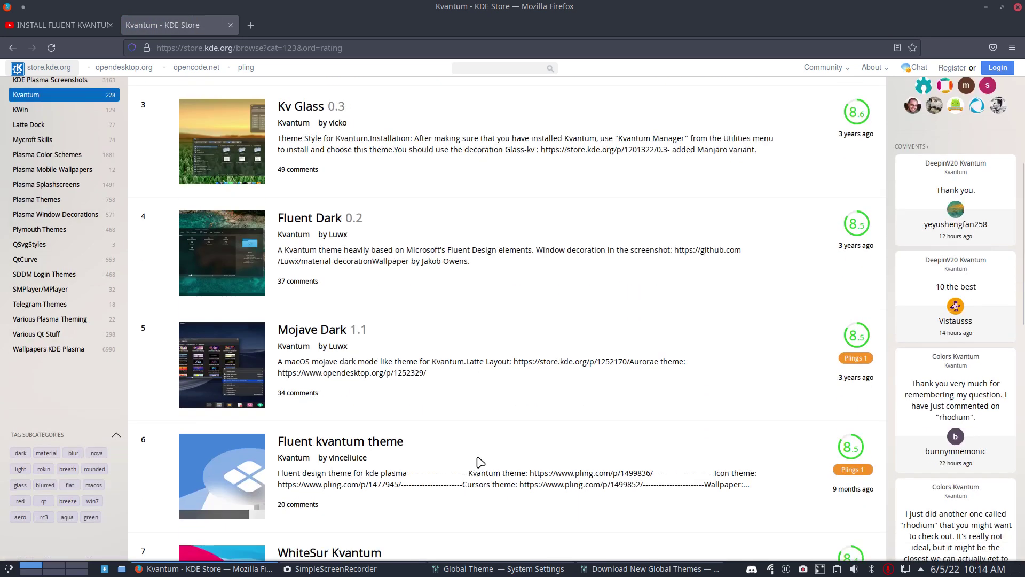
pyautogui.scroll(5, 433, 309)
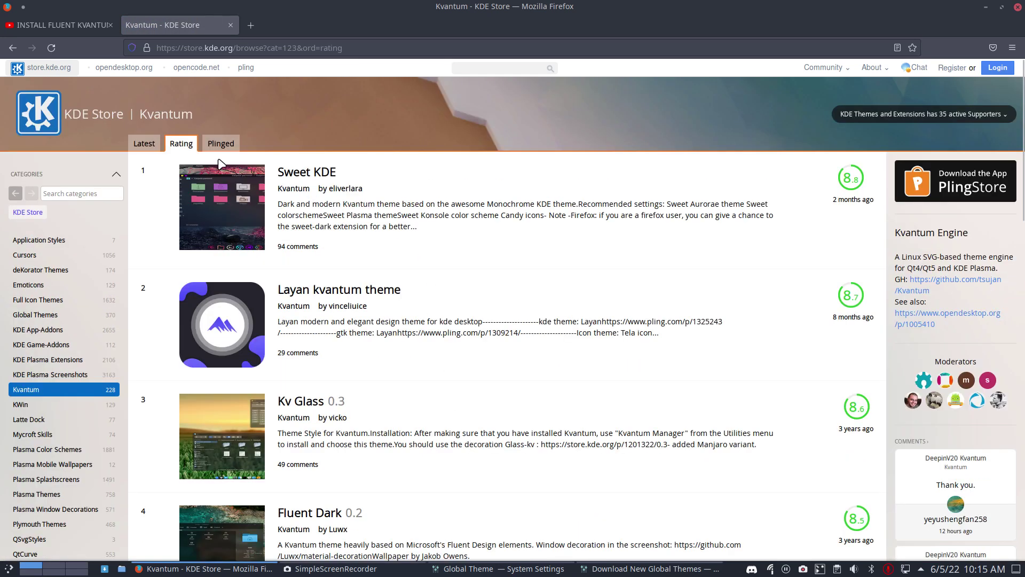
pyautogui.click(142, 146)
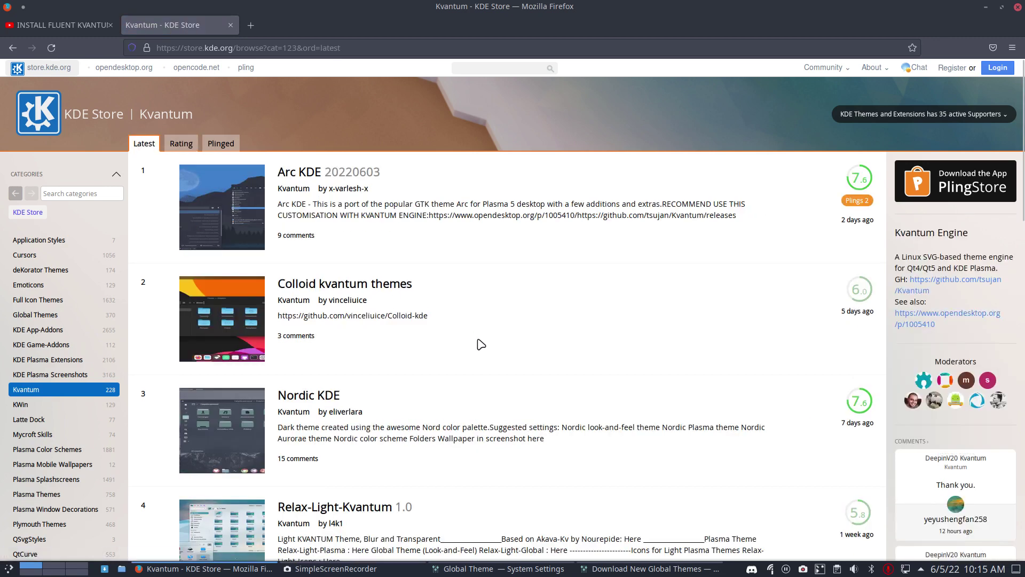
pyautogui.scroll(-6, 481, 344)
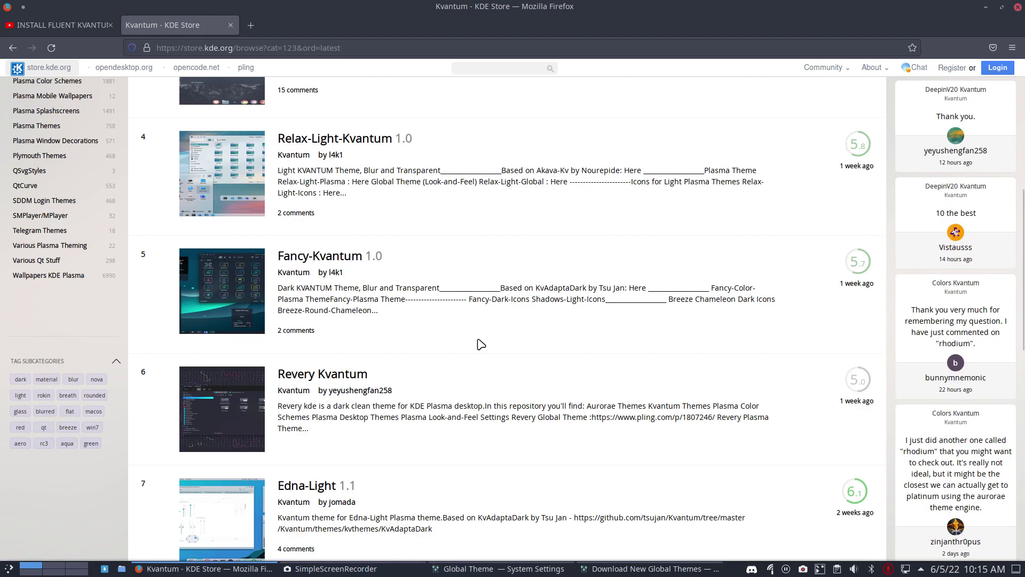
pyautogui.scroll(-6, 481, 344)
pyautogui.scroll(12, 480, 344)
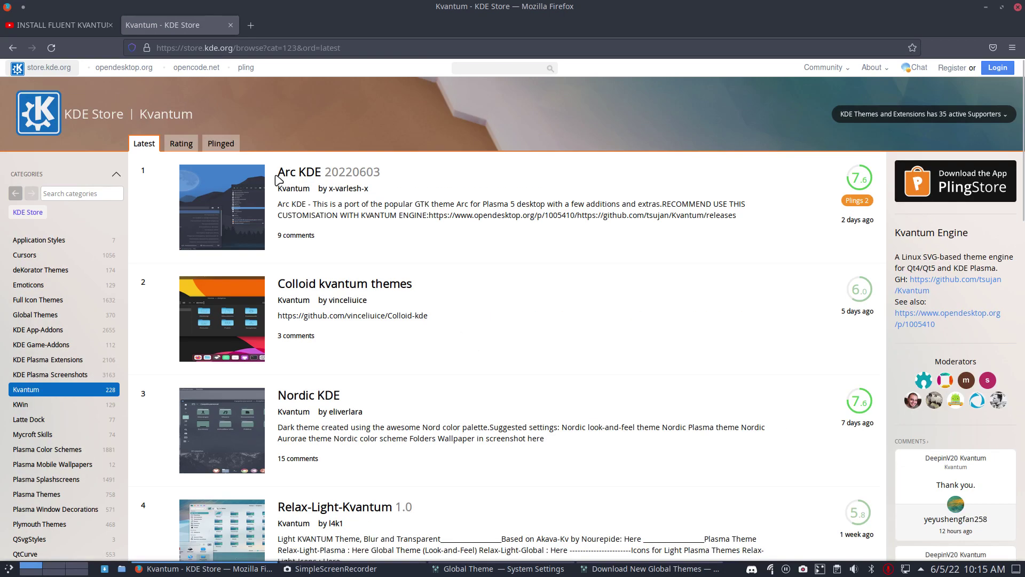
pyautogui.click(57, 26)
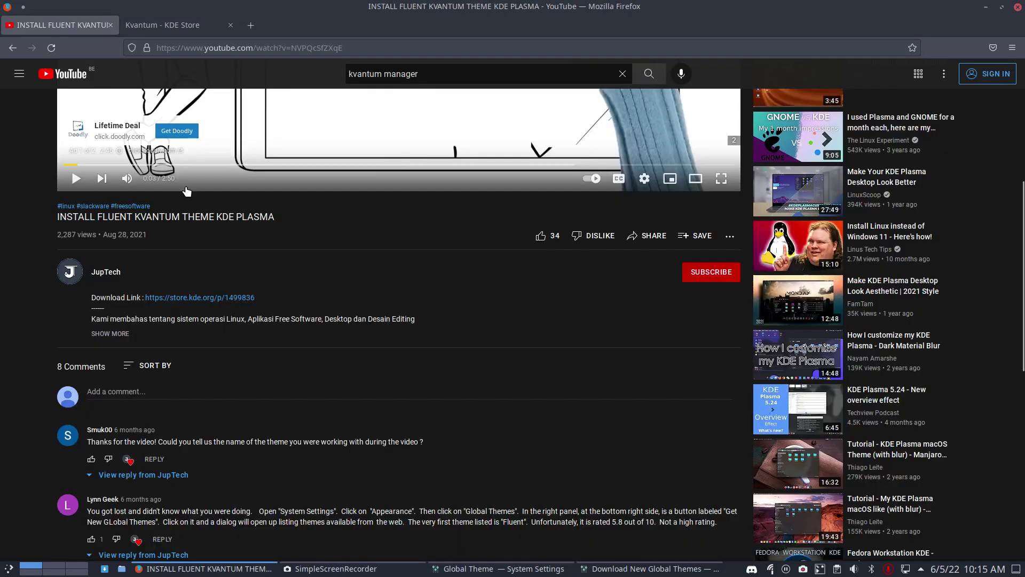
# - Reopen the Fluent kvantum theme store page and read its 20 ratings and comments
pyautogui.click(212, 298)
pyautogui.scroll(-5, 271, 311)
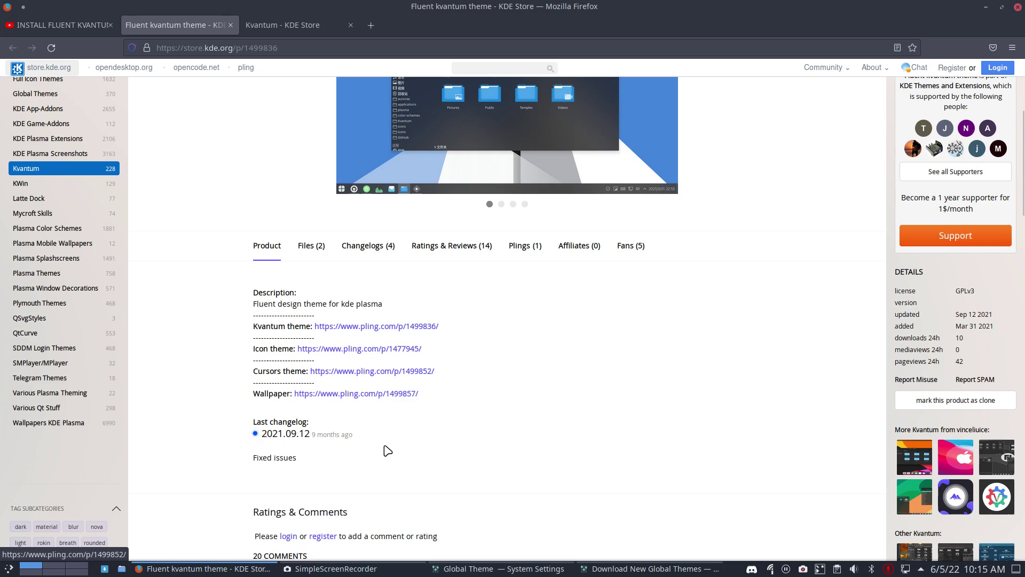
pyautogui.scroll(-4, 390, 448)
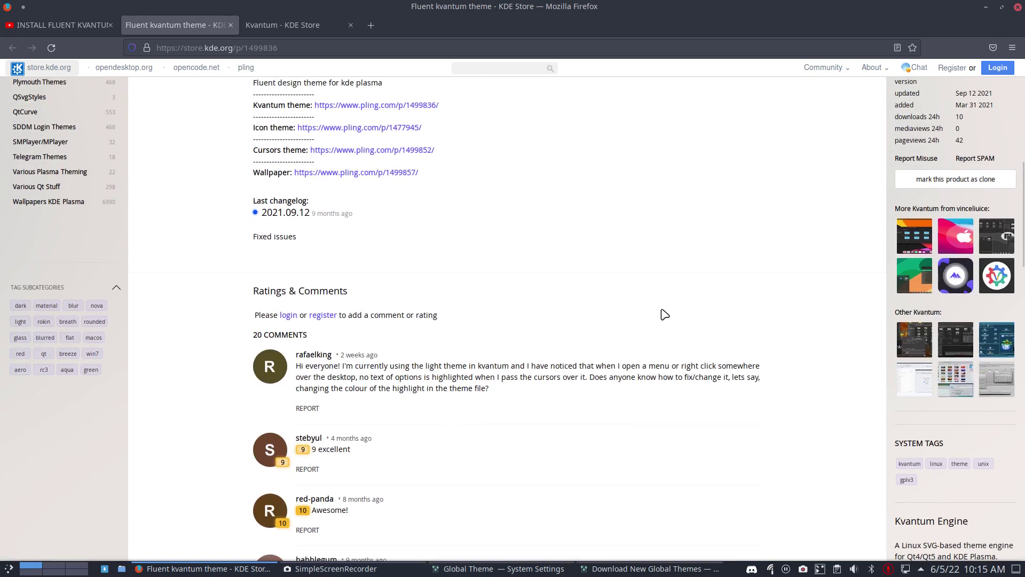
pyautogui.scroll(5, 665, 314)
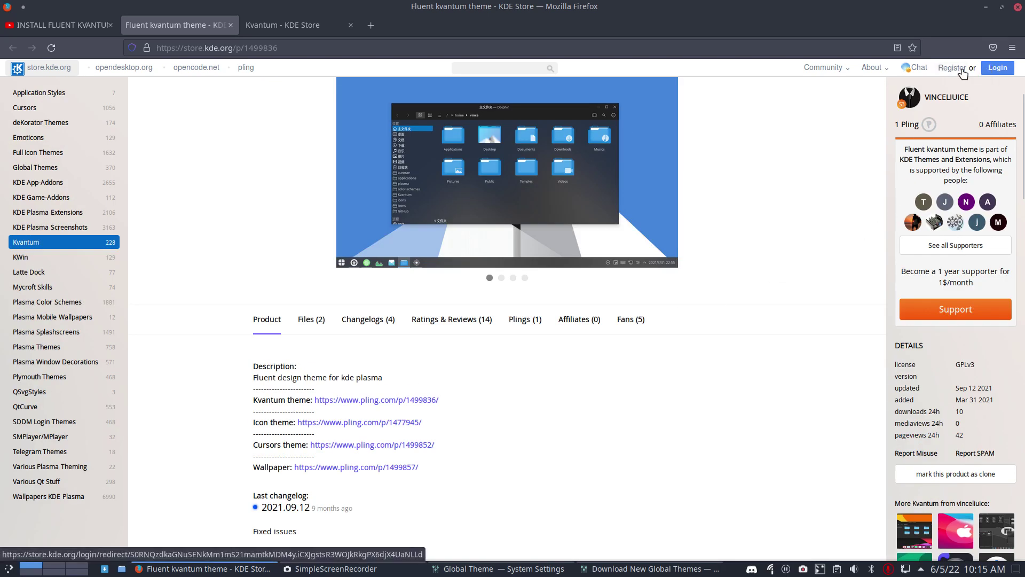
pyautogui.scroll(-10, 739, 435)
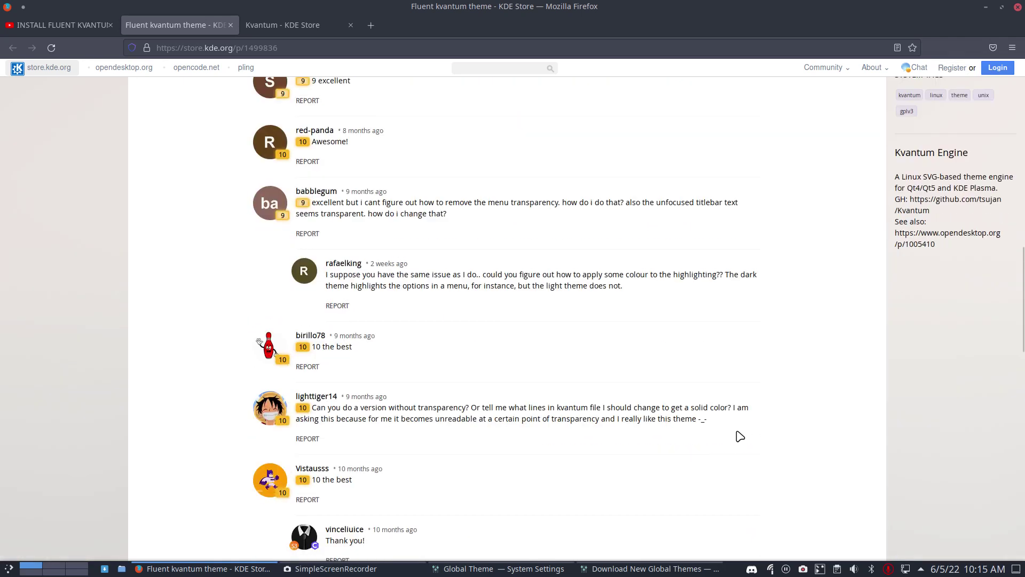
pyautogui.scroll(4, 739, 435)
pyautogui.moveTo(328, 357)
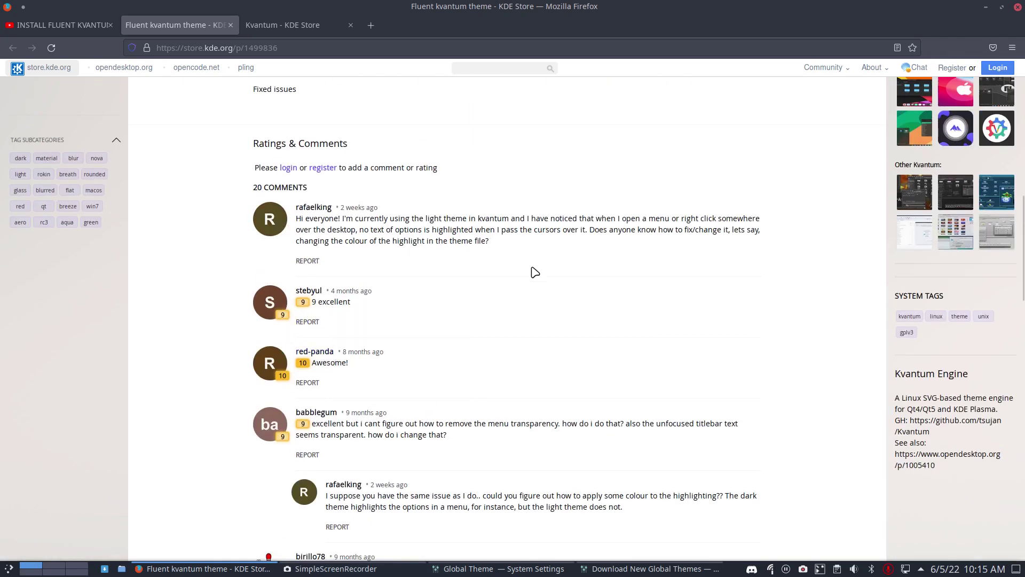
pyautogui.scroll(-4, 541, 362)
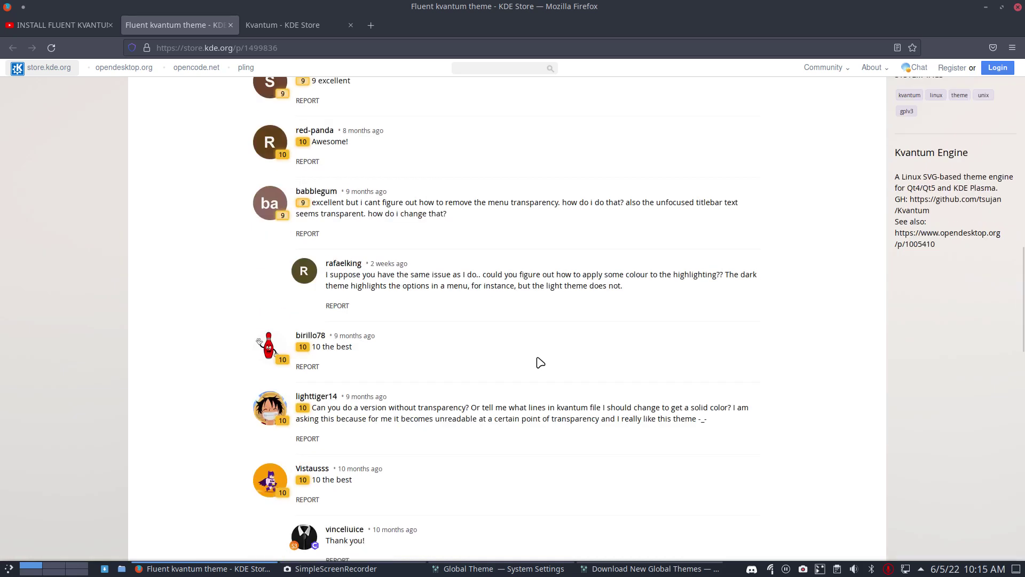
pyautogui.scroll(-3, 541, 362)
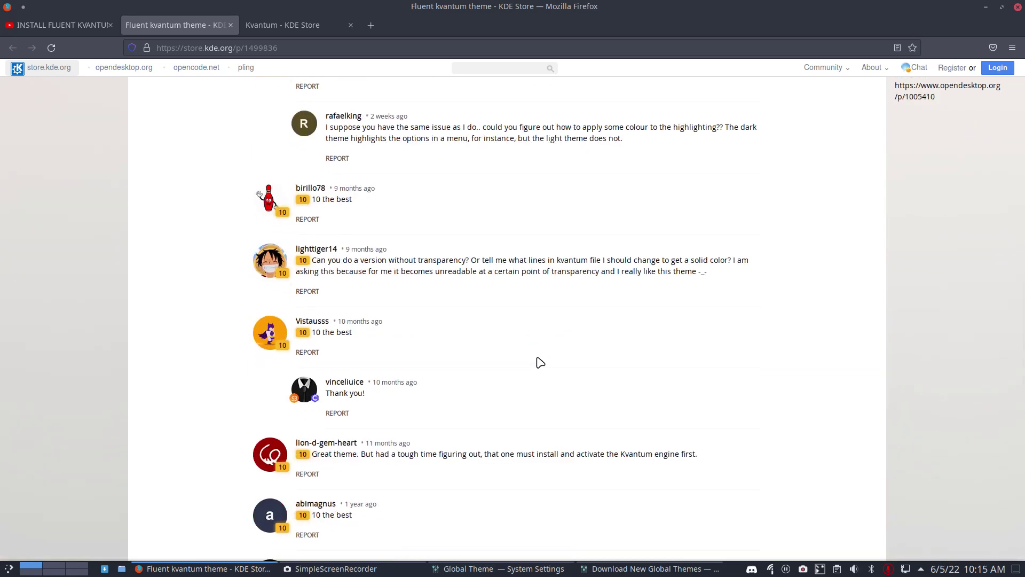
# - Choose Fluent.targz from the Install list and start the 0.2 MB installation
pyautogui.scroll(15, 540, 362)
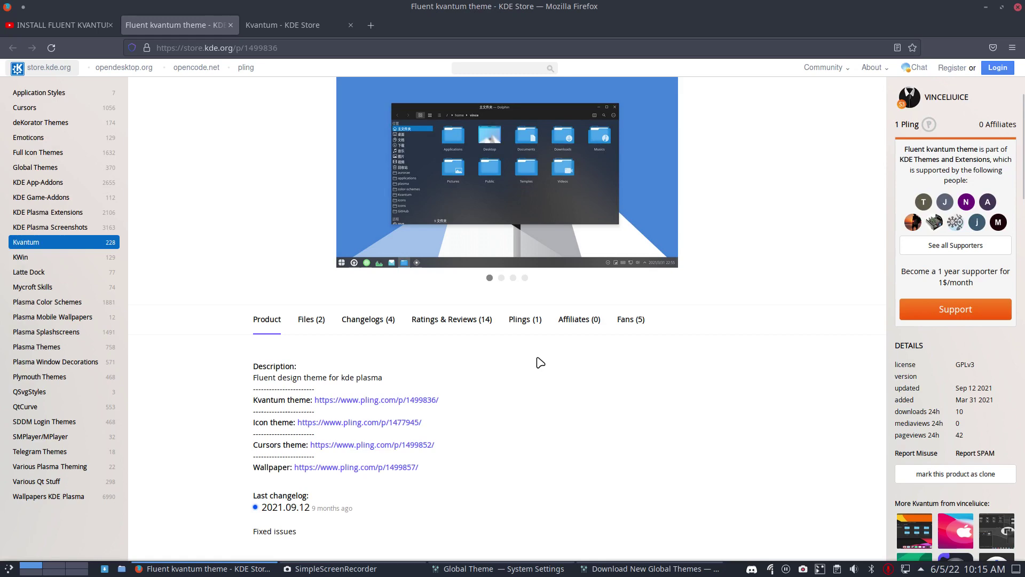
pyautogui.scroll(2, 573, 353)
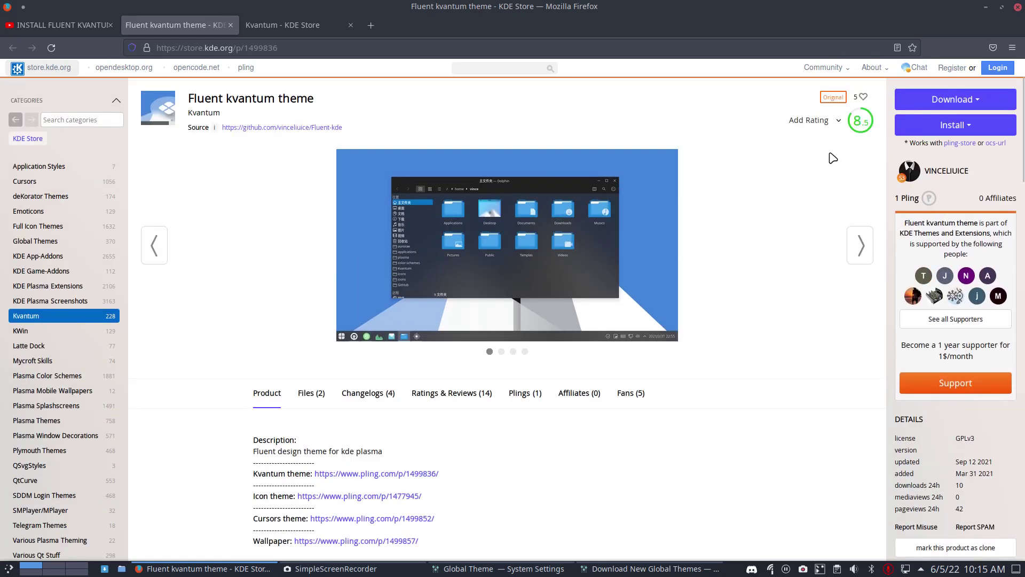
pyautogui.click(977, 103)
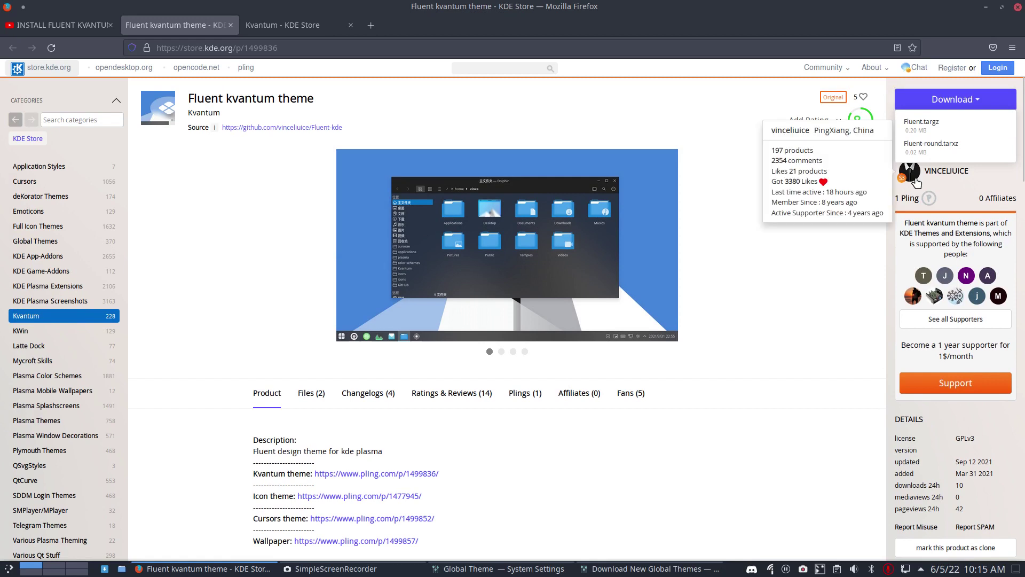
pyautogui.click(924, 96)
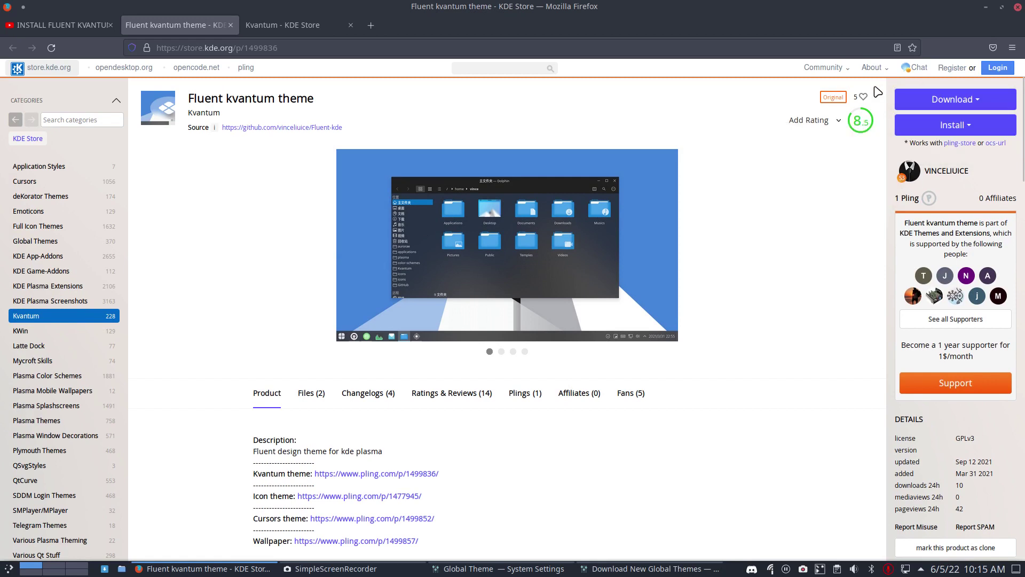
pyautogui.click(970, 123)
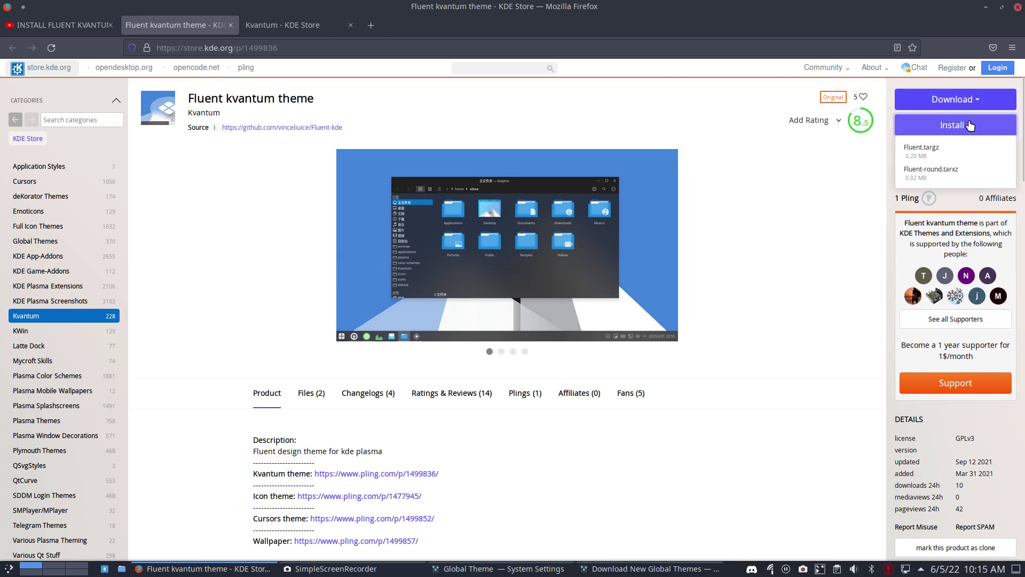
pyautogui.click(938, 152)
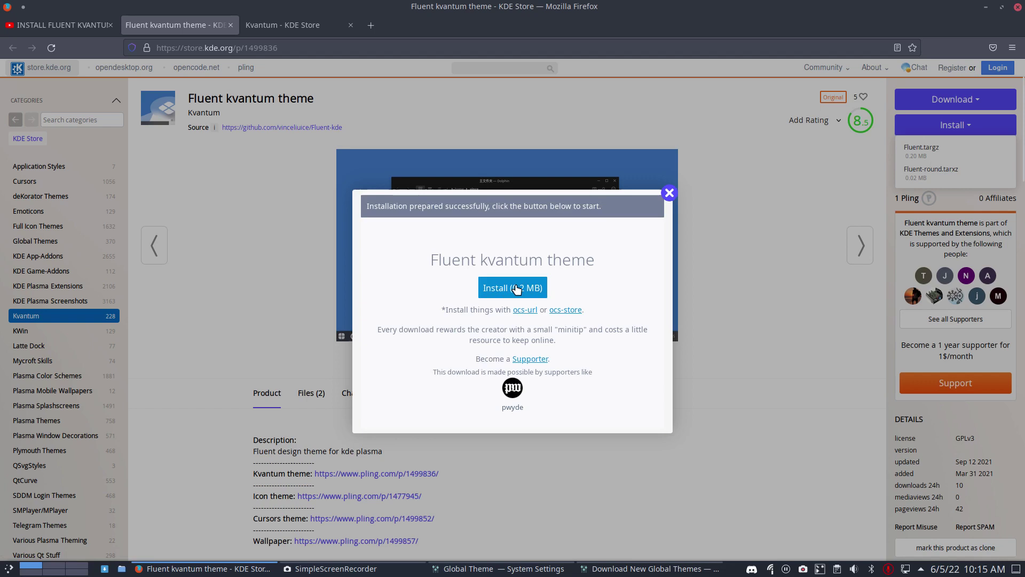
pyautogui.click(520, 286)
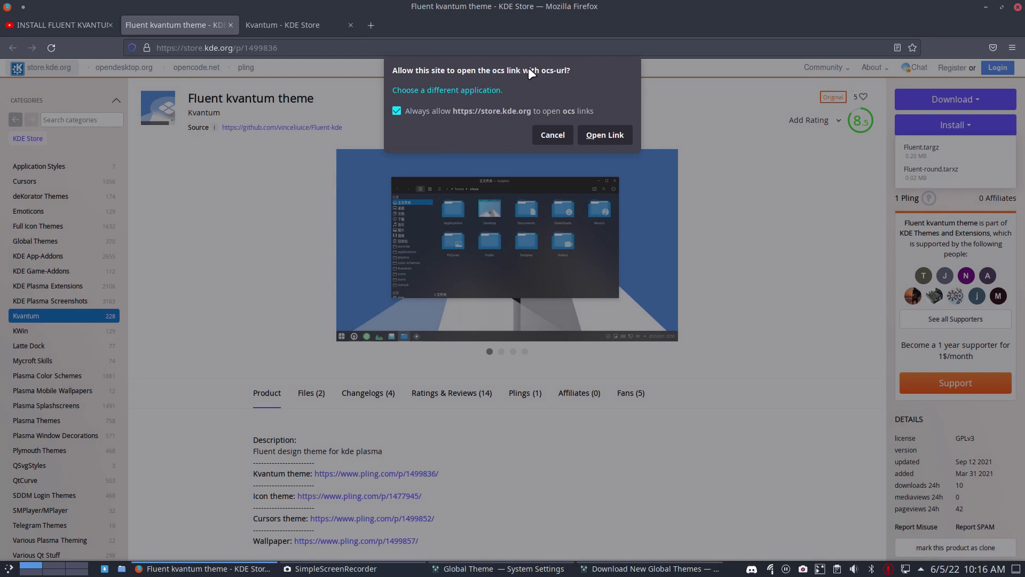
# - Let ocs-url install Fluent.tar.gz and open the resulting .themes folder in Dolphin
pyautogui.click(605, 136)
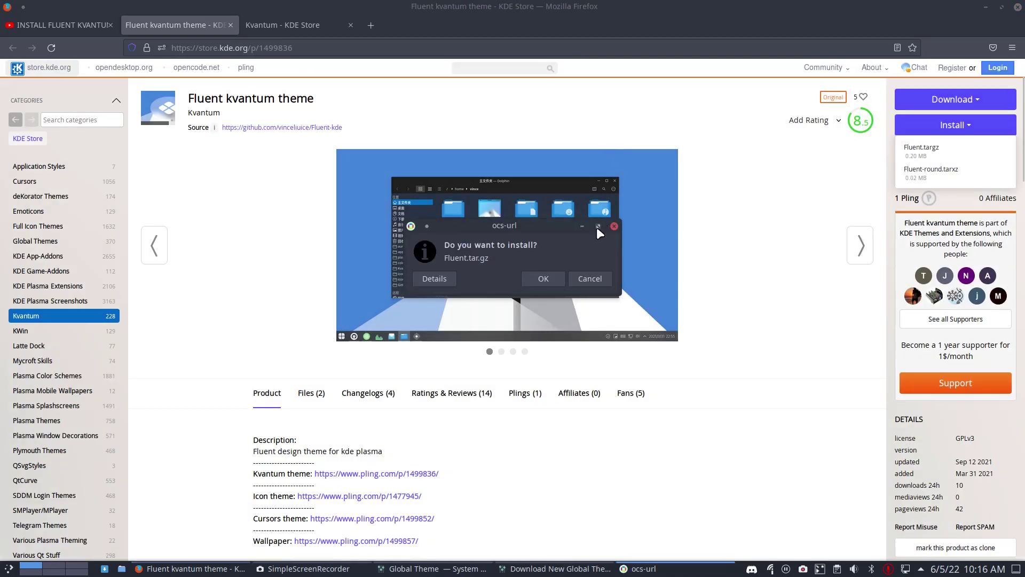
pyautogui.moveTo(501, 231); pyautogui.dragTo(616, 446)
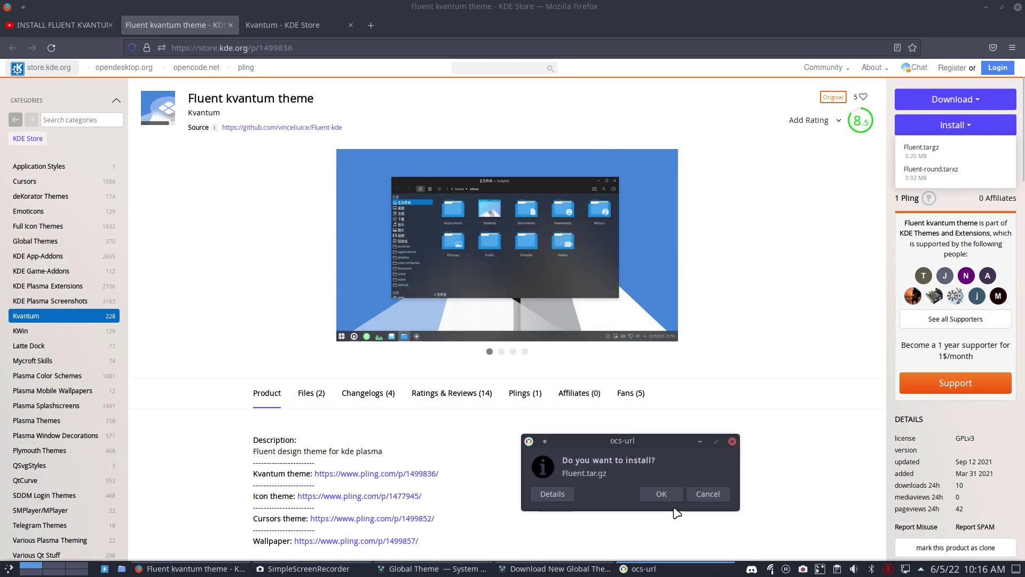
pyautogui.click(660, 496)
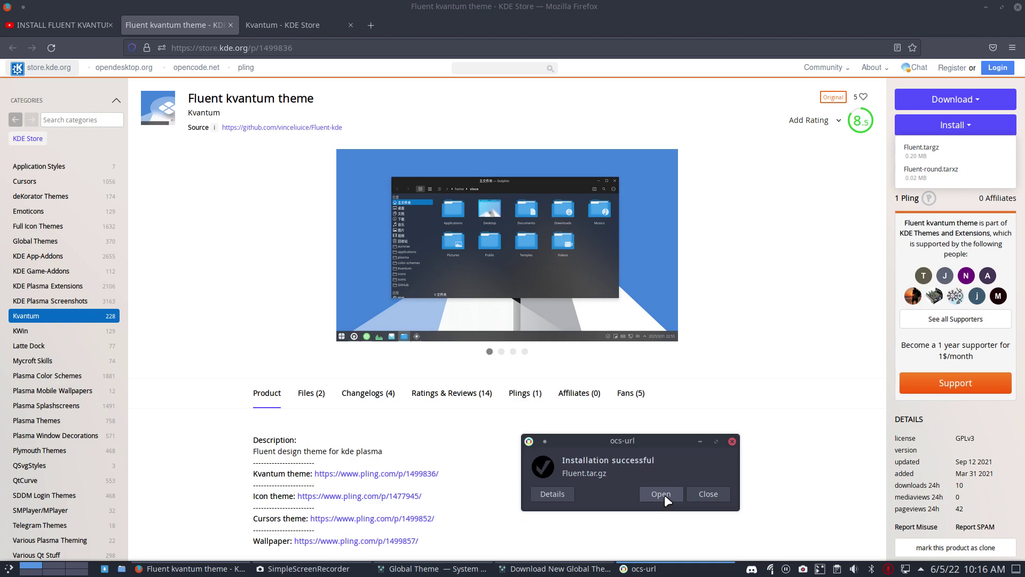
pyautogui.click(664, 494)
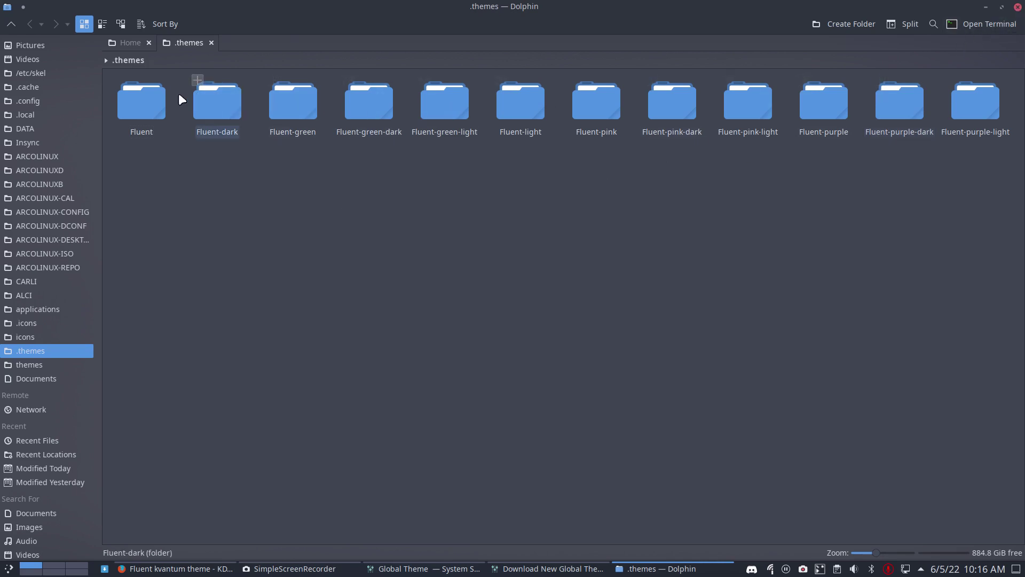
# - Enter the Fluent folder and open Fluent.kvconfig in Sublime Text
pyautogui.click(150, 108)
pyautogui.doubleClick(150, 108)
pyautogui.click(216, 106)
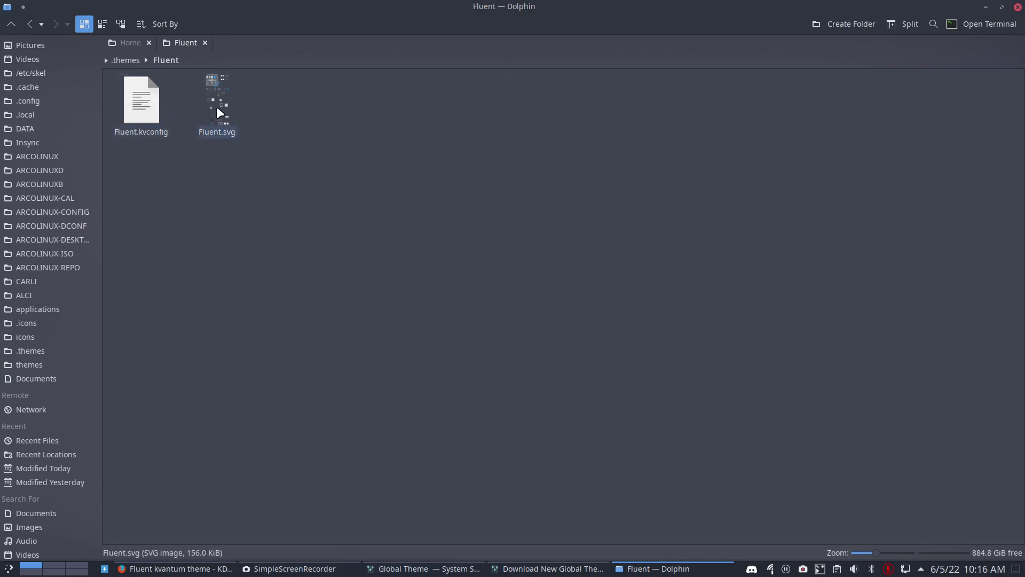
pyautogui.click(142, 104)
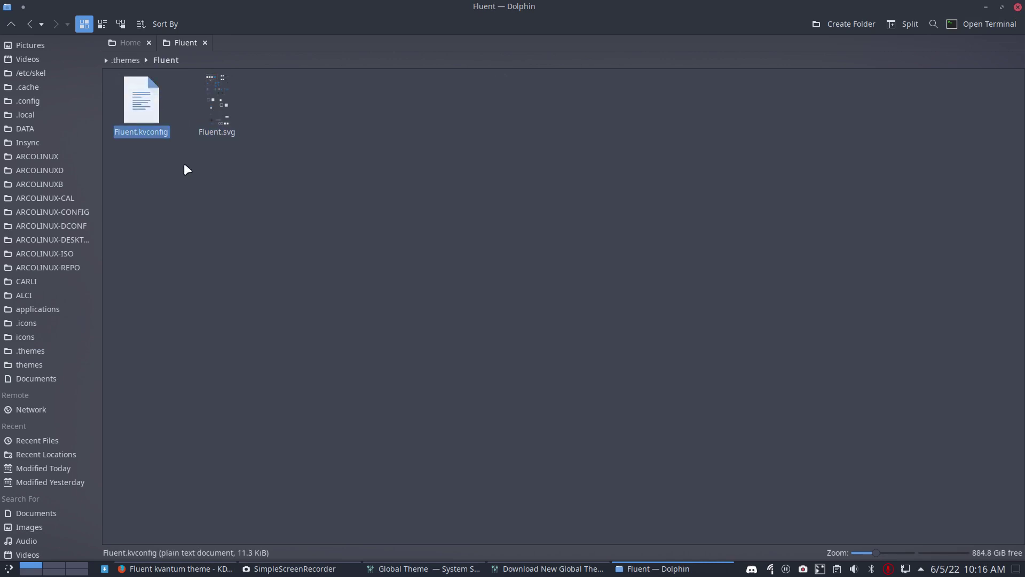
pyautogui.doubleClick(143, 134)
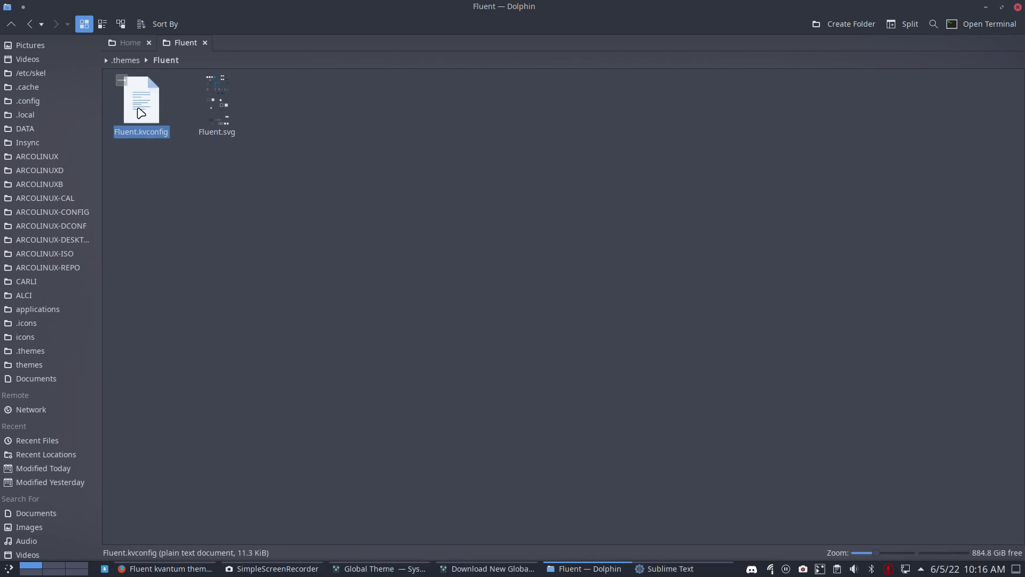
# - Scroll Fluent.kvconfig to its final [Window] section at line 610, then minimize Sublime Text
pyautogui.scroll(-20, 294, 222)
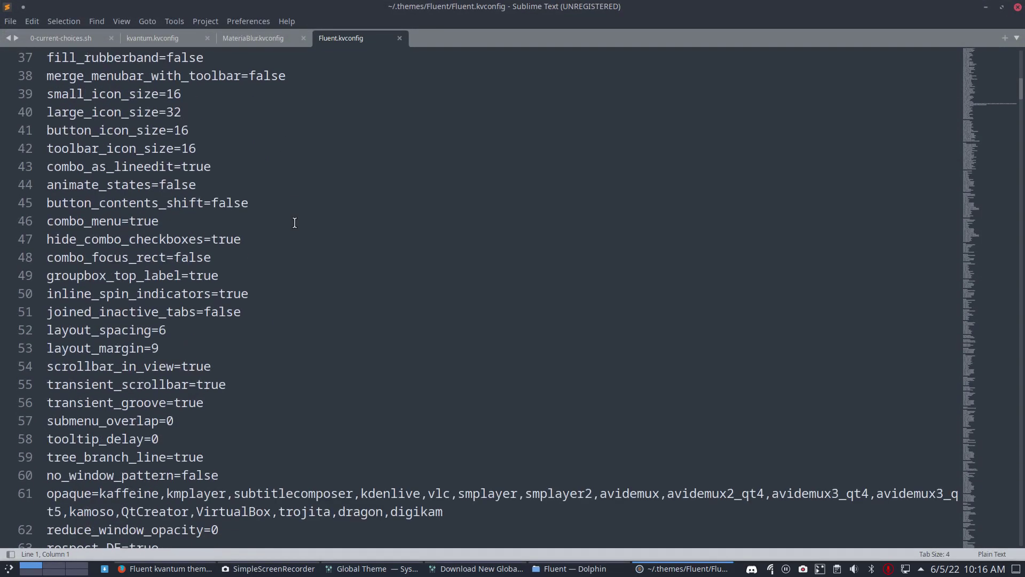
pyautogui.scroll(-20, 294, 222)
pyautogui.scroll(8, 294, 223)
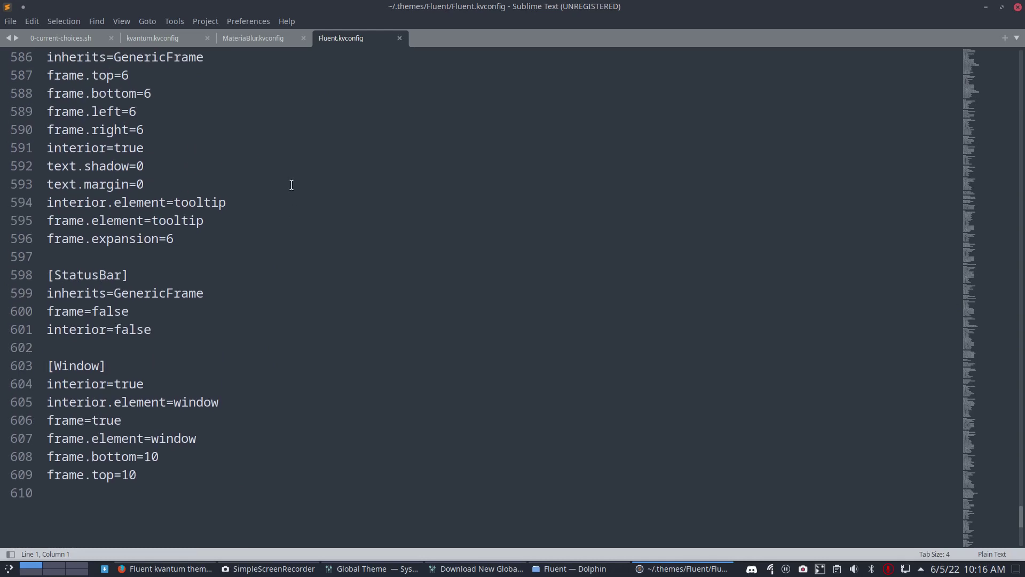
pyautogui.scroll(1, 290, 184)
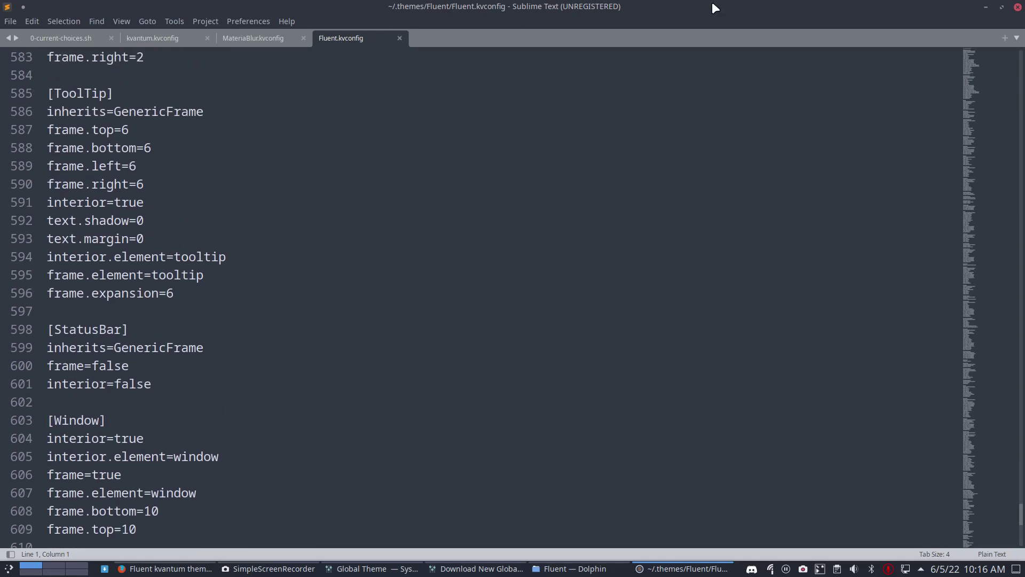
pyautogui.click(987, 6)
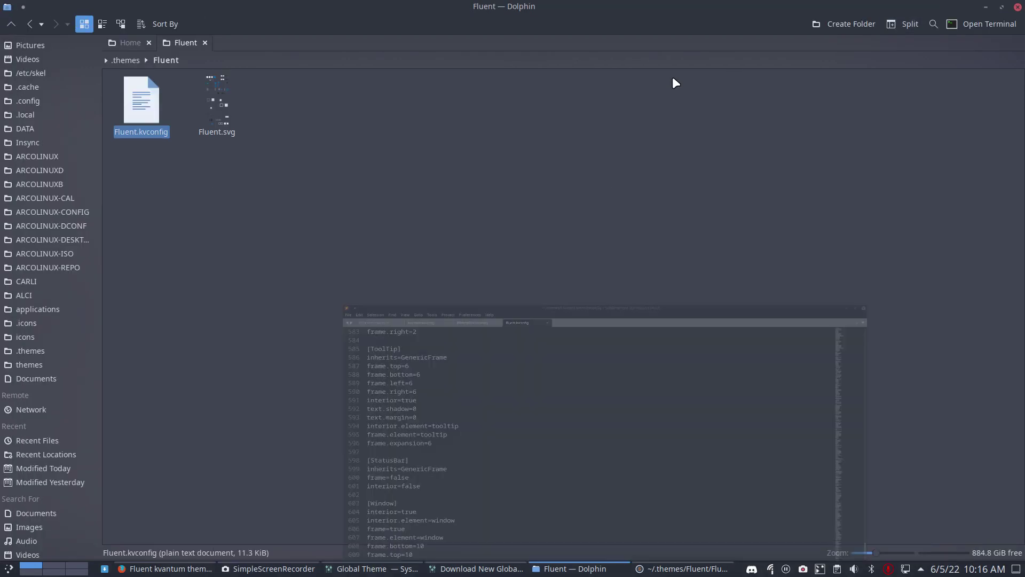
pyautogui.click(227, 102)
pyautogui.doubleClick(226, 102)
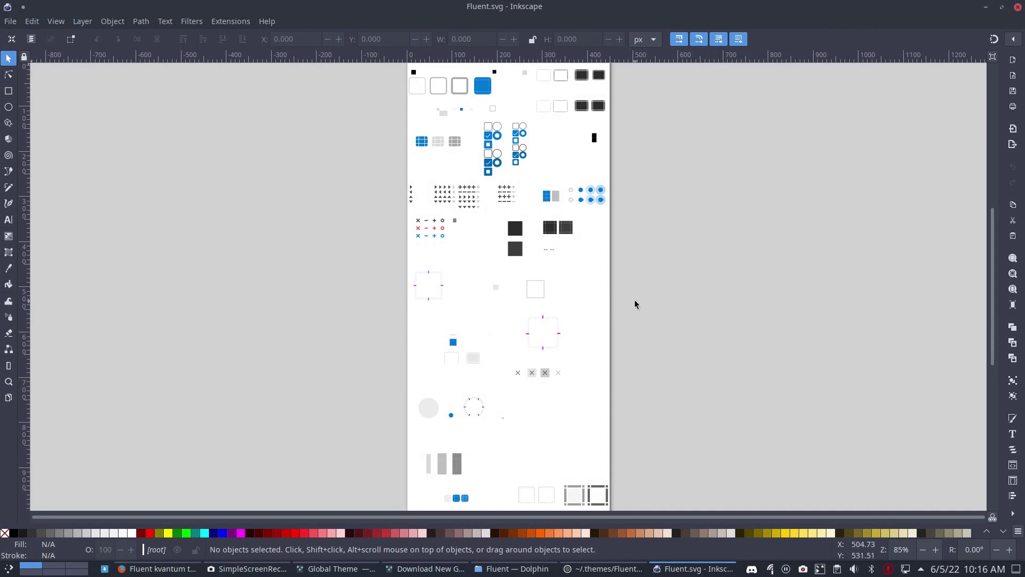
pyautogui.scroll(5, 620, 288)
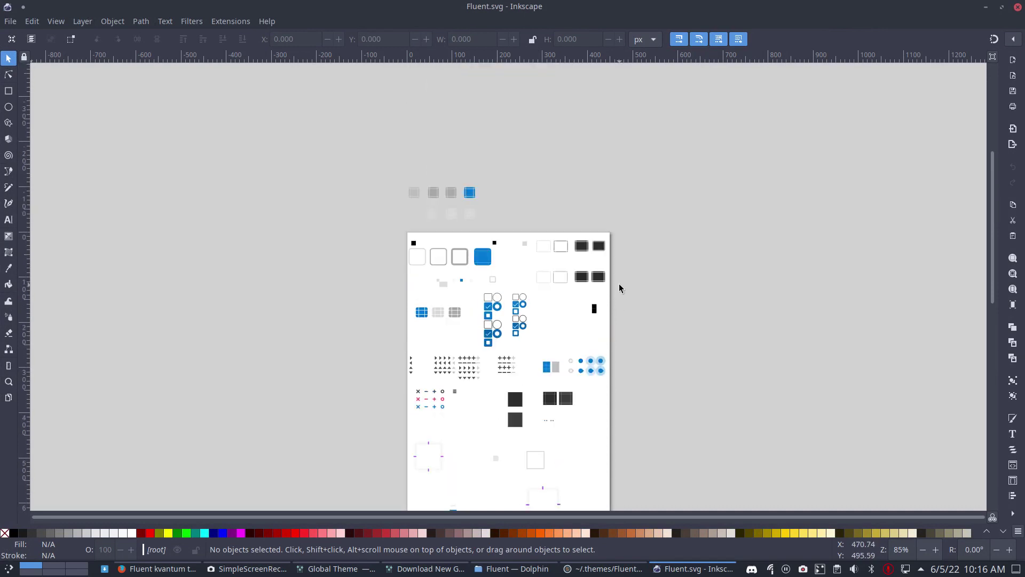
pyautogui.scroll(-9, 619, 288)
pyautogui.scroll(9, 619, 288)
pyautogui.scroll(-1, 694, 240)
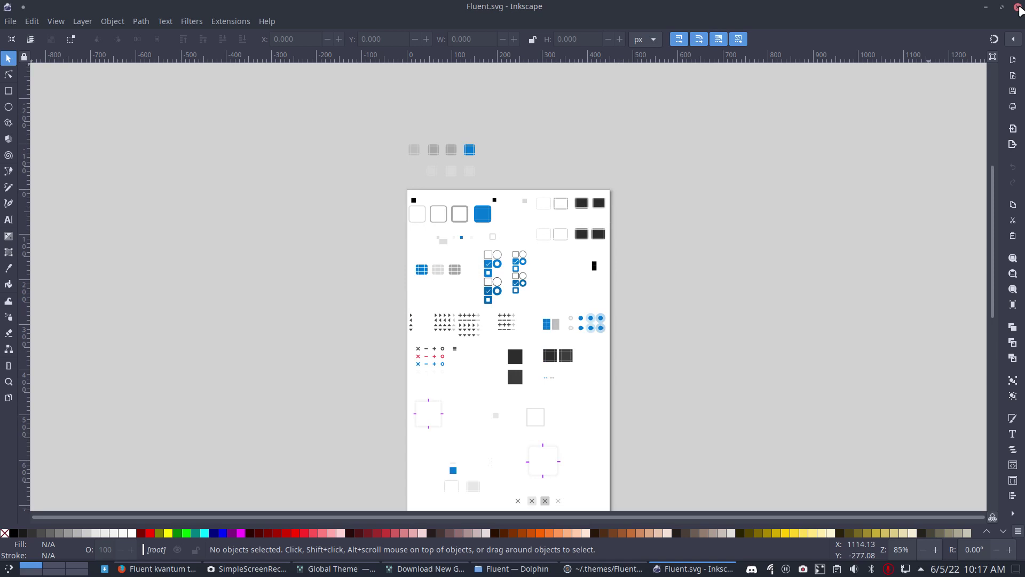
pyautogui.click(1017, 7)
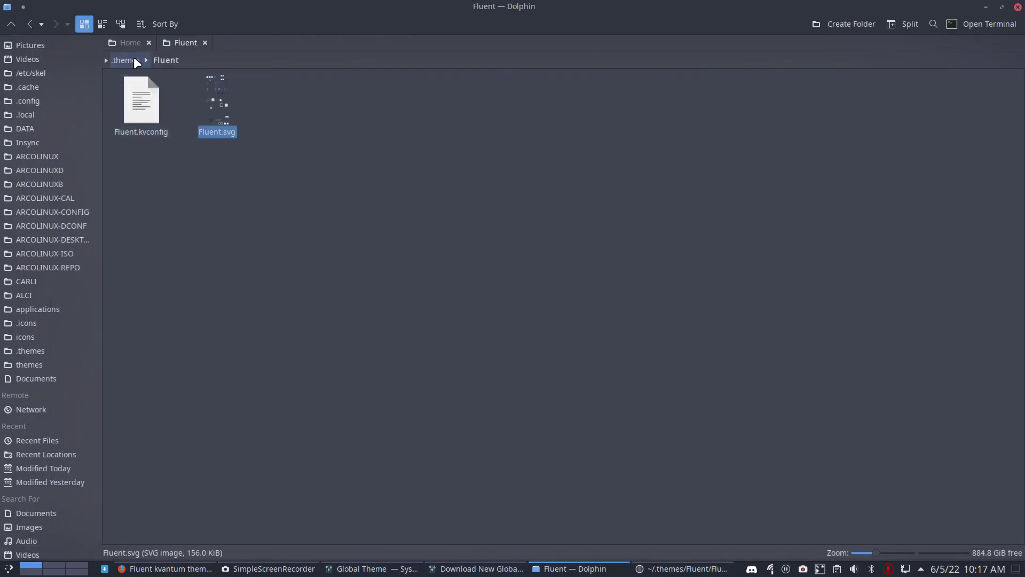
# - Minimize Dolphin and Firefox, then close the global theme downloader and System Settings
pyautogui.click(983, 7)
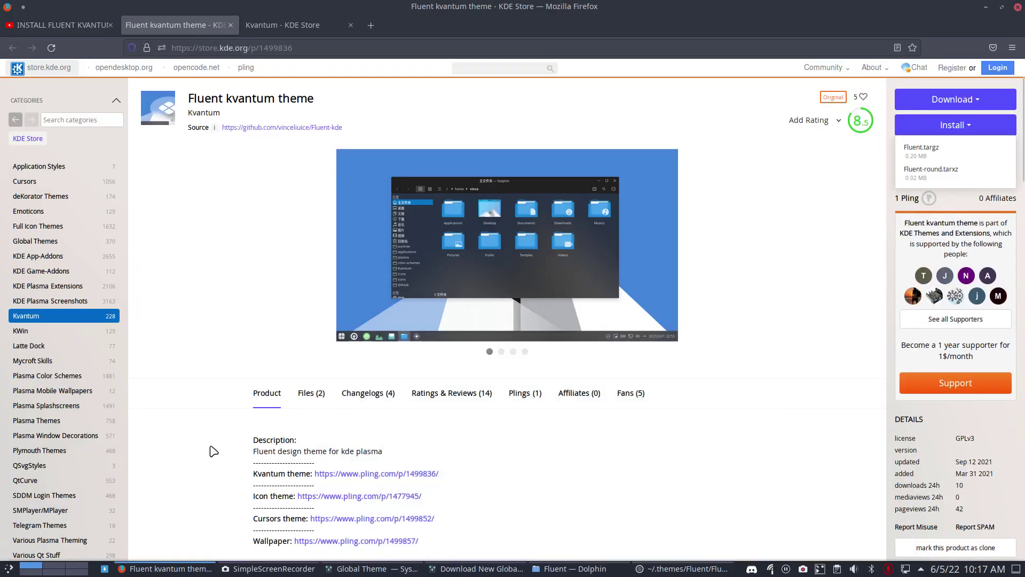
pyautogui.click(983, 7)
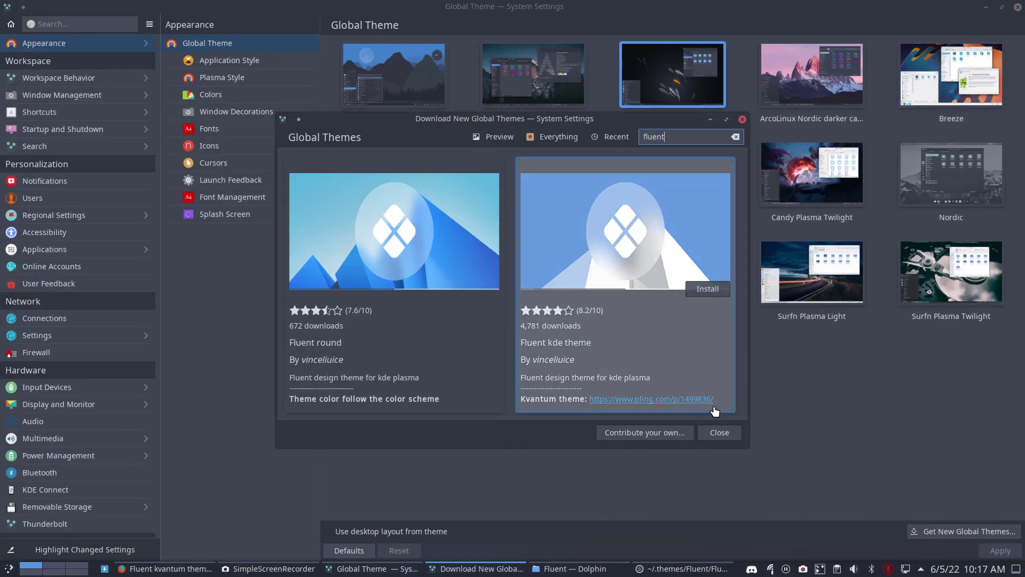
pyautogui.click(713, 430)
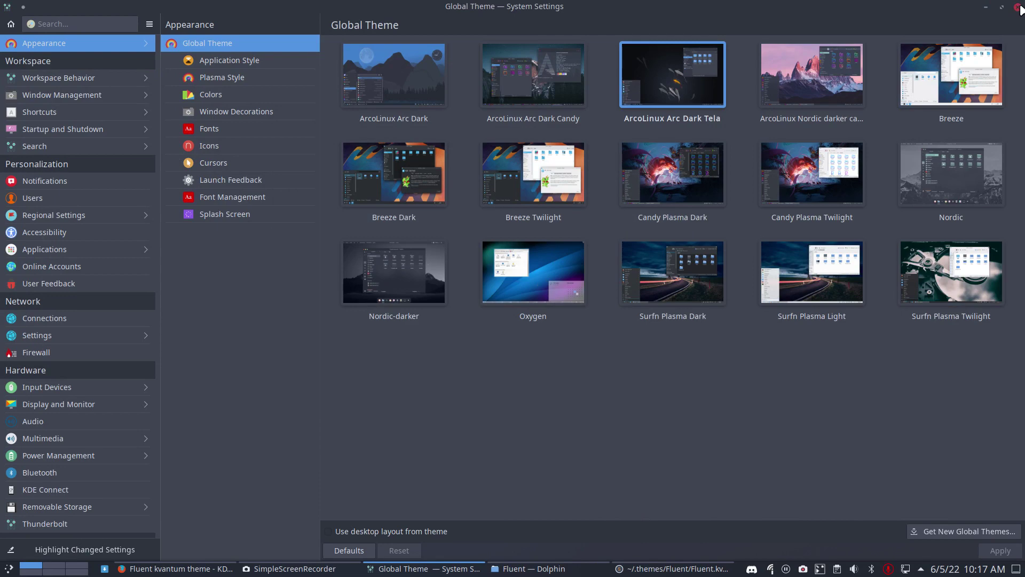
pyautogui.click(1017, 8)
# - Launch Kvantum Manager with a 'kv' launcher search and maximize its window
pyautogui.click(10, 566)
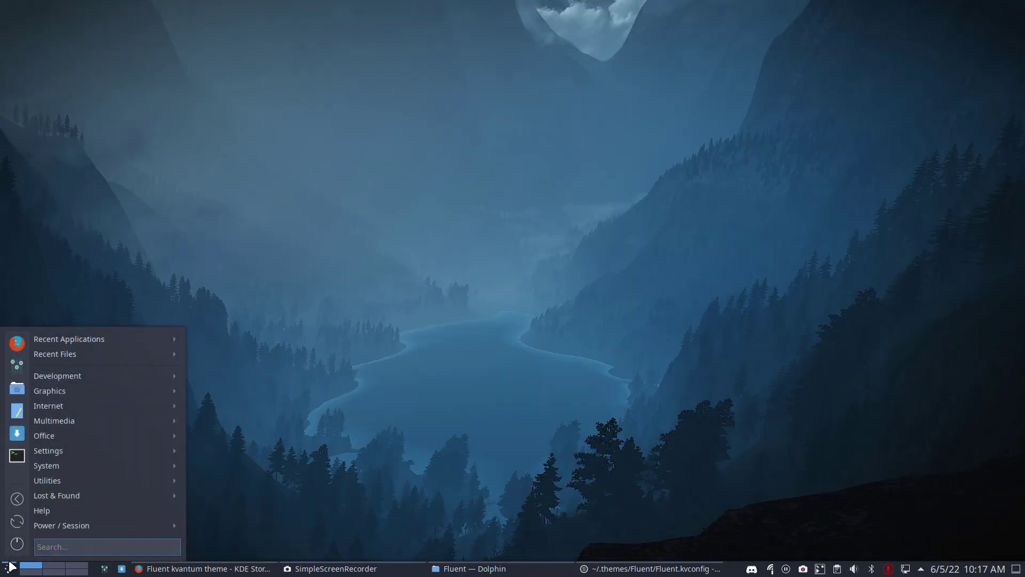
pyautogui.write('kv')
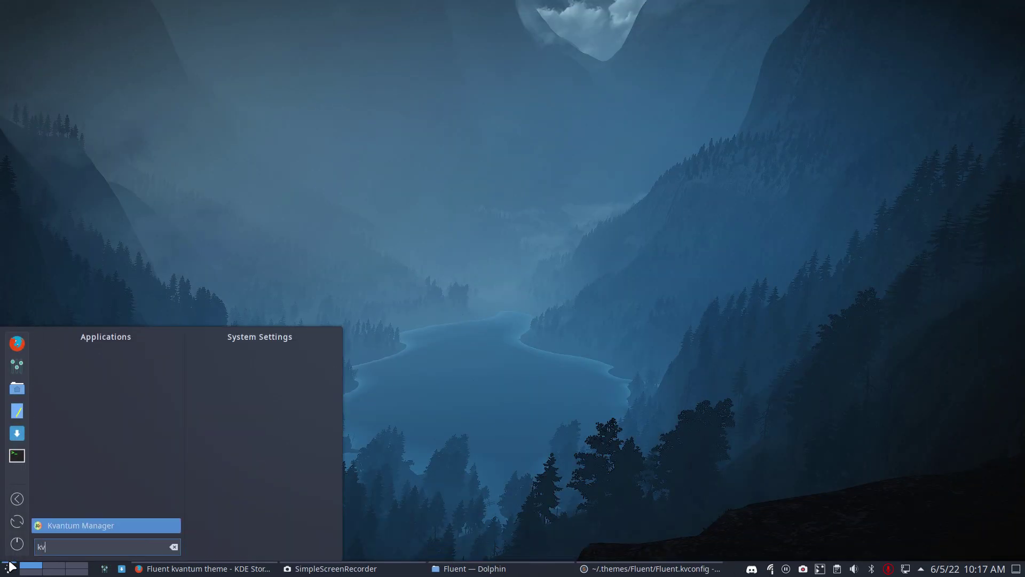
pyautogui.press('Return')
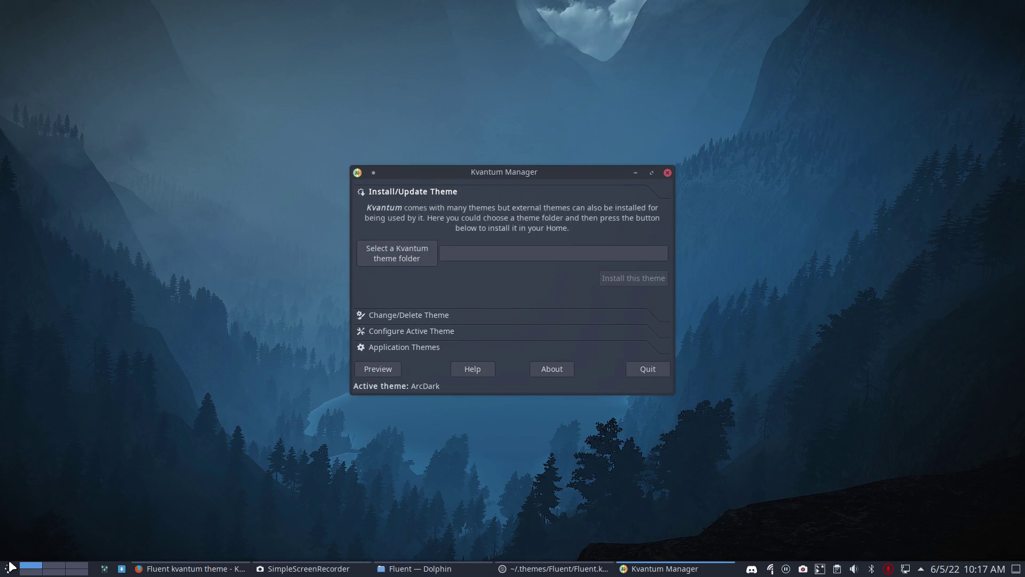
pyautogui.click(651, 172)
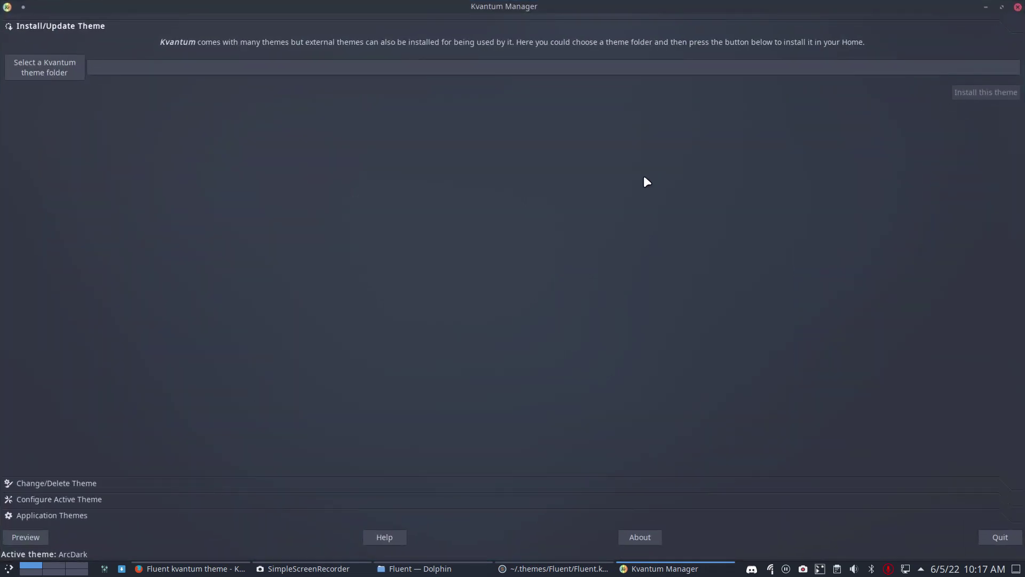
# - Browse the installed themes under Change/Delete Theme without choosing, then return to Install/Update Theme
pyautogui.click(63, 483)
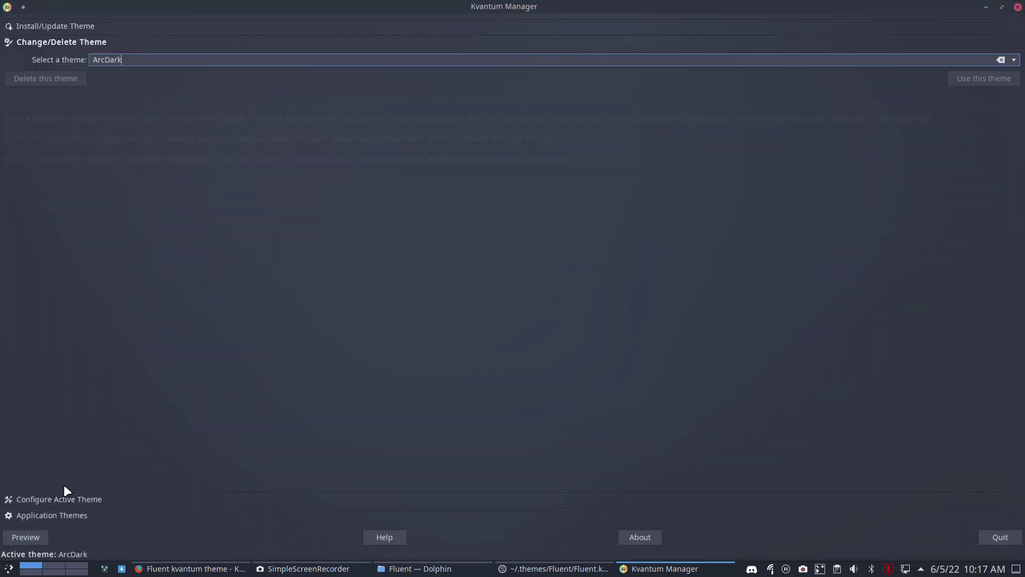
pyautogui.click(1013, 60)
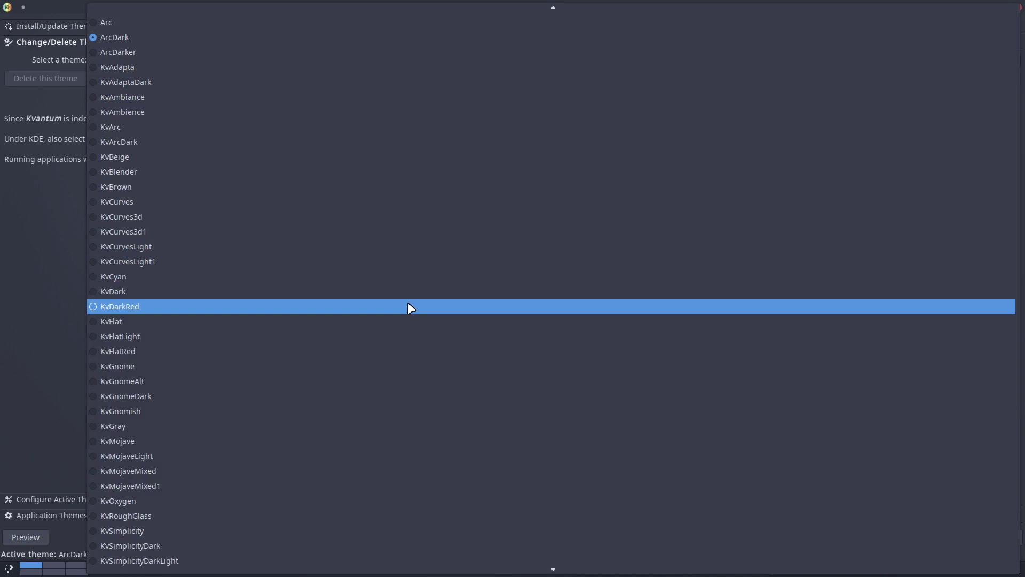
pyautogui.scroll(-1, 409, 307)
pyautogui.scroll(-1, 408, 306)
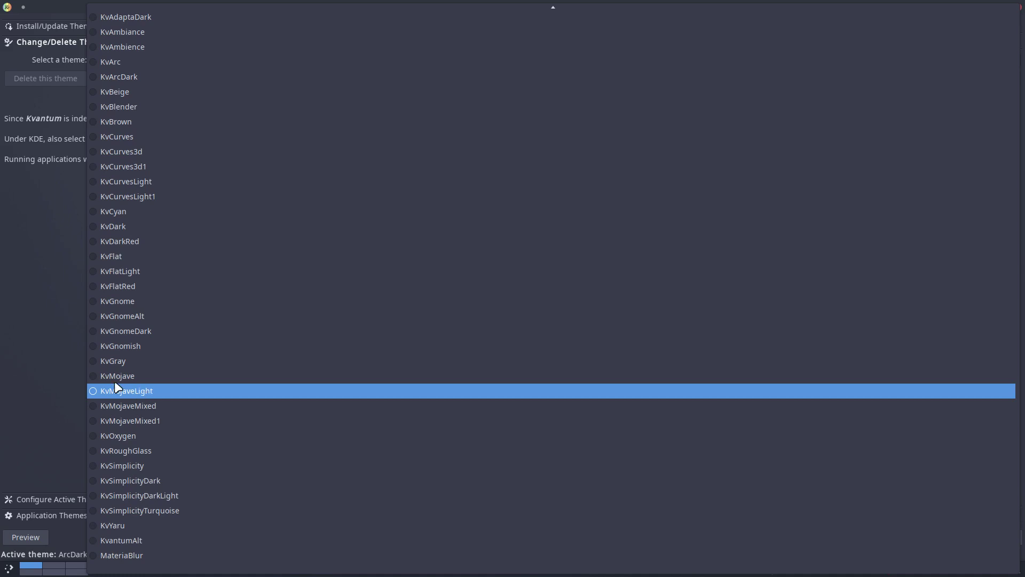
pyautogui.click(41, 200)
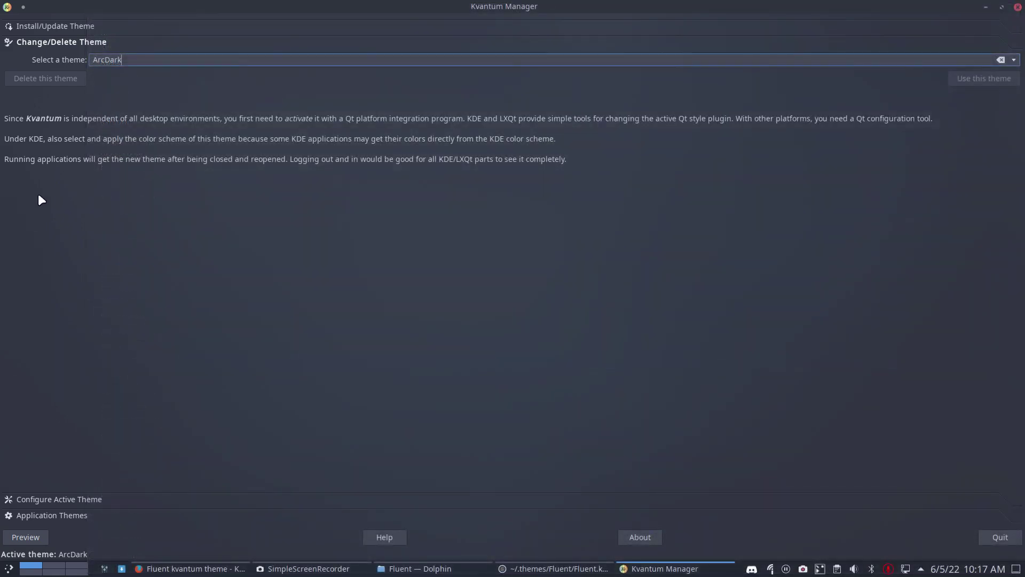
pyautogui.click(76, 26)
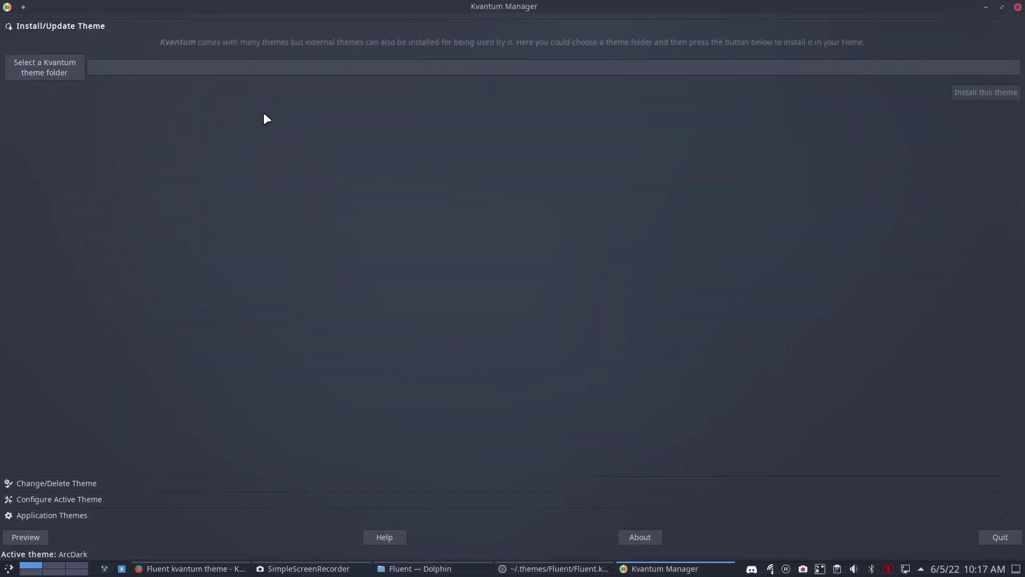
# - Install the Fluent-dark theme from the hidden ~/.themes/Fluent-dark folder
pyautogui.click(63, 67)
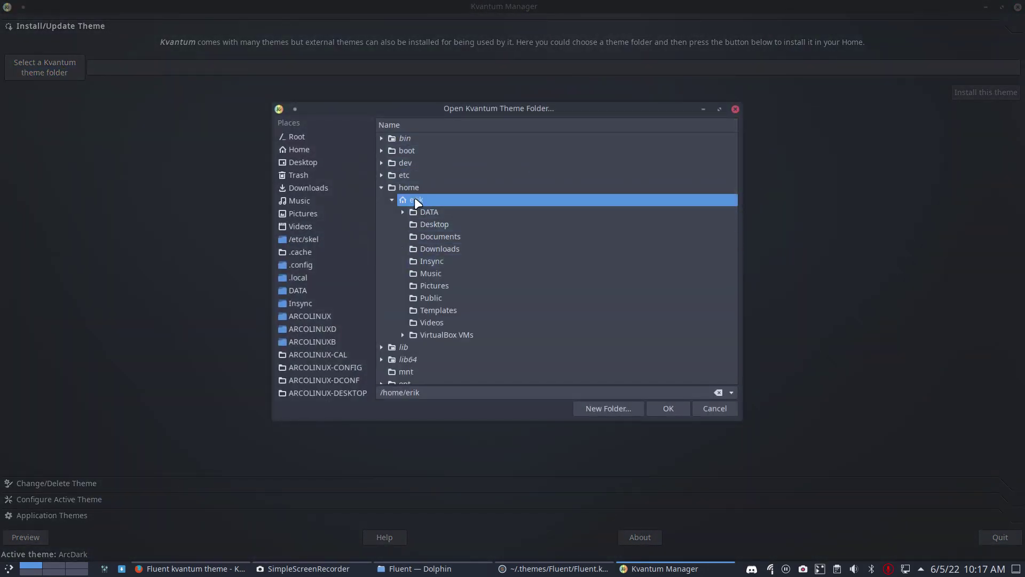
pyautogui.hotkey('ctrl', 'h')
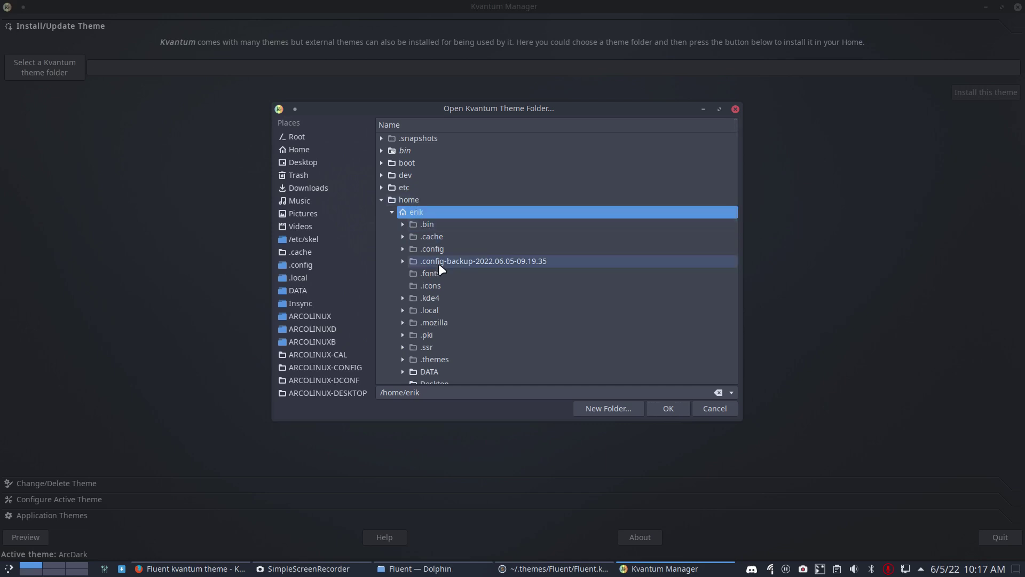
pyautogui.scroll(-3, 447, 299)
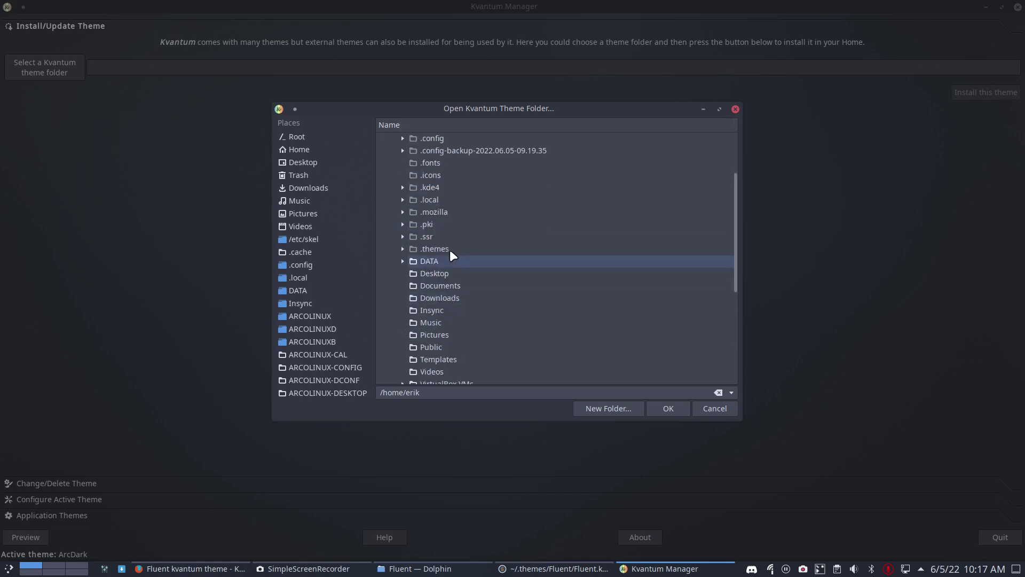
pyautogui.click(448, 251)
pyautogui.click(442, 253)
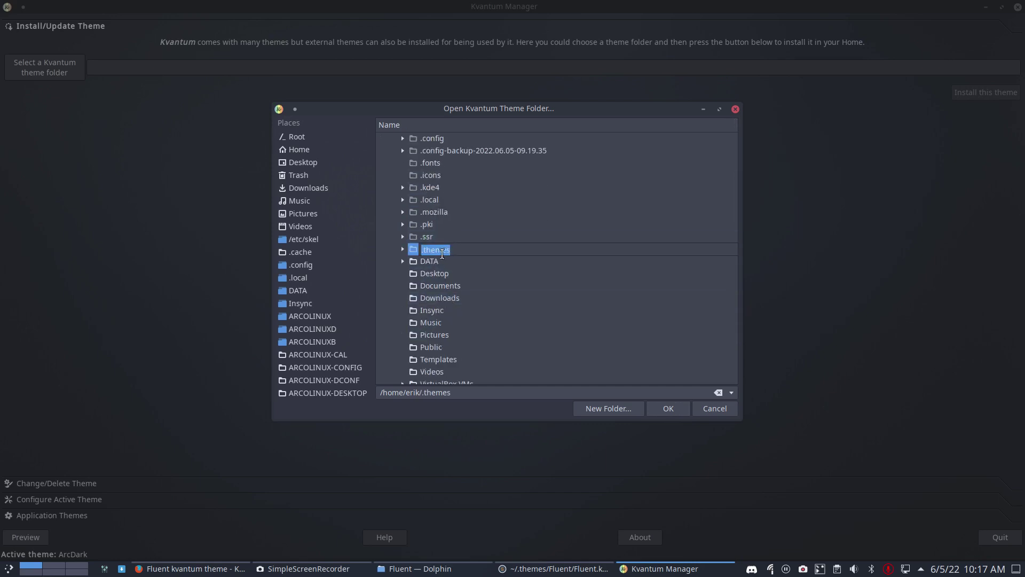
pyautogui.click(403, 250)
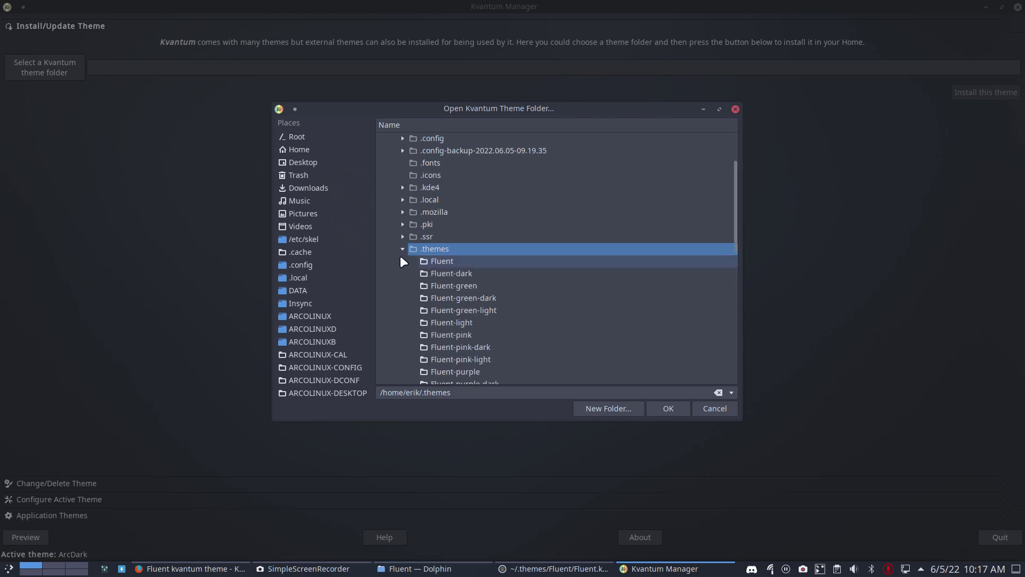
pyautogui.click(432, 262)
pyautogui.click(482, 275)
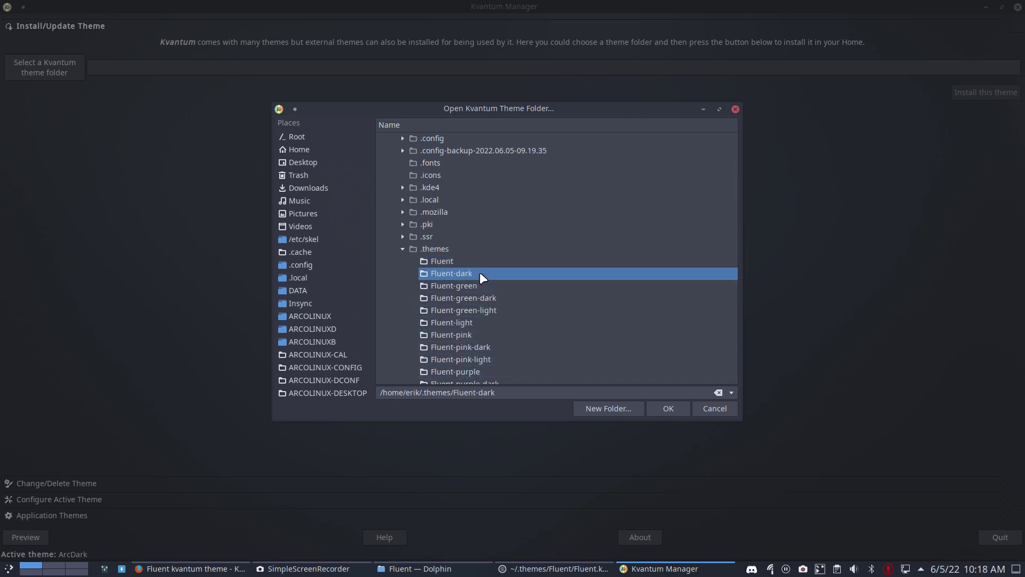
pyautogui.click(669, 409)
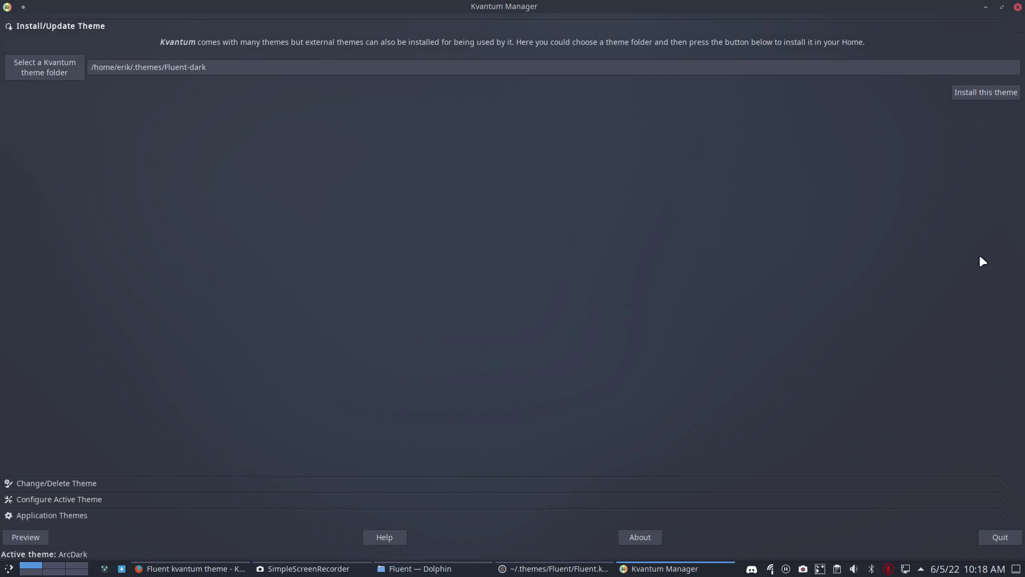
pyautogui.click(980, 94)
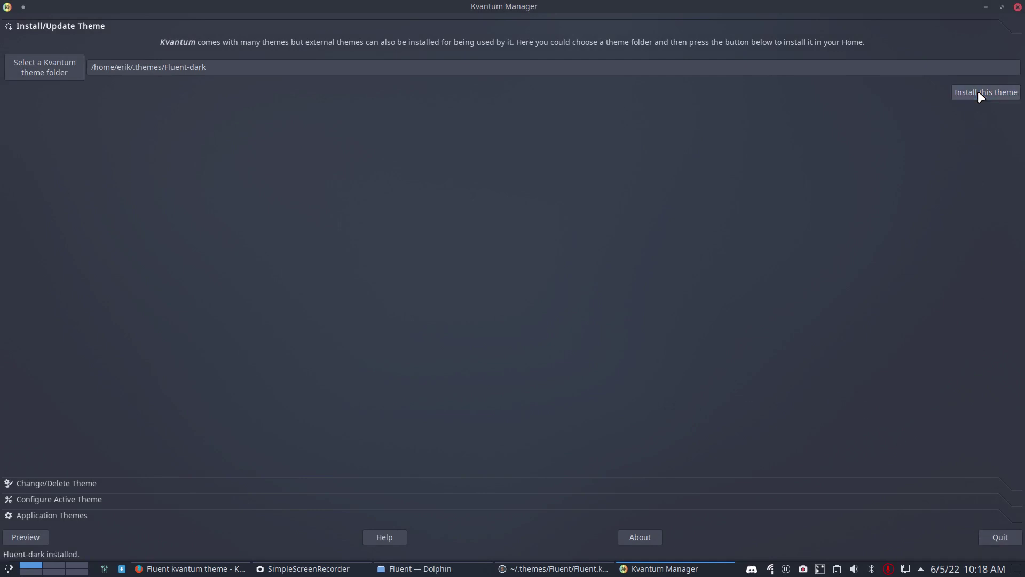
# - Restore Kvantum Manager to a smaller window, reinstall Fluent-dark with overwrite, and launch Discover
pyautogui.moveTo(670, 1); pyautogui.dragTo(528, 77)
pyautogui.click(615, 184)
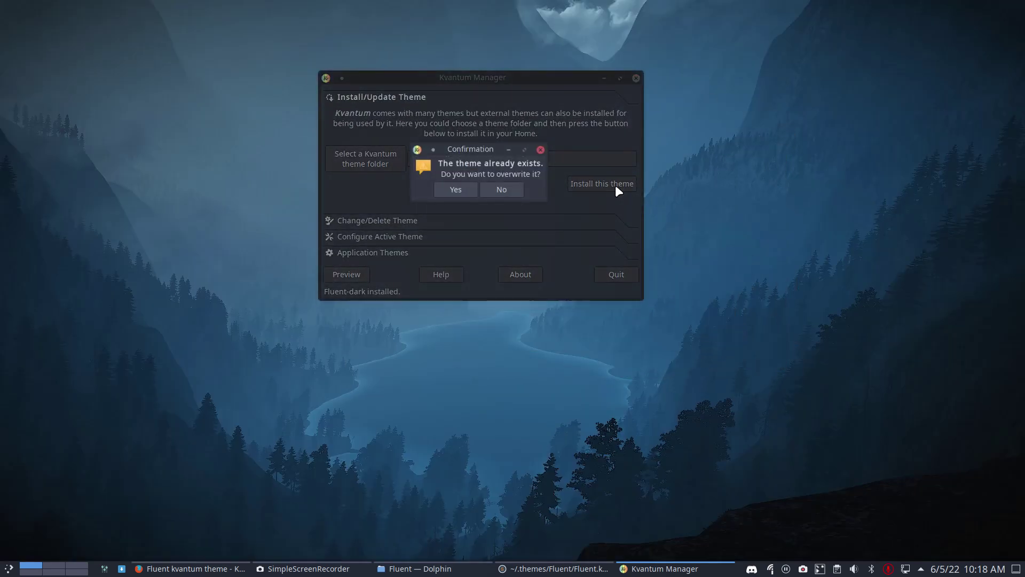
pyautogui.click(463, 190)
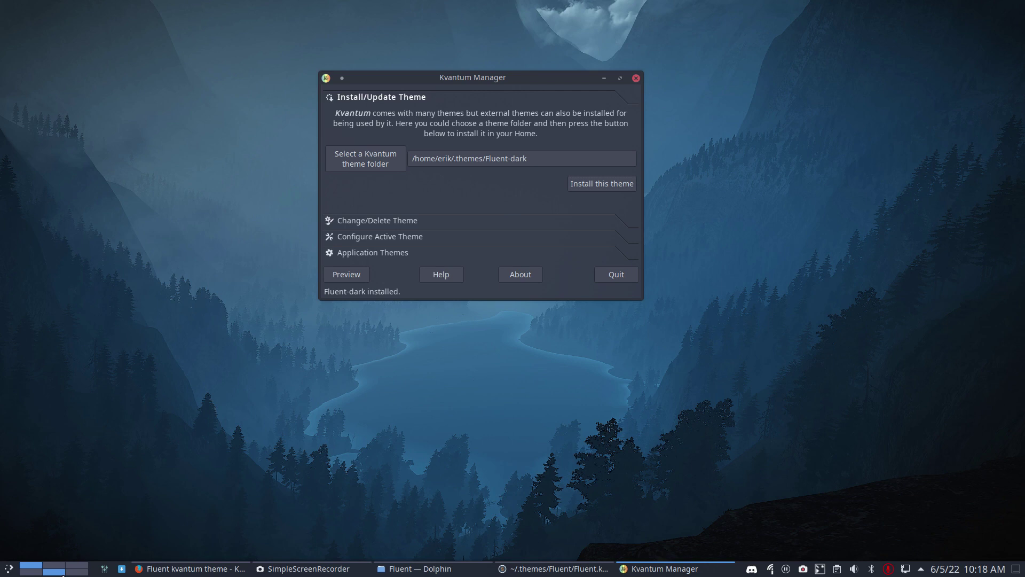
pyautogui.click(121, 571)
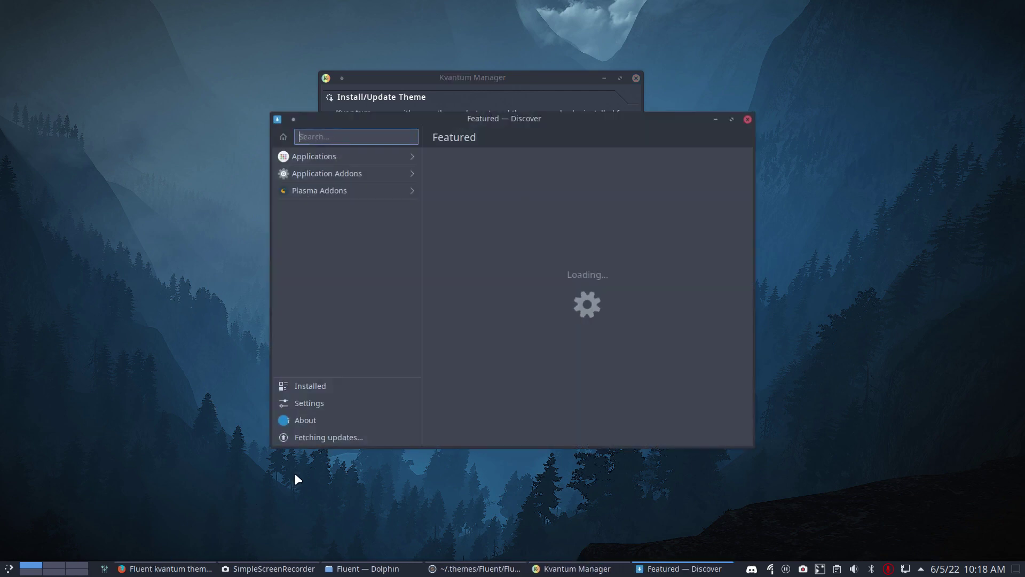
# - Close Discover, open Dolphin on Home with dotfiles hidden, and place Kvantum Manager on the left
pyautogui.click(747, 118)
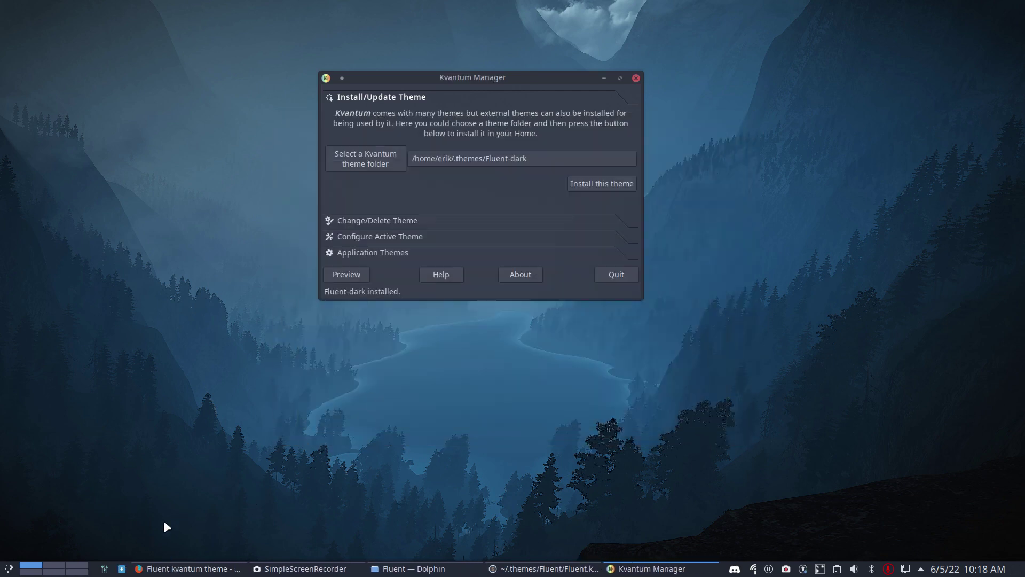
pyautogui.click(8, 570)
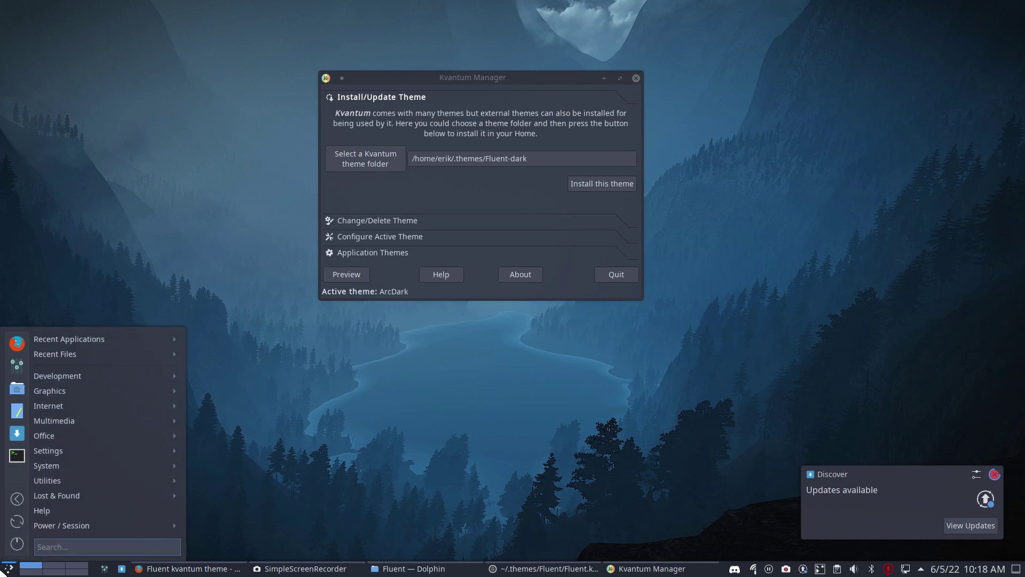
pyautogui.write('th')
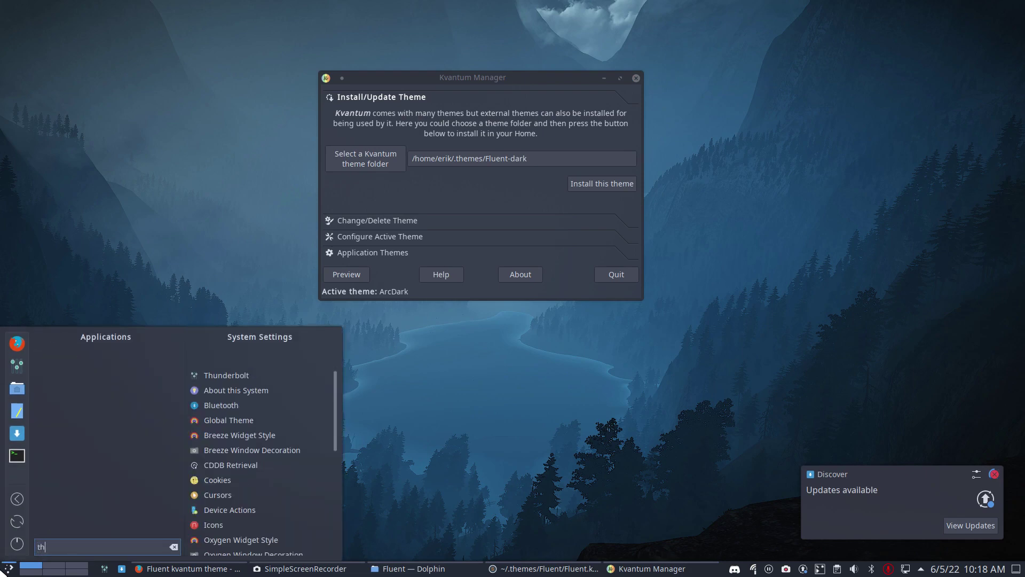
pyautogui.click(19, 389)
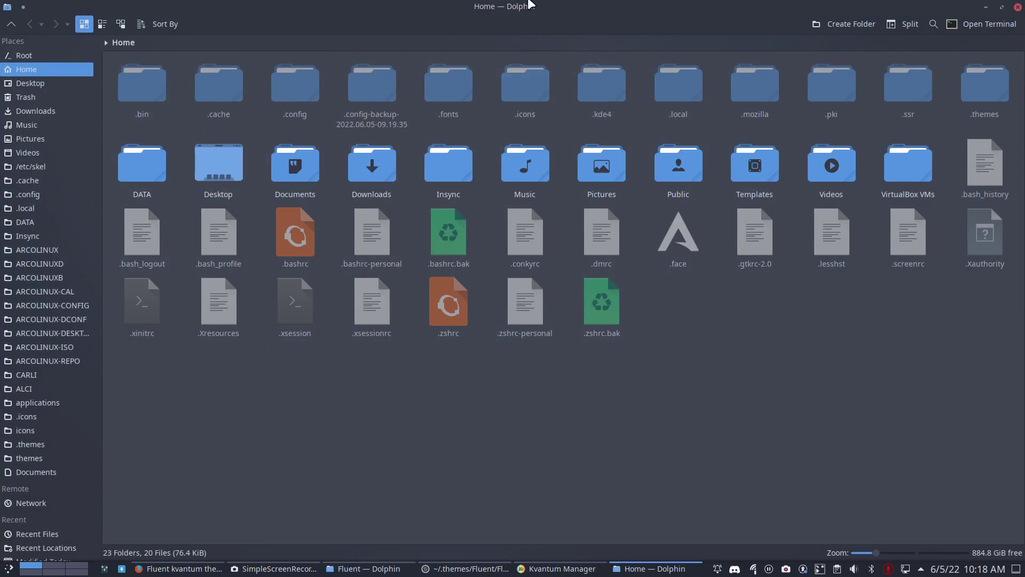
pyautogui.hotkey('ctrl', 'h')
pyautogui.moveTo(506, 2); pyautogui.dragTo(655, 205)
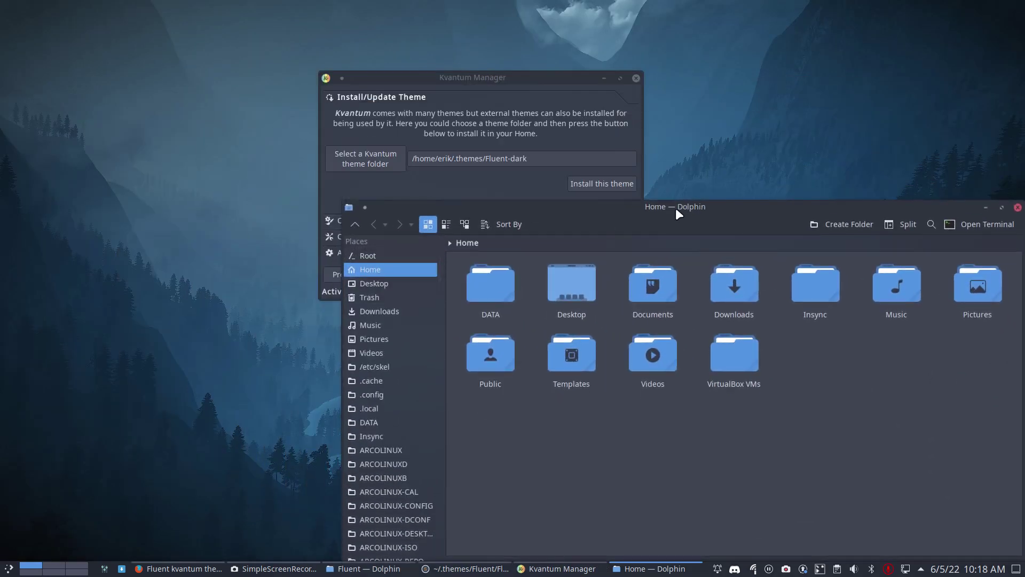
pyautogui.moveTo(519, 79); pyautogui.dragTo(270, 80)
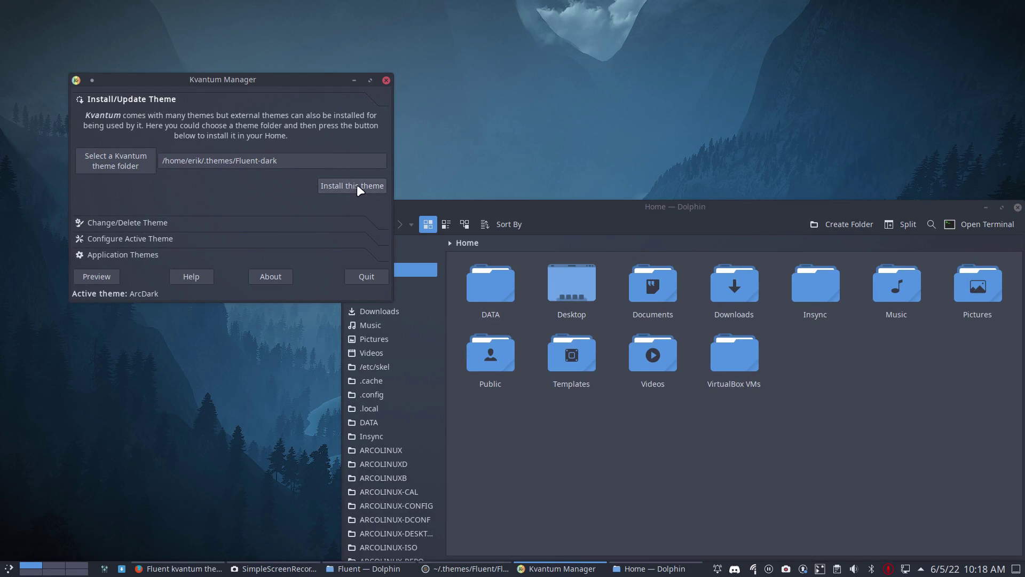
# - Look through the installed theme list without choosing, then go back to the install page
pyautogui.click(144, 221)
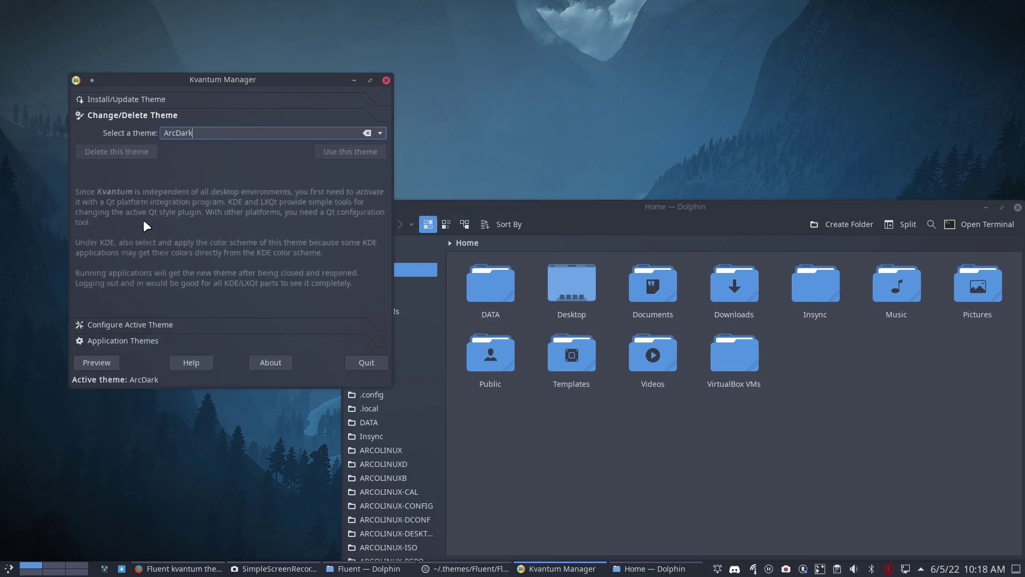
pyautogui.click(379, 133)
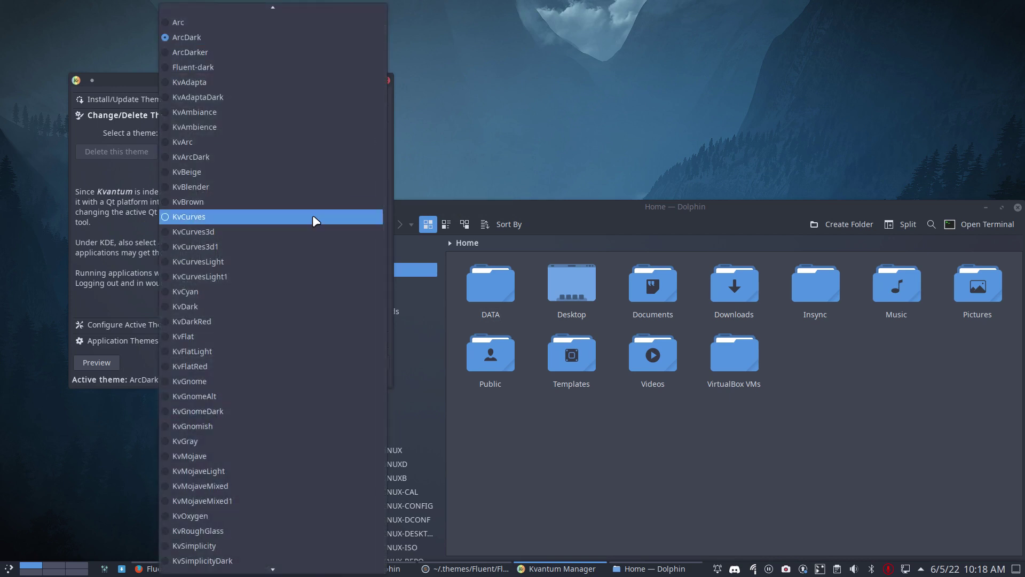
pyautogui.scroll(-2, 322, 394)
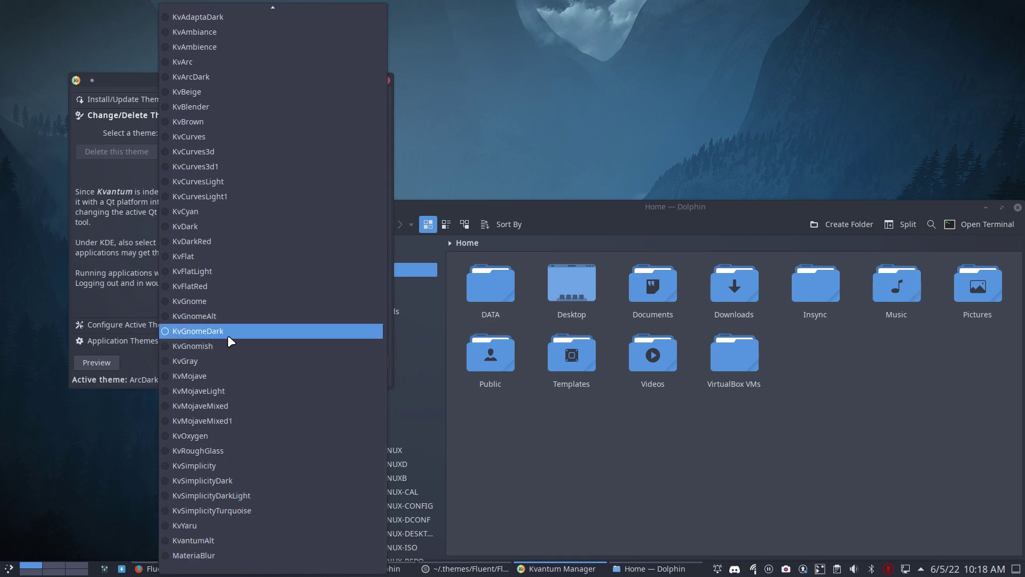
pyautogui.scroll(2, 302, 272)
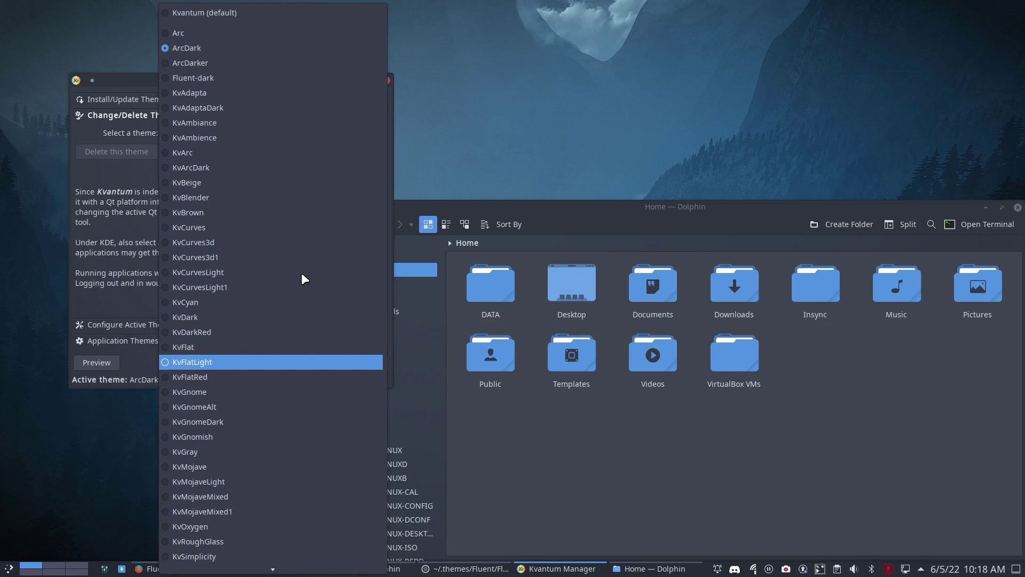
pyautogui.scroll(-2, 302, 274)
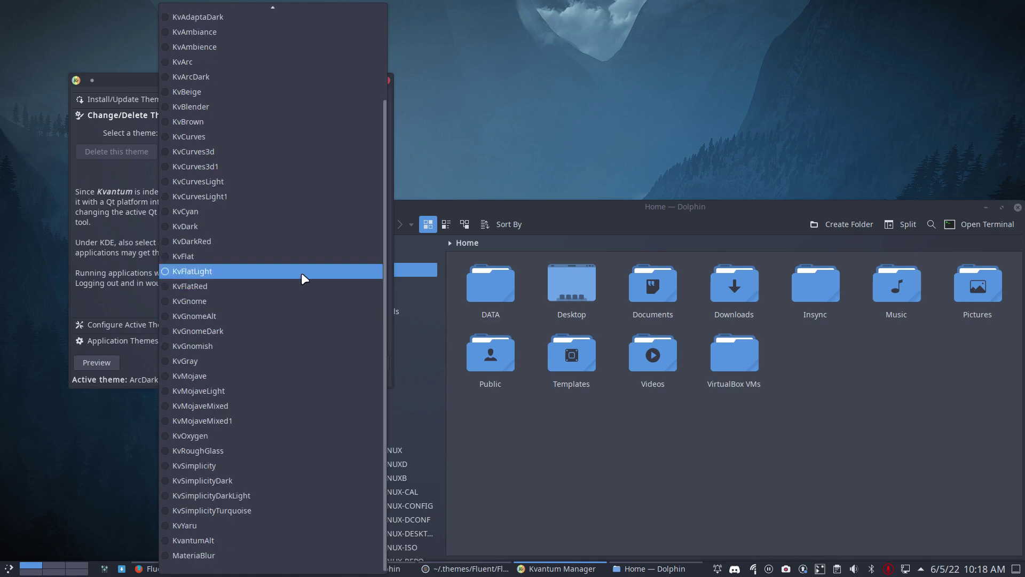
pyautogui.click(126, 176)
pyautogui.click(131, 103)
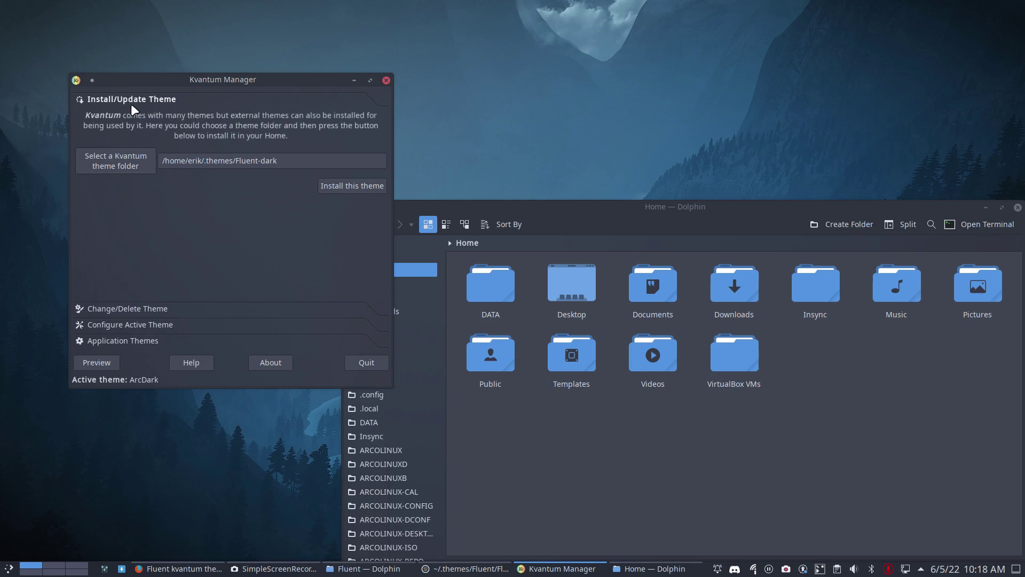
# - Select Fluent-dark in the Change/Delete Theme list and make it the active theme
pyautogui.click(128, 308)
pyautogui.click(380, 134)
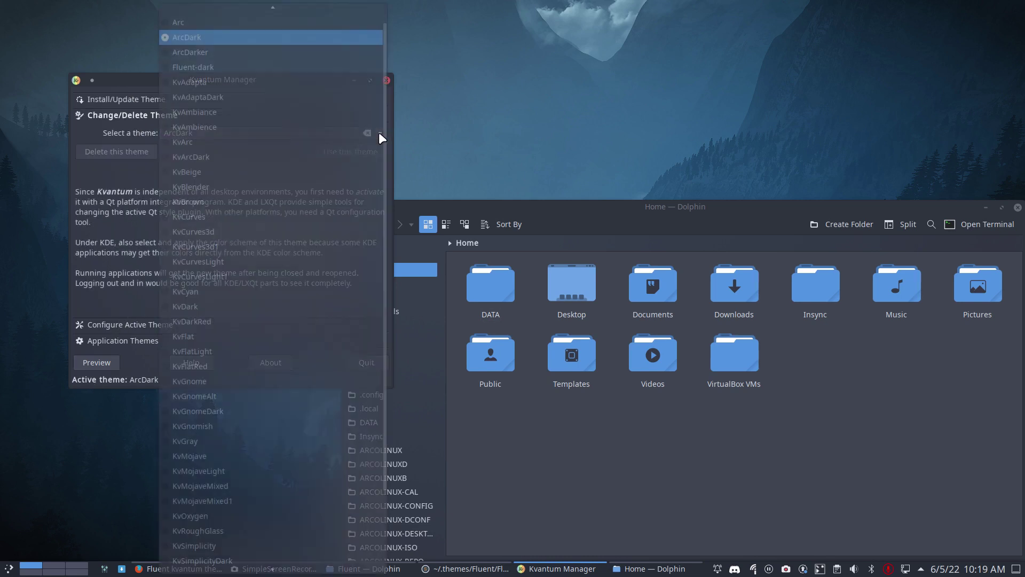
pyautogui.scroll(-1, 247, 289)
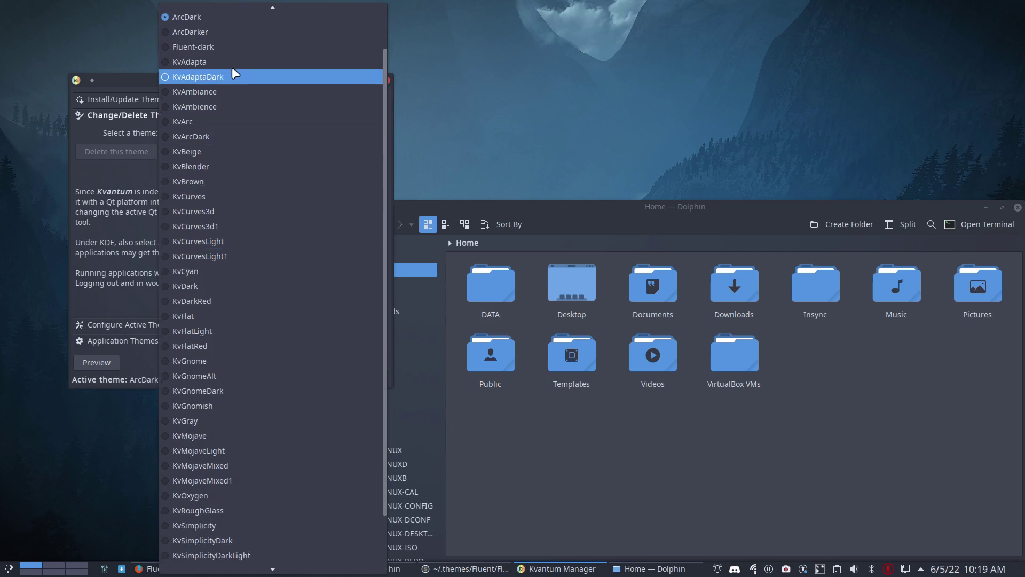
pyautogui.click(208, 50)
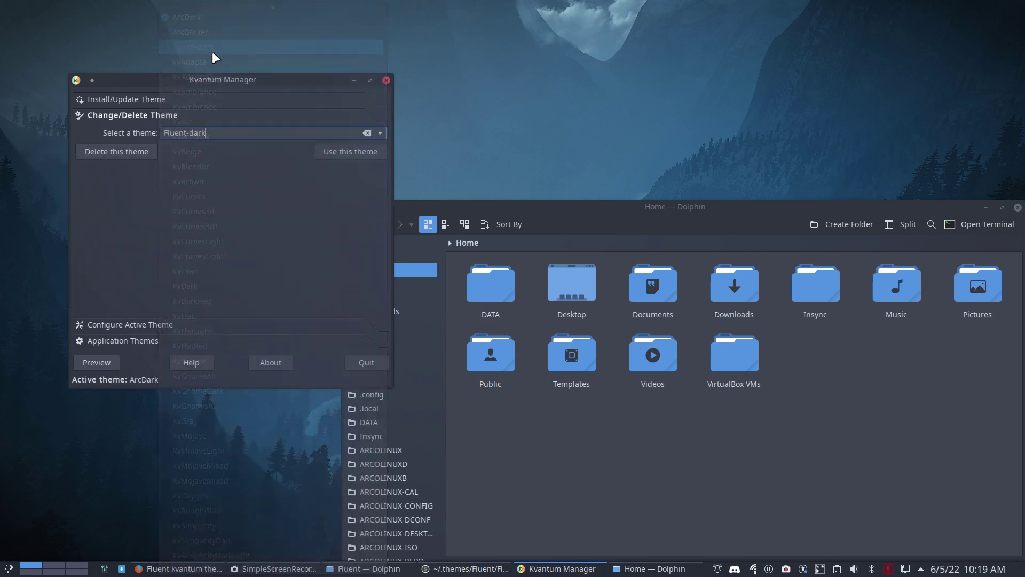
pyautogui.click(350, 154)
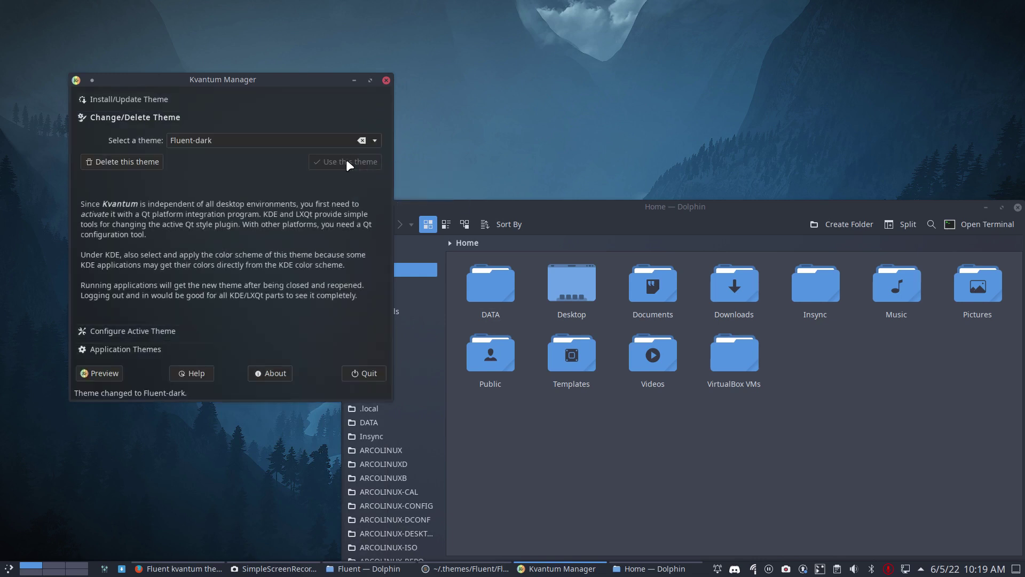
# - Relaunch Dolphin in the Fluent-dark styling and arrange it beside Kvantum Manager
pyautogui.click(1017, 207)
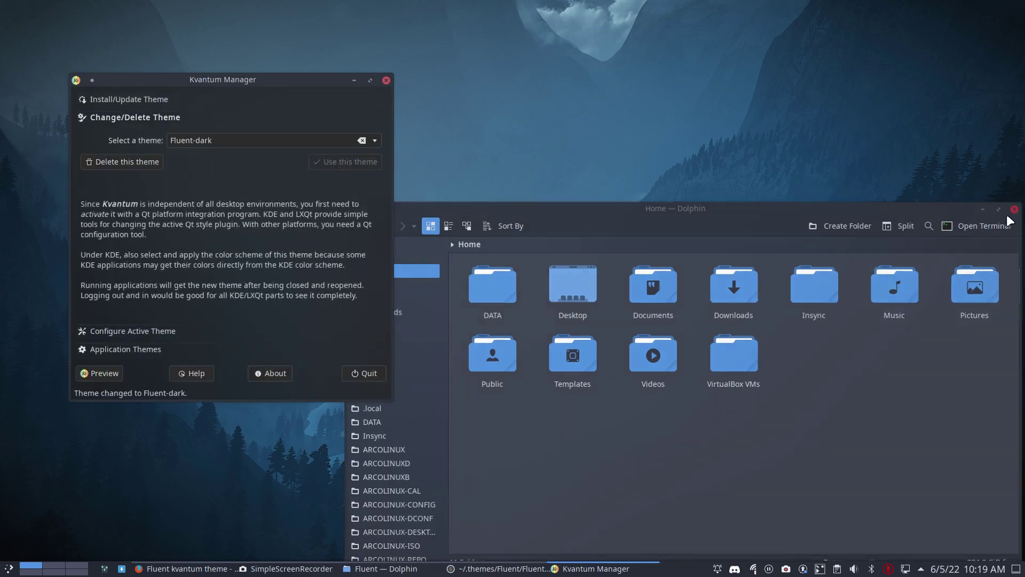
pyautogui.click(10, 567)
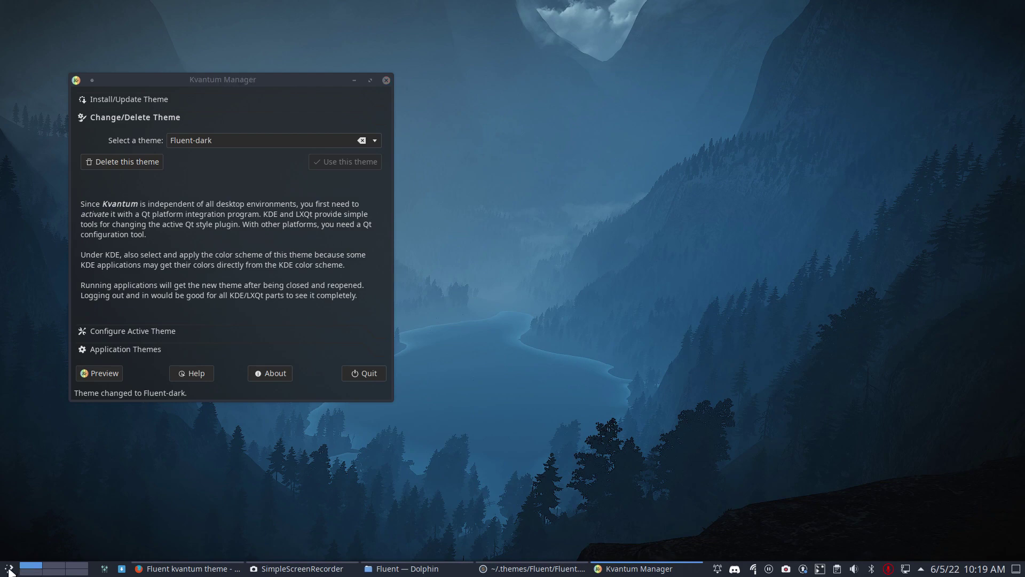
pyautogui.click(18, 389)
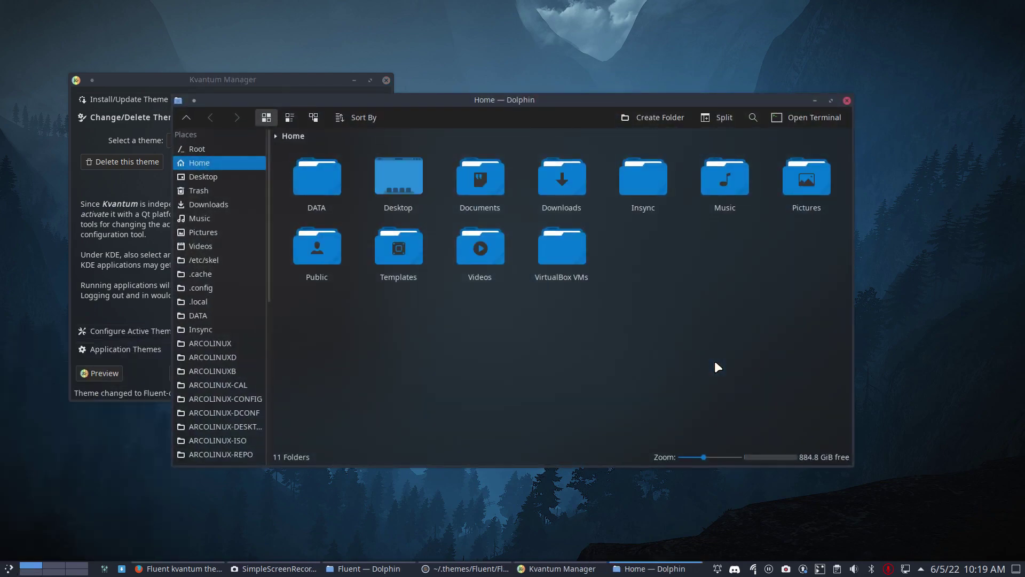
pyautogui.moveTo(568, 109); pyautogui.dragTo(744, 71)
pyautogui.moveTo(330, 96); pyautogui.dragTo(273, 100)
# - Briefly open and close System Settings, then show Kvantum Manager's Install/Update Theme page
pyautogui.click(10, 571)
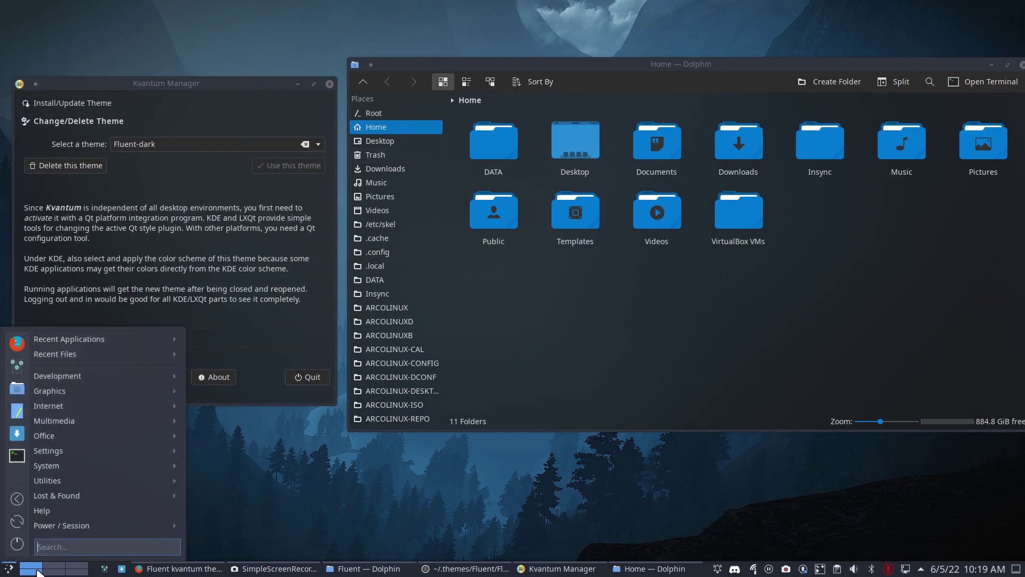
pyautogui.click(105, 568)
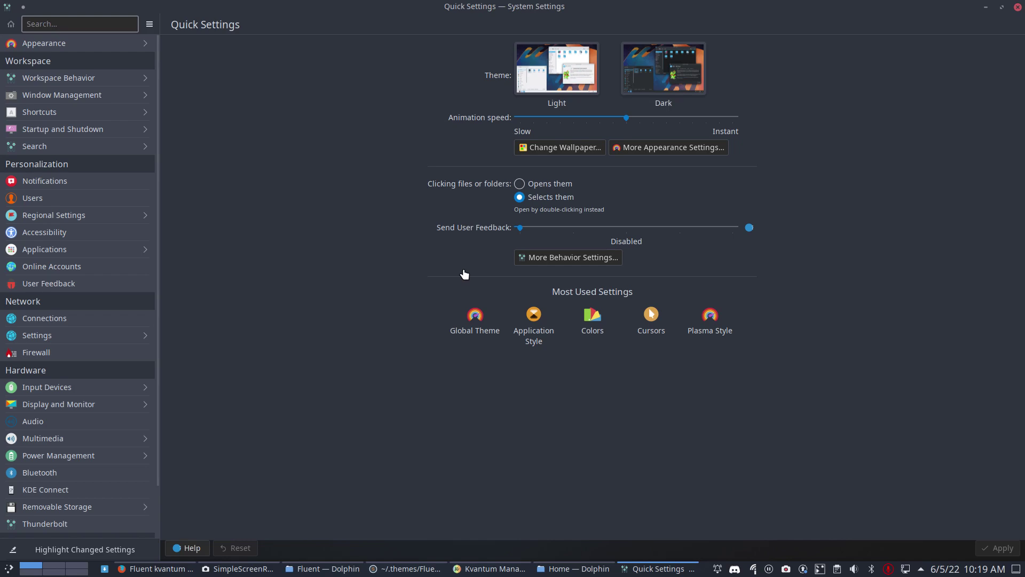
pyautogui.moveTo(567, 7); pyautogui.dragTo(522, 63)
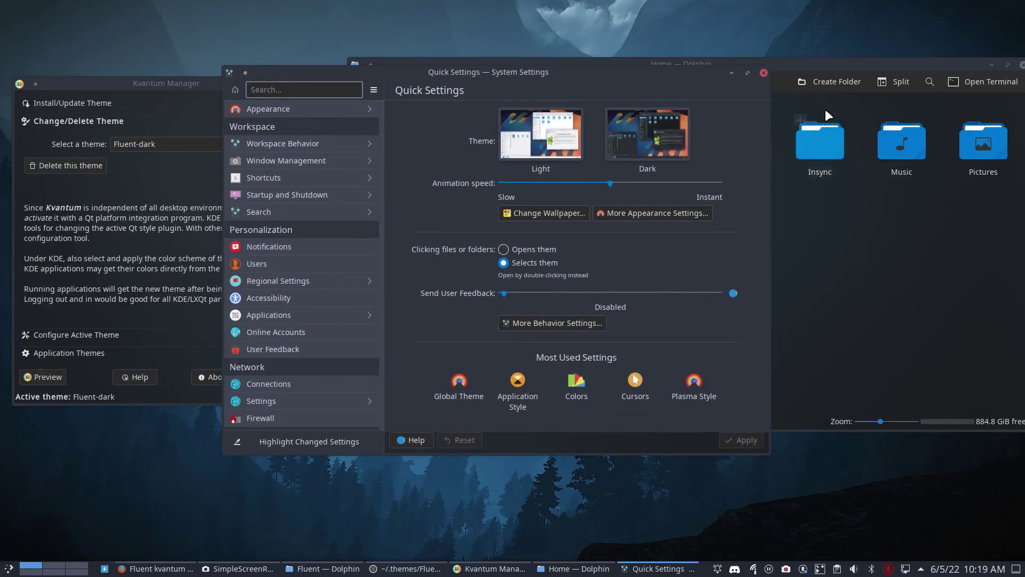
pyautogui.click(764, 73)
pyautogui.moveTo(832, 68); pyautogui.dragTo(788, 63)
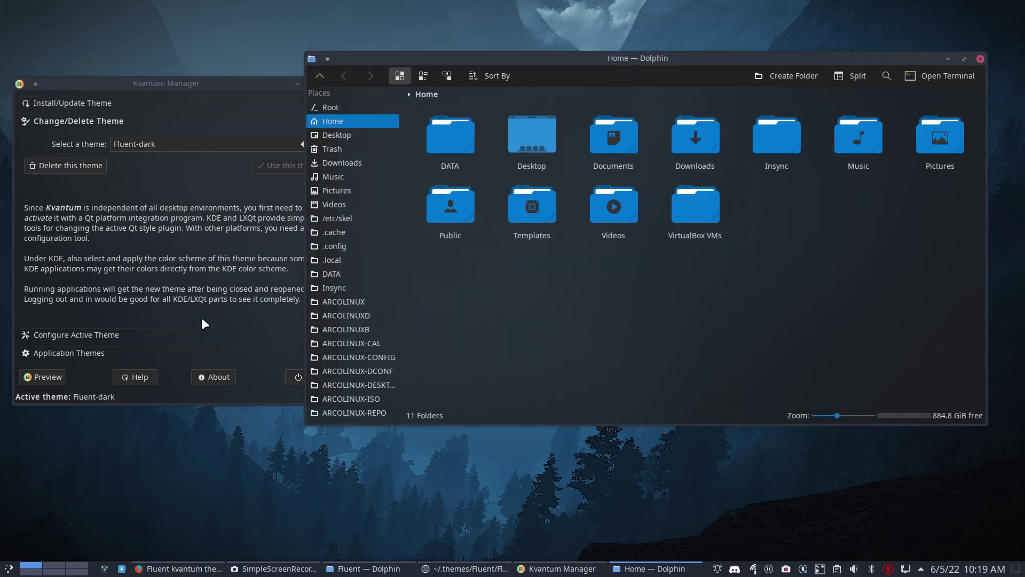
pyautogui.click(81, 100)
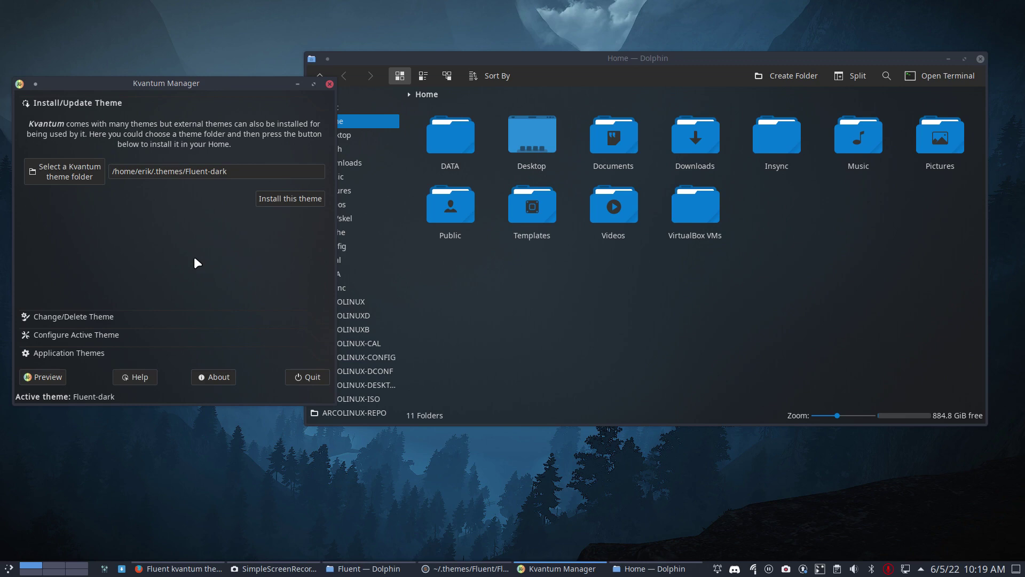
# - Run 'yay fluent kvantum' in Yakuake and select the kvantum-theme-fluent-git result
pyautogui.press('F12')
pyautogui.write('yay')
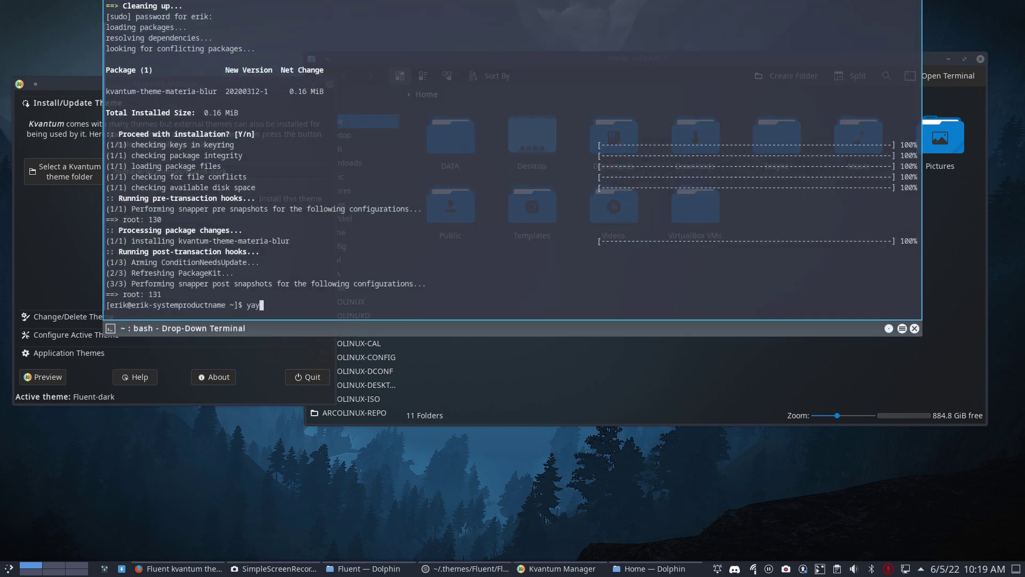
pyautogui.write(' fluent kvantum')
pyautogui.press('Return')
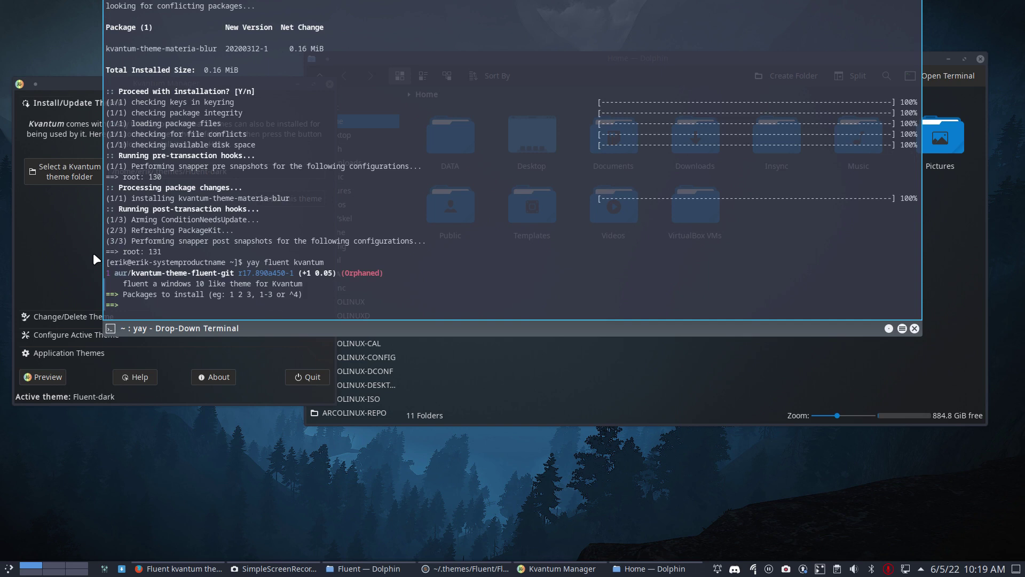
pyautogui.moveTo(340, 273); pyautogui.dragTo(392, 273)
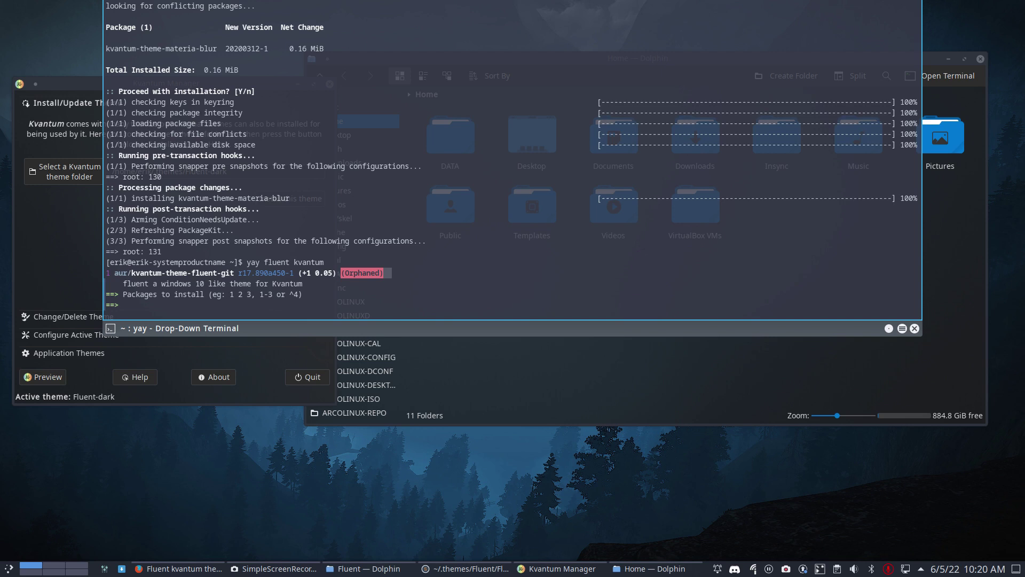
pyautogui.click(466, 271)
pyautogui.moveTo(128, 272); pyautogui.dragTo(238, 272)
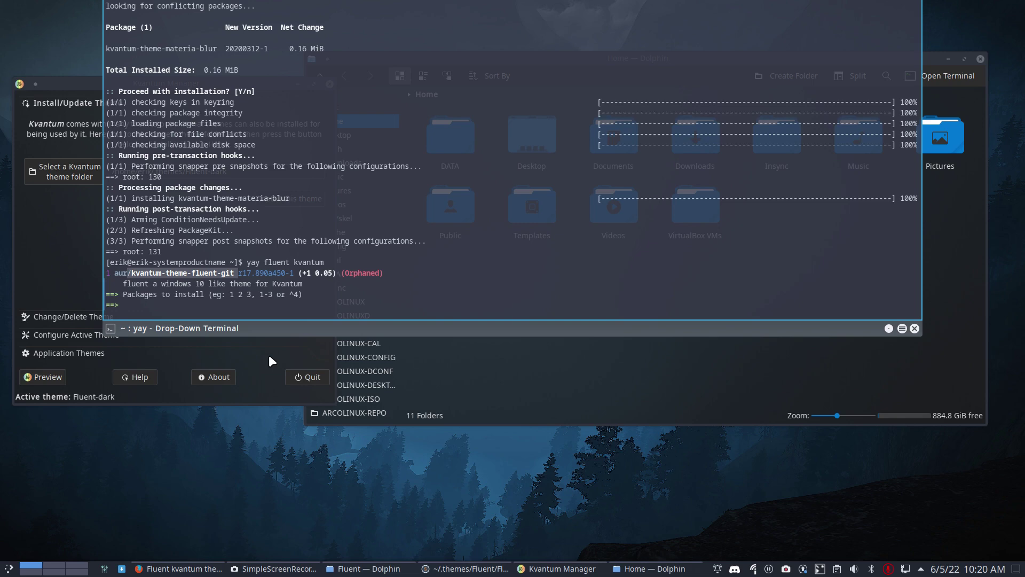
pyautogui.press('F12')
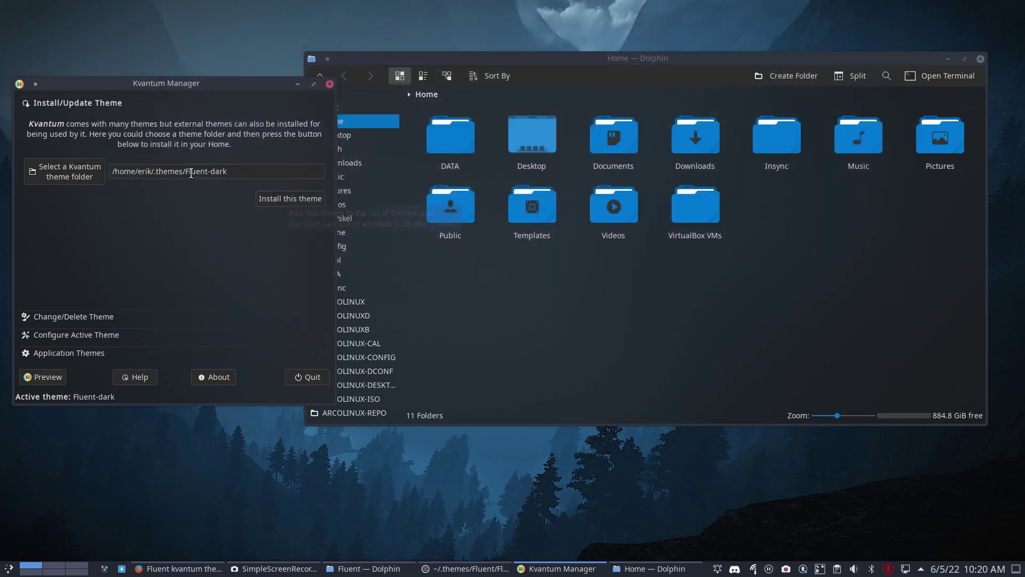
# - Install the base Fluent theme from the hidden ~/.themes/Fluent folder, confirming the overwrite
pyautogui.click(83, 171)
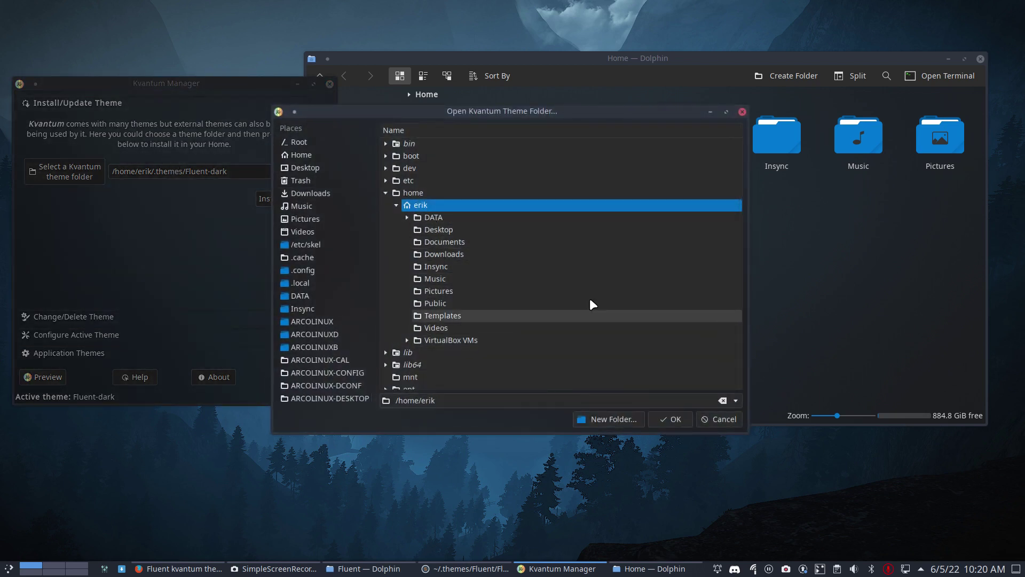
pyautogui.hotkey('ctrl', 'h')
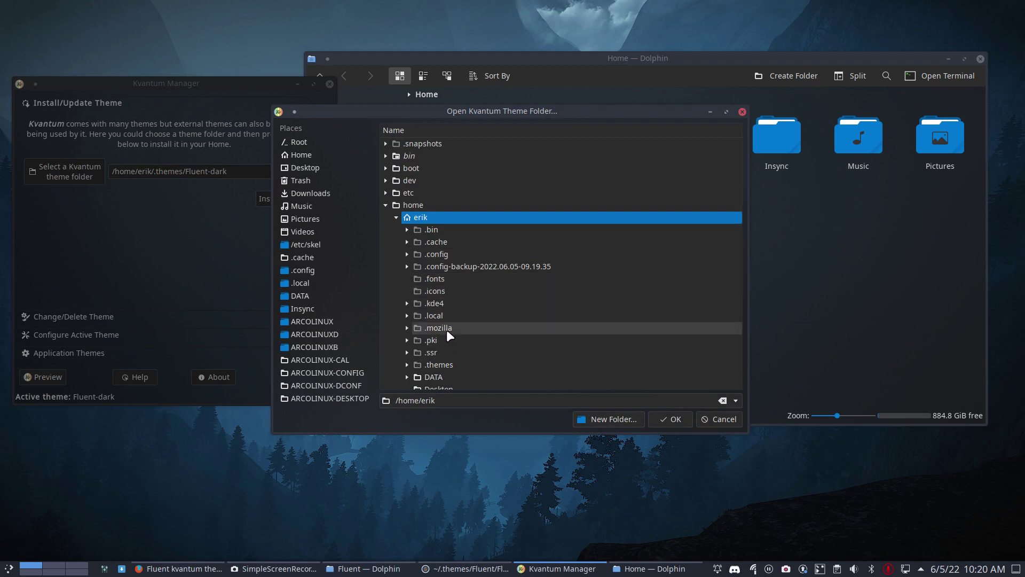
pyautogui.click(453, 361)
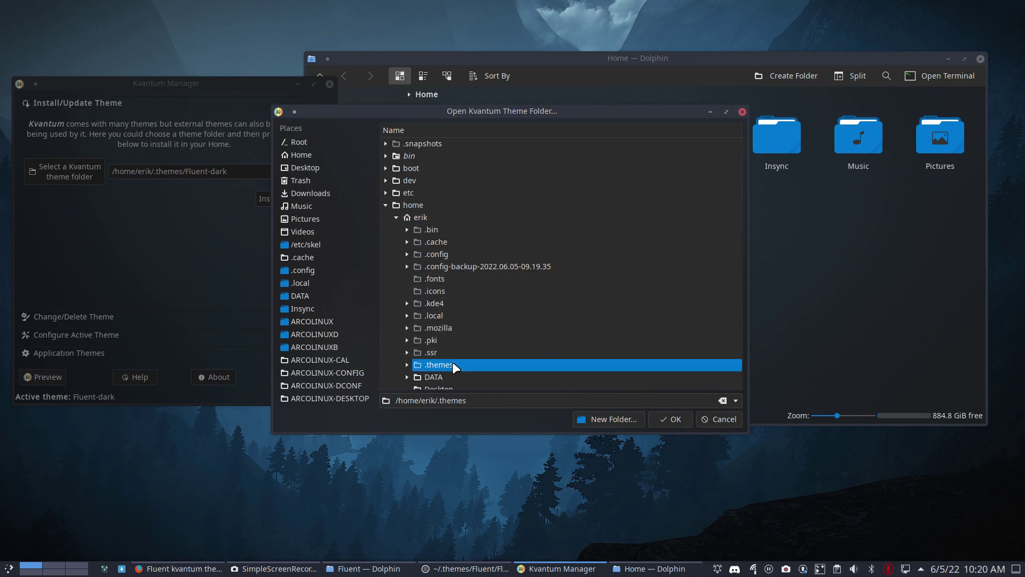
pyautogui.click(453, 361)
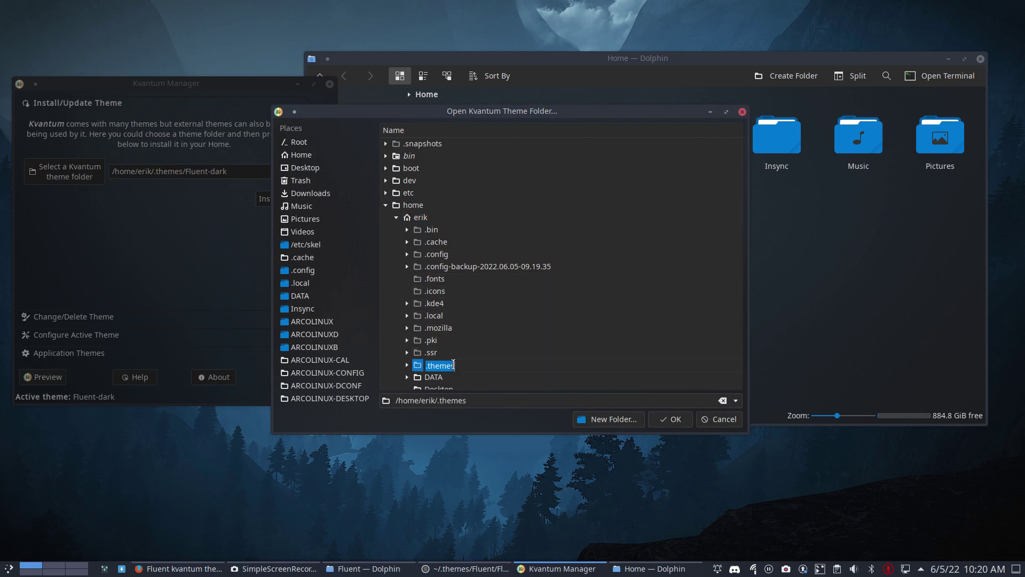
pyautogui.click(407, 364)
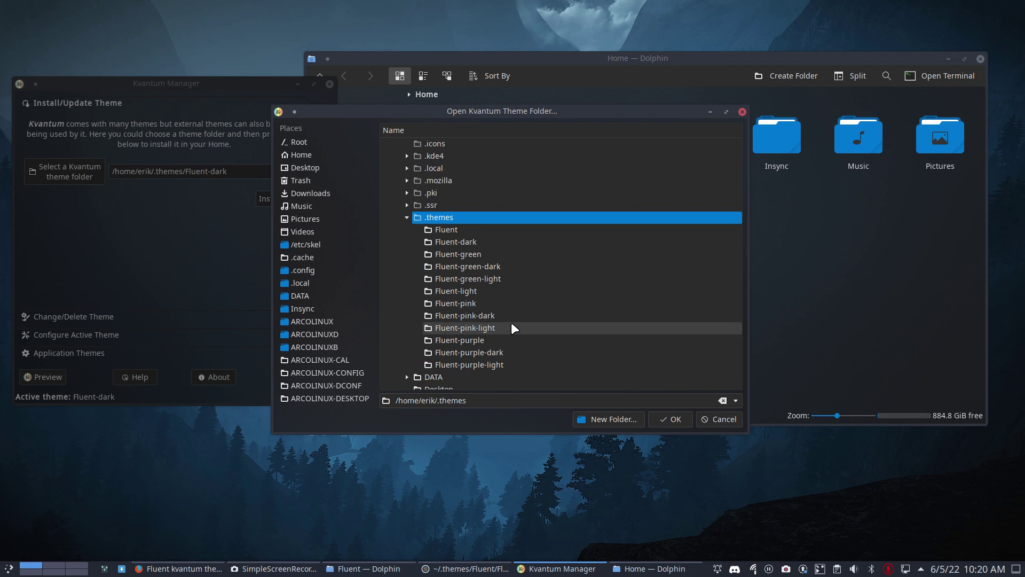
pyautogui.click(474, 290)
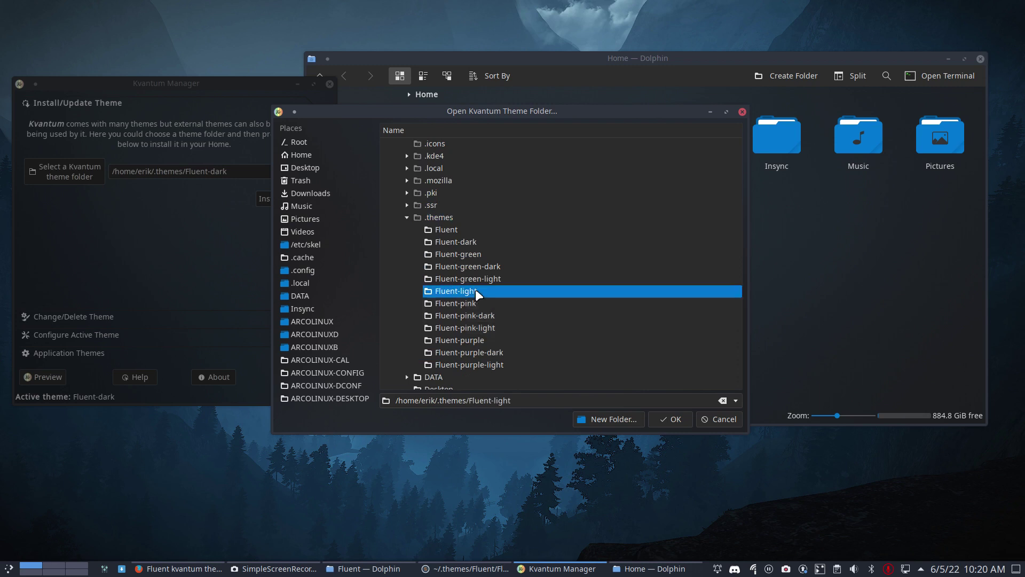
pyautogui.click(470, 229)
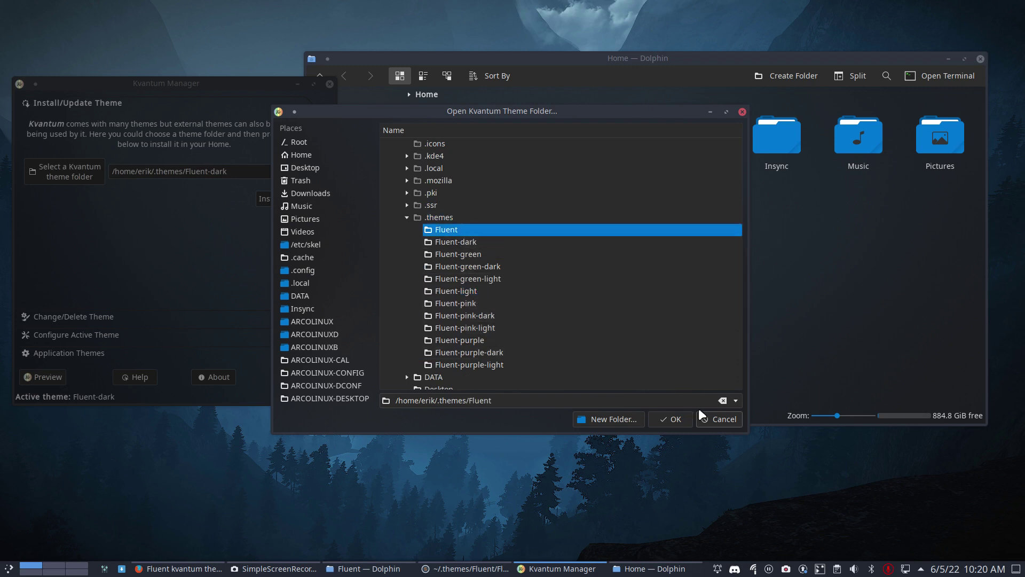
pyautogui.click(672, 420)
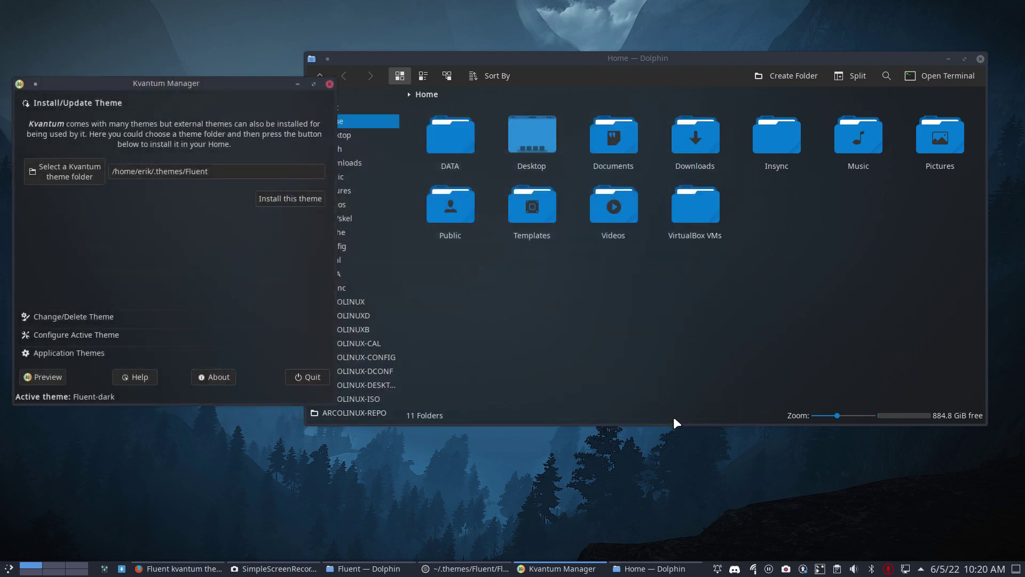
pyautogui.click(304, 201)
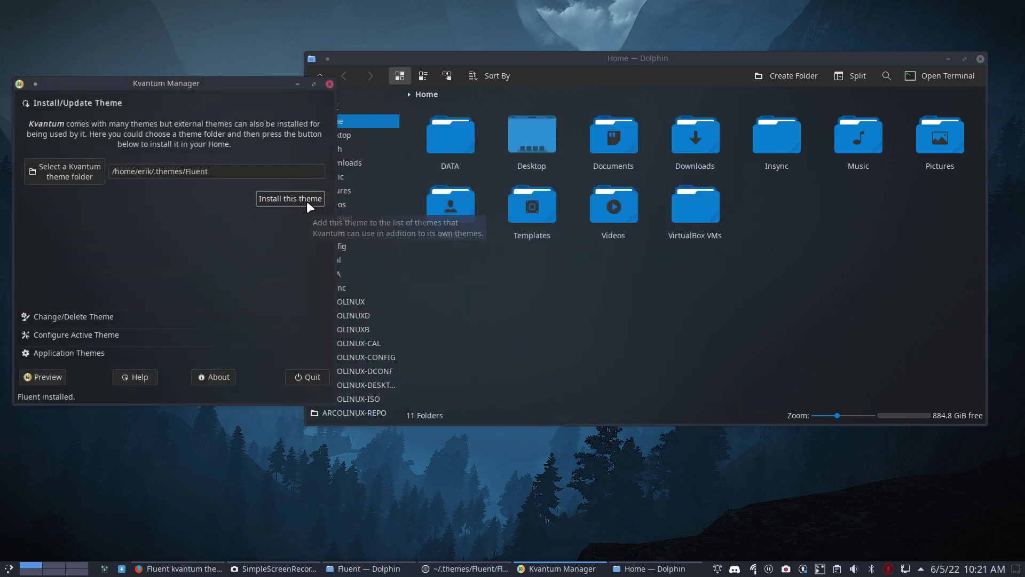
pyautogui.click(307, 201)
pyautogui.click(155, 248)
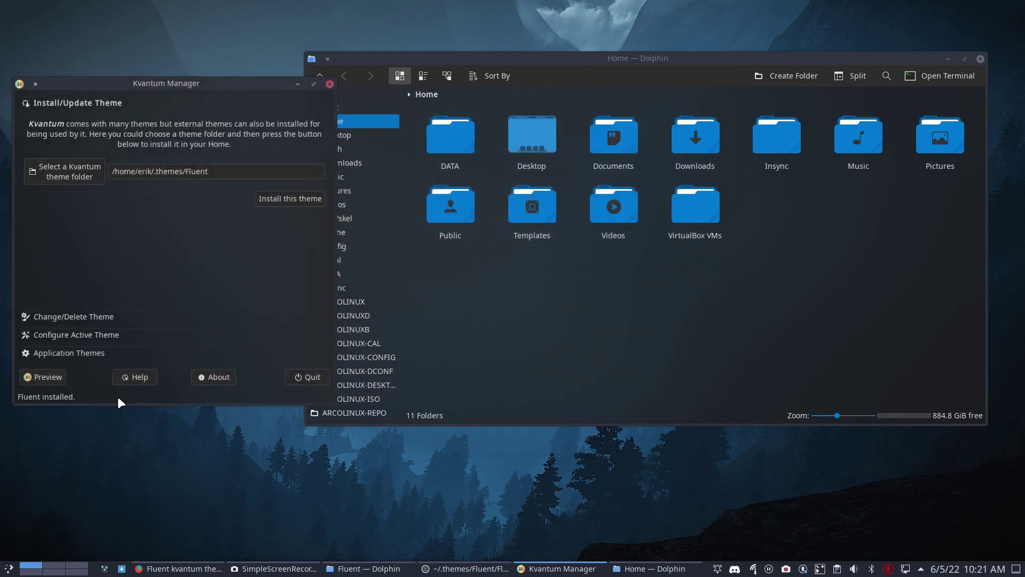
# - Choose Fluent in the Change/Delete Theme list and make it the active Kvantum theme
pyautogui.click(80, 319)
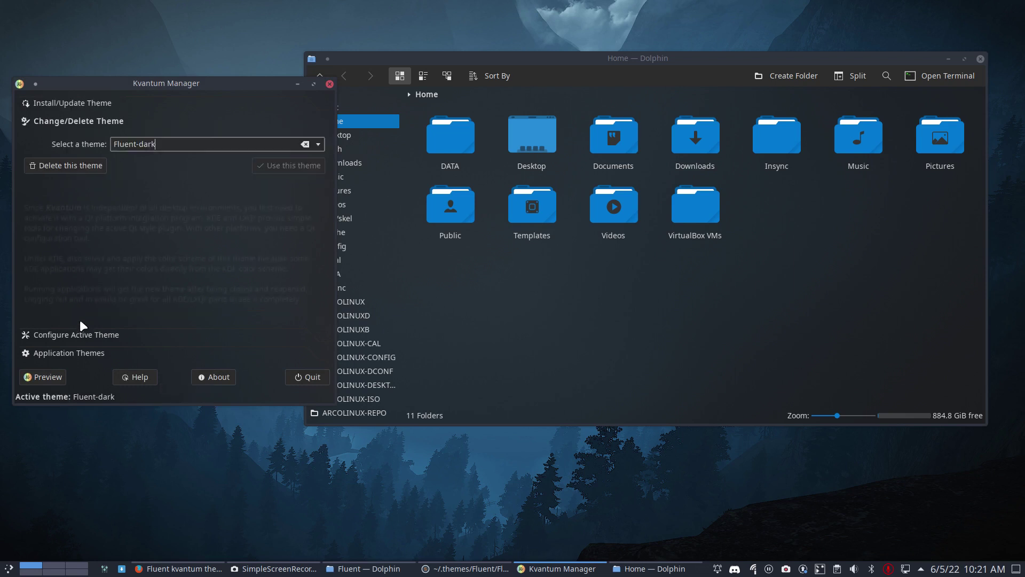
pyautogui.click(317, 141)
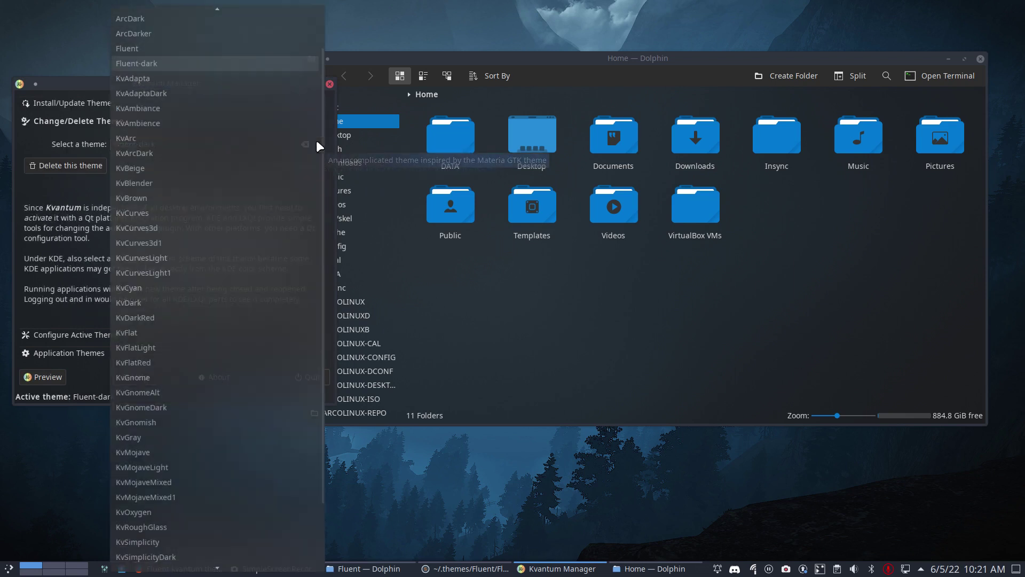
pyautogui.click(186, 47)
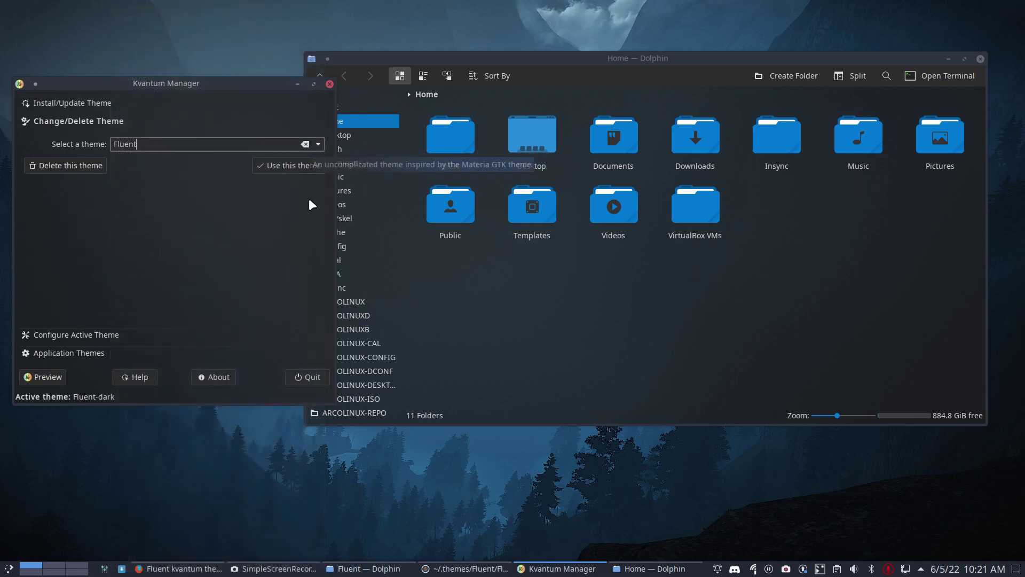
pyautogui.click(296, 169)
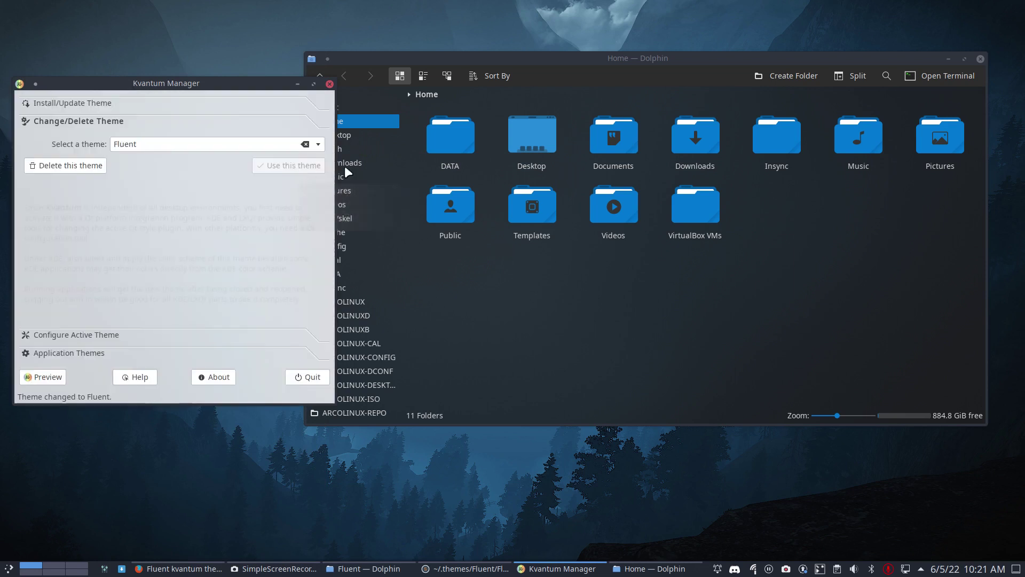
# - Close the old Dolphin window and launch System Settings
pyautogui.click(980, 58)
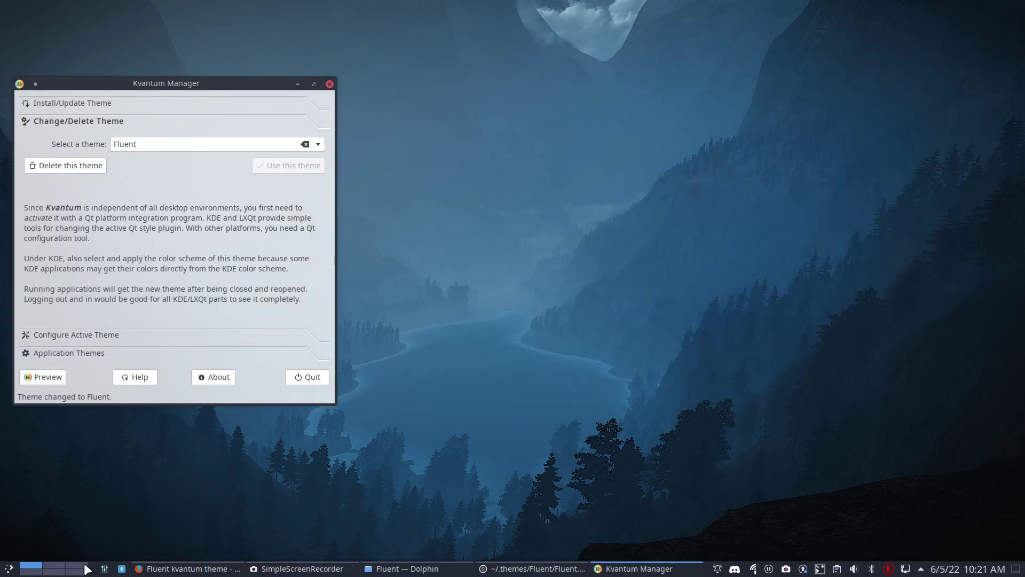
pyautogui.click(9, 569)
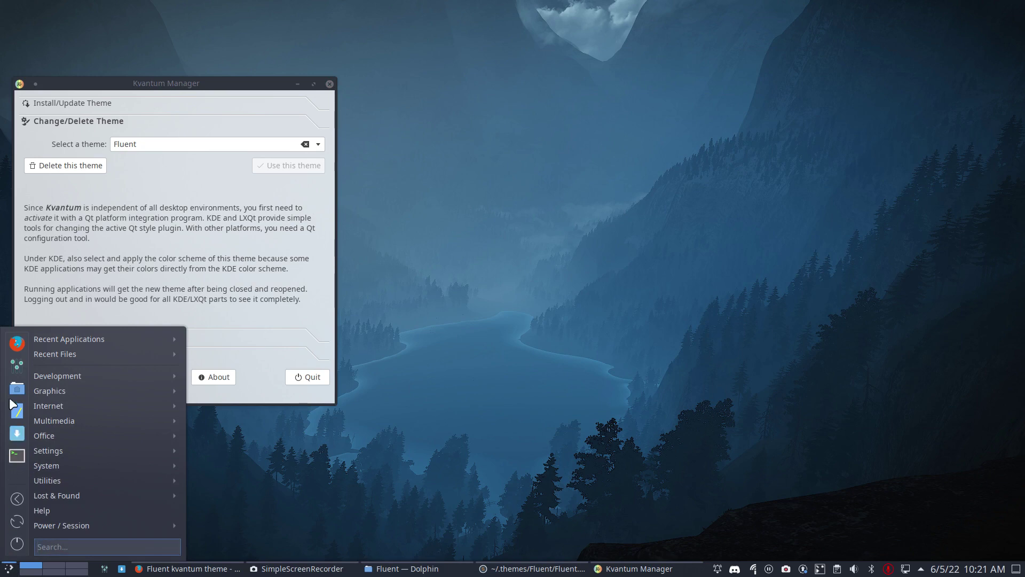
pyautogui.click(16, 365)
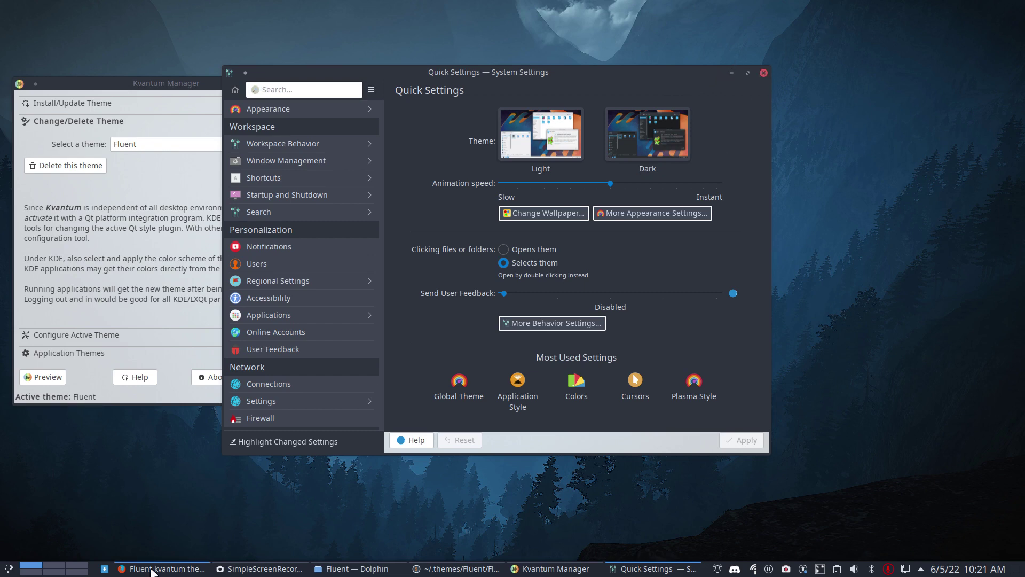
# - Launch a test Dolphin window to preview the light Fluent style, then close it and System Settings
pyautogui.click(9, 568)
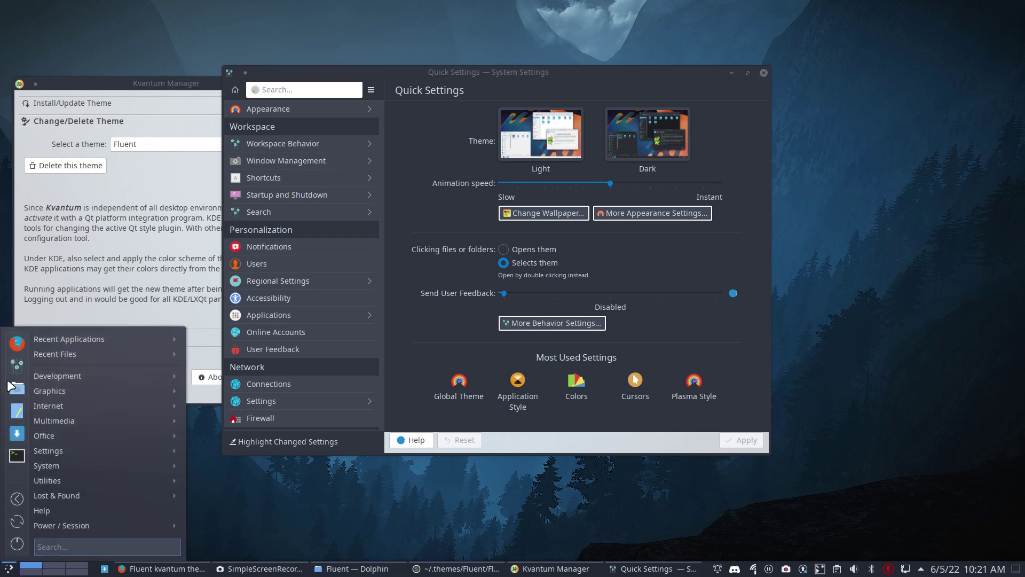
pyautogui.click(80, 347)
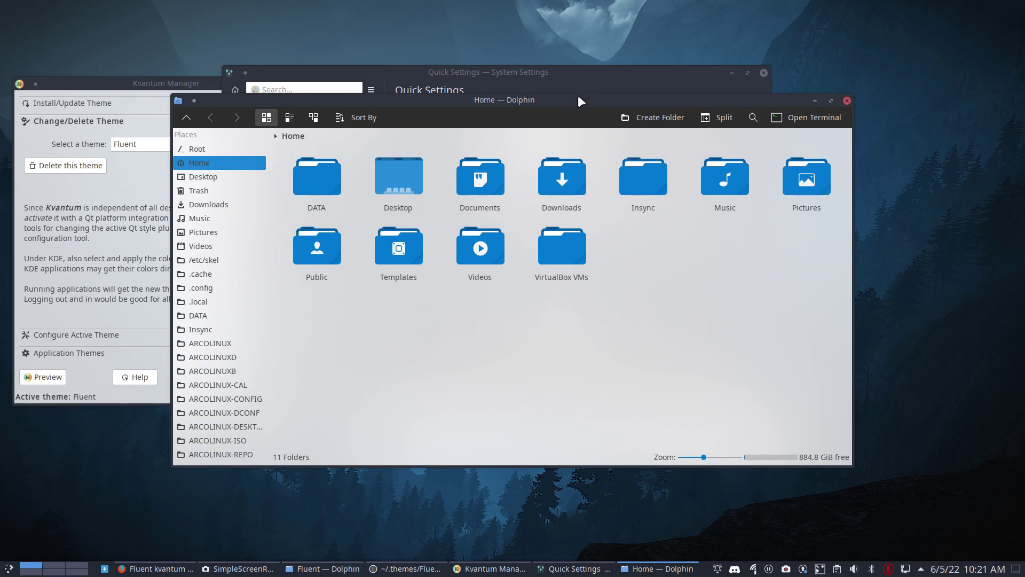
pyautogui.moveTo(577, 99); pyautogui.dragTo(707, 144)
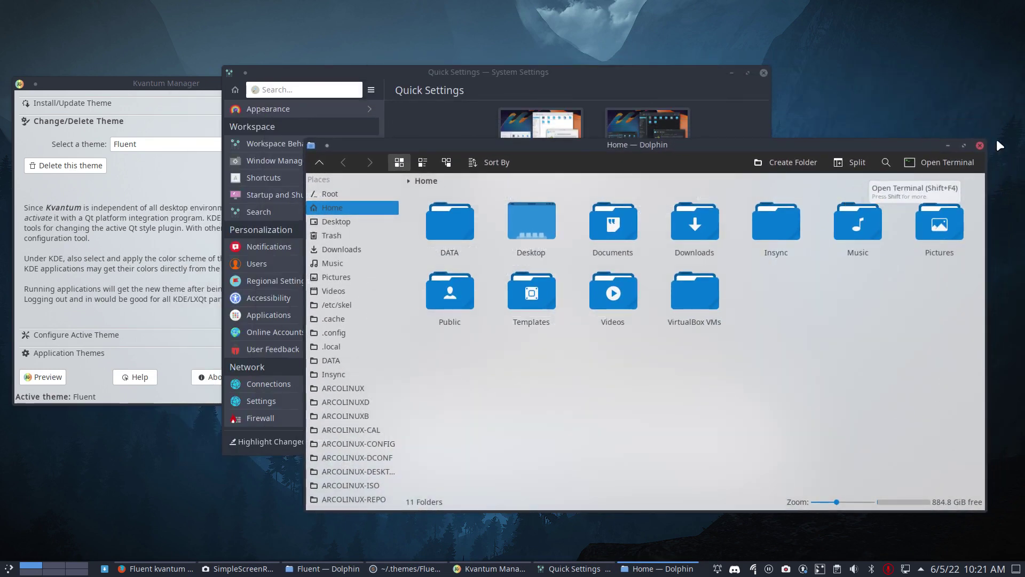
pyautogui.click(980, 144)
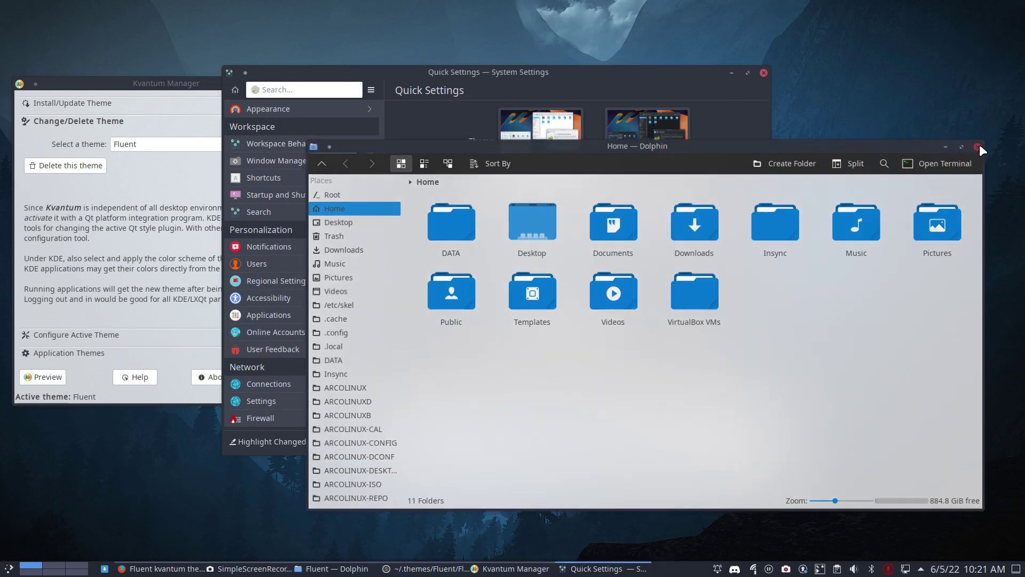
pyautogui.click(765, 71)
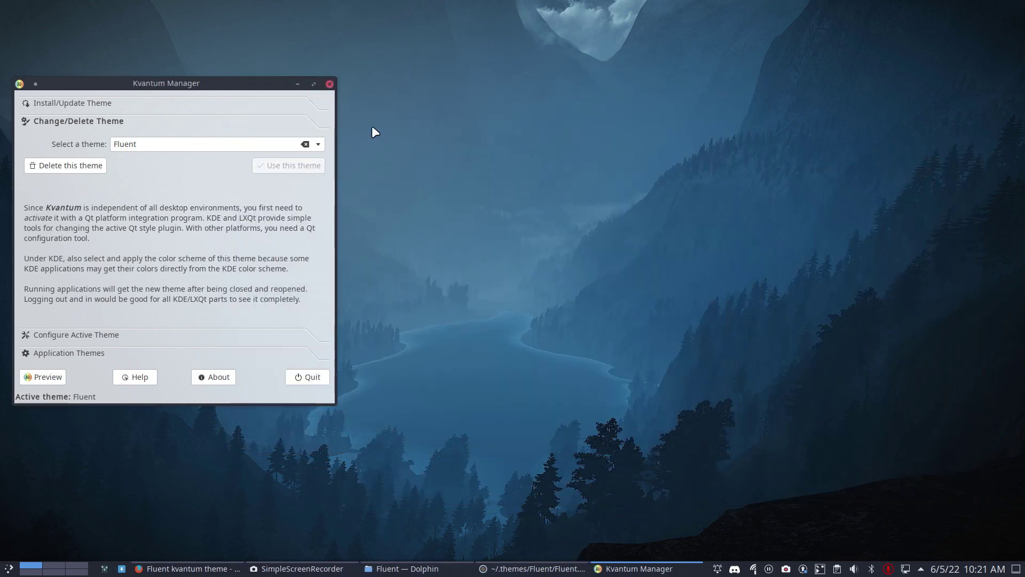
# - Quit Kvantum Manager and open ~/.themes/Fluent/Fluent.kvconfig in Sublime Text through a new Dolphin window
pyautogui.click(313, 377)
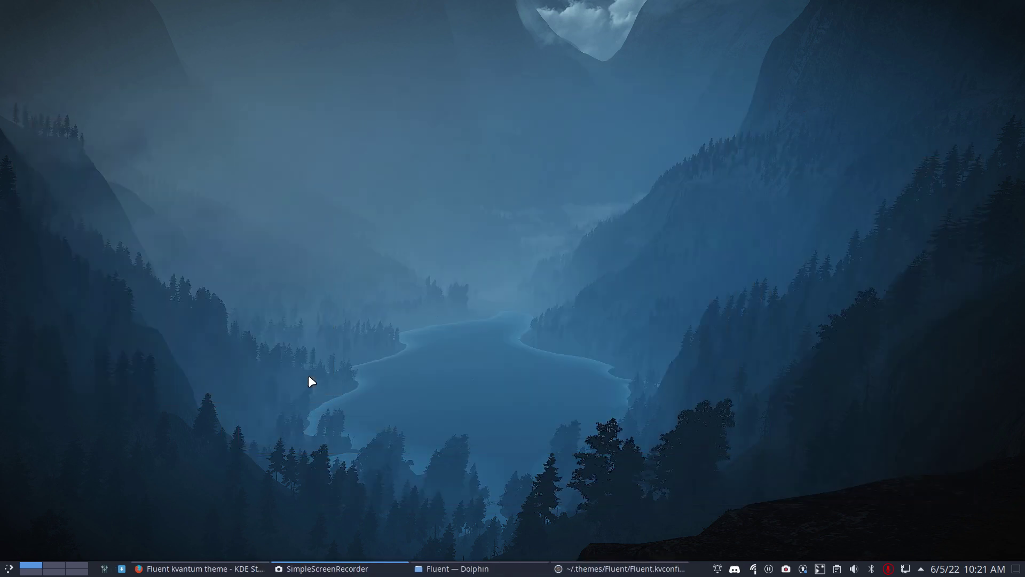
pyautogui.press('super+e')
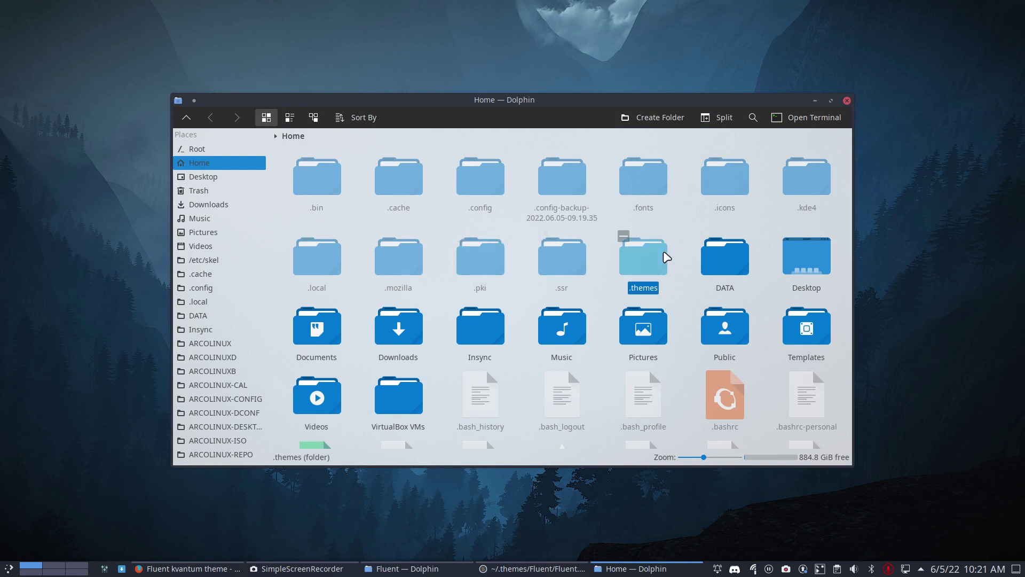
pyautogui.click(661, 253)
pyautogui.click(334, 188)
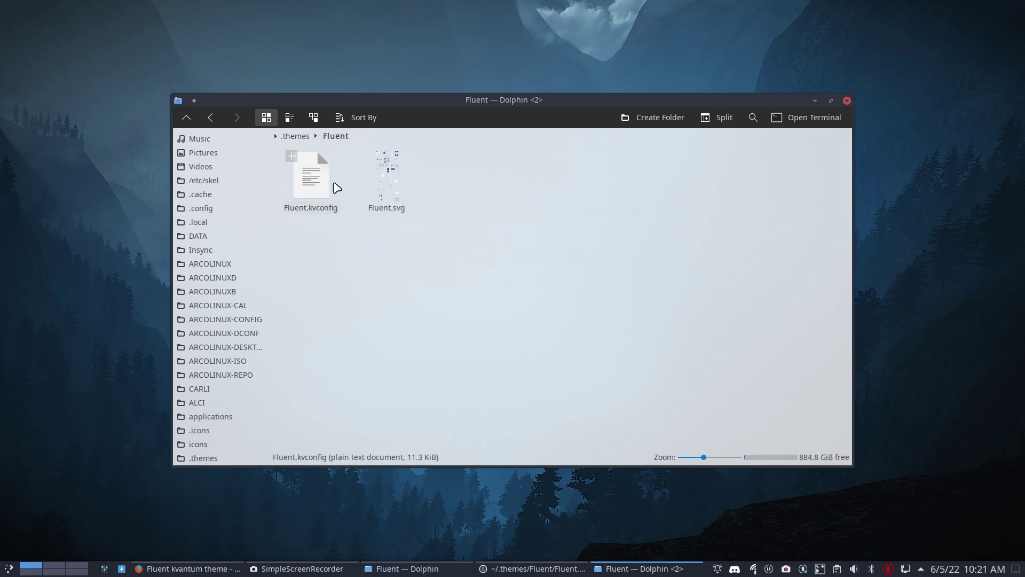
pyautogui.click(317, 188)
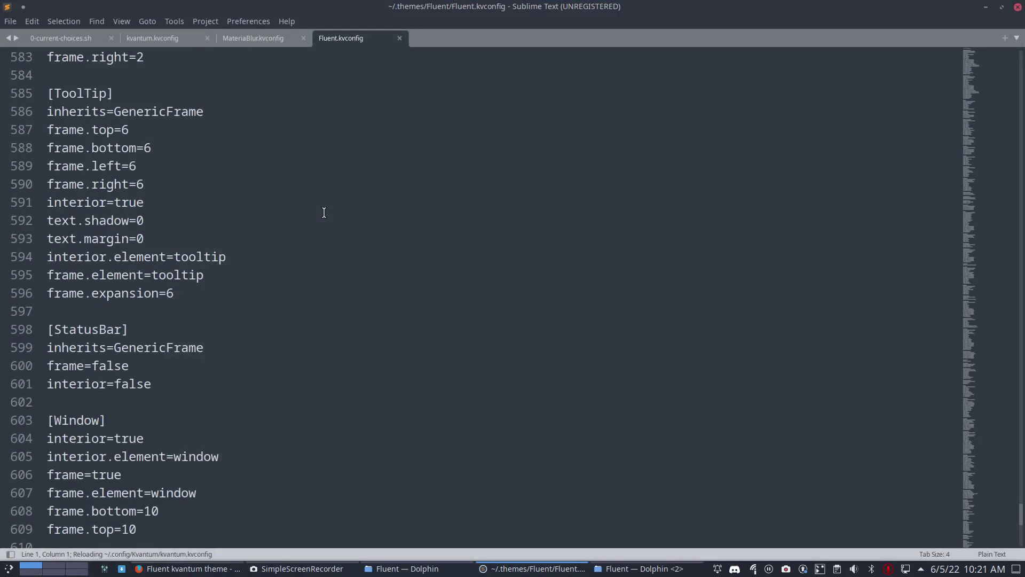
# - Set text.margin to 0, after briefly trying 5, and save Fluent.kvconfig
pyautogui.click(193, 241)
pyautogui.press('BackSpace')
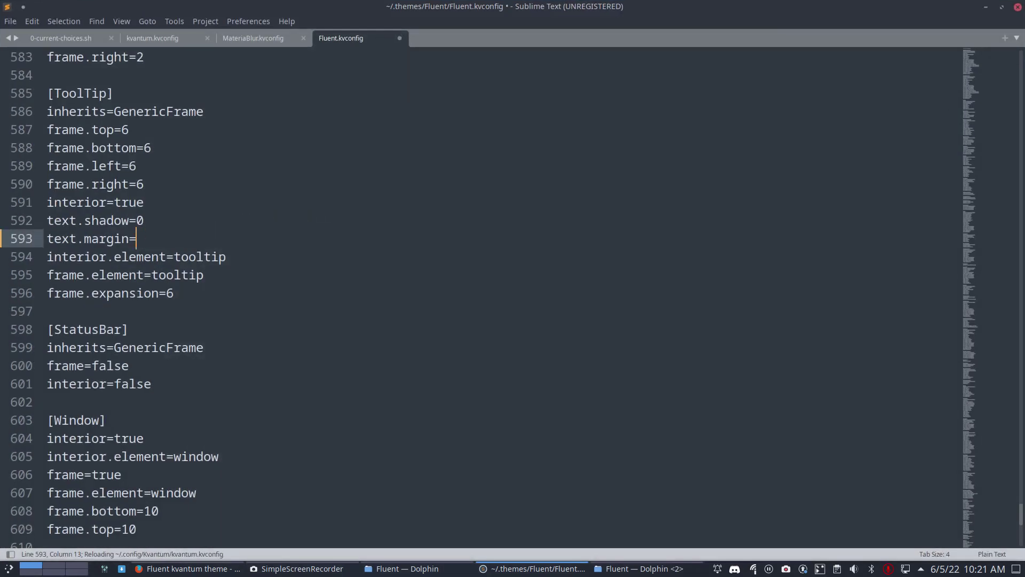
pyautogui.write('5')
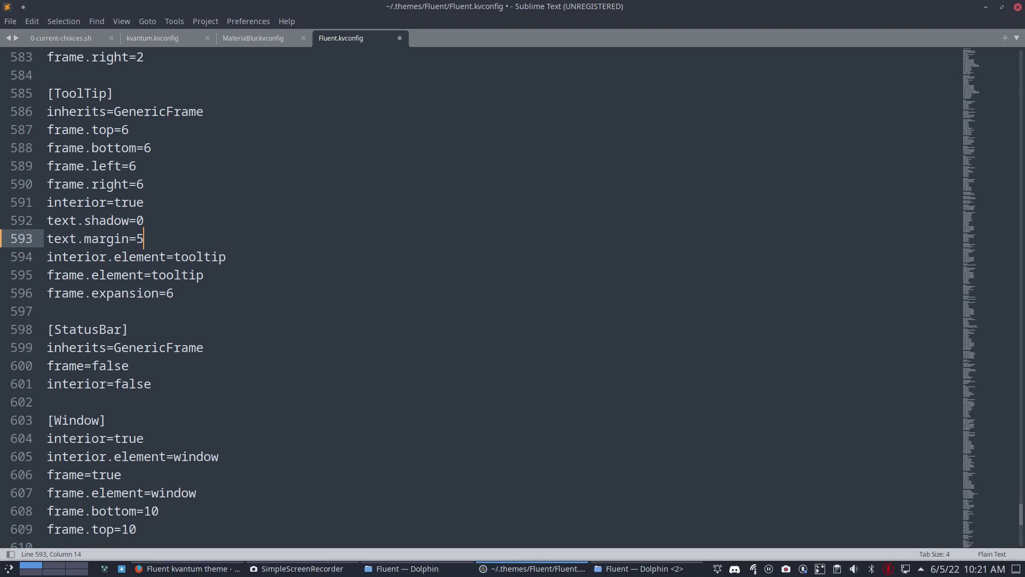
pyautogui.press('BackSpace')
pyautogui.write('0')
pyautogui.hotkey('ctrl', 's')
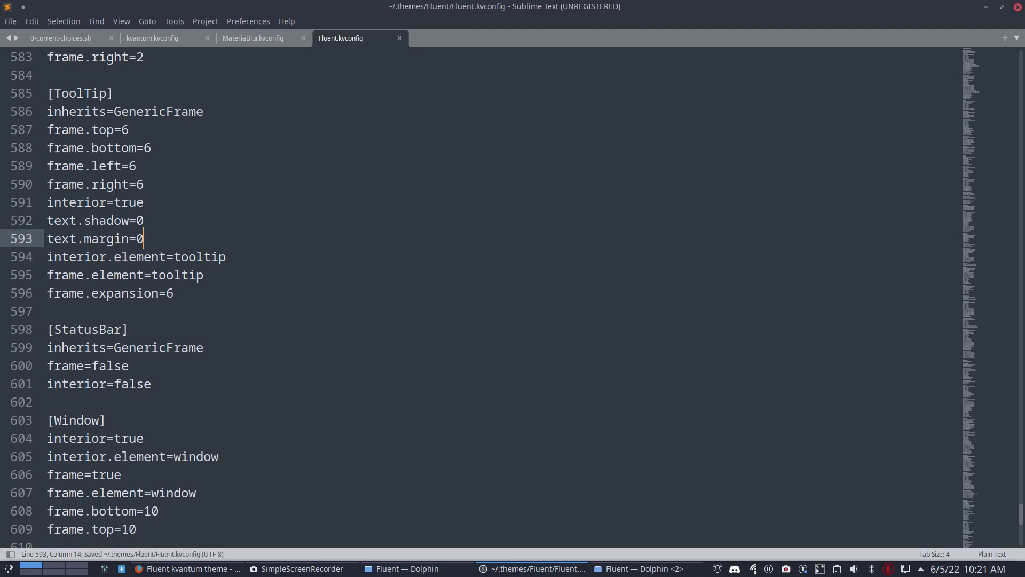
# - Select the ComboBox text colours #444444 and #424242 to highlight where they are used
pyautogui.scroll(-9, 263, 343)
pyautogui.scroll(20, 262, 341)
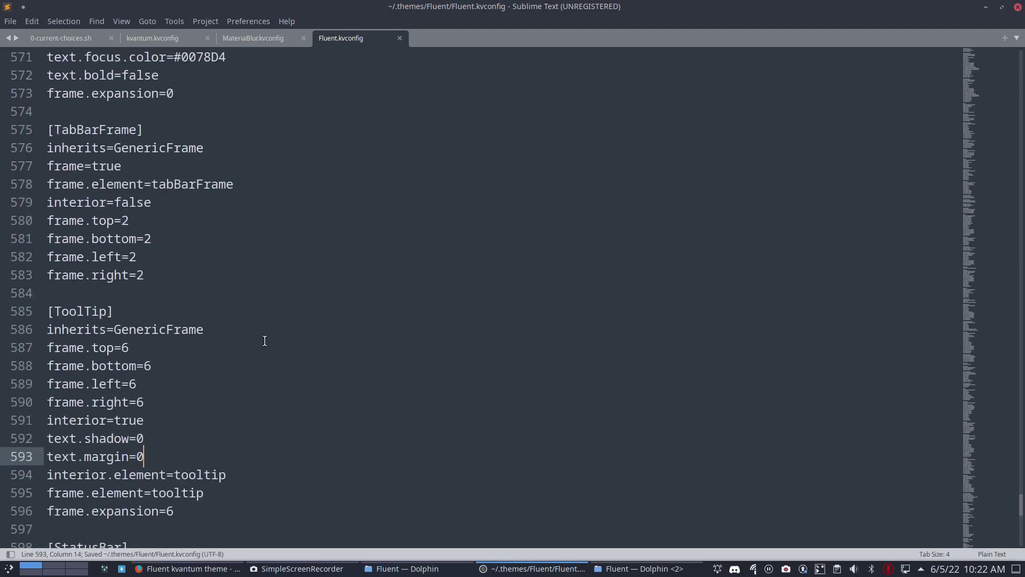
pyautogui.scroll(8, 259, 340)
pyautogui.scroll(-6, 260, 340)
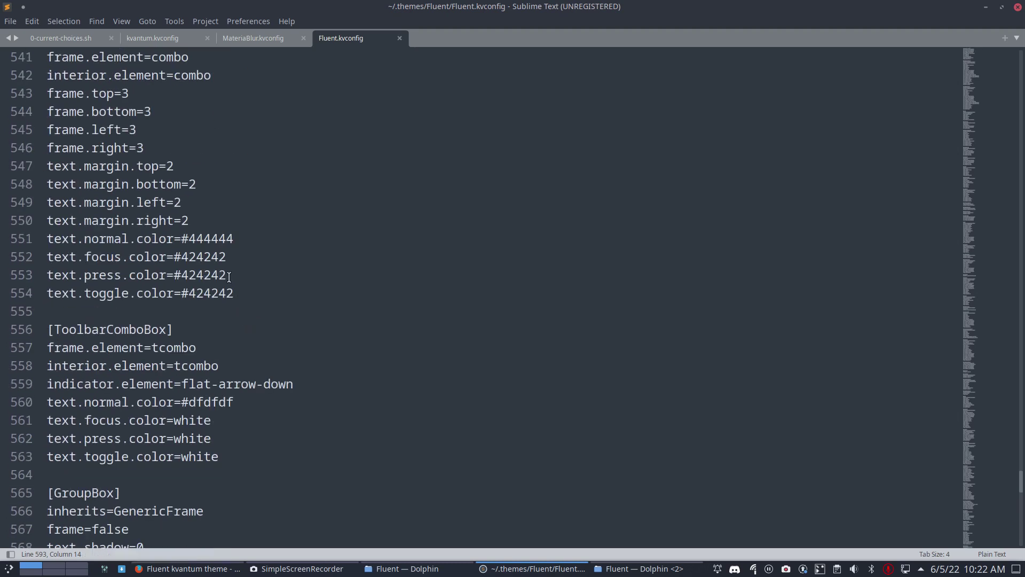
pyautogui.doubleClick(216, 238)
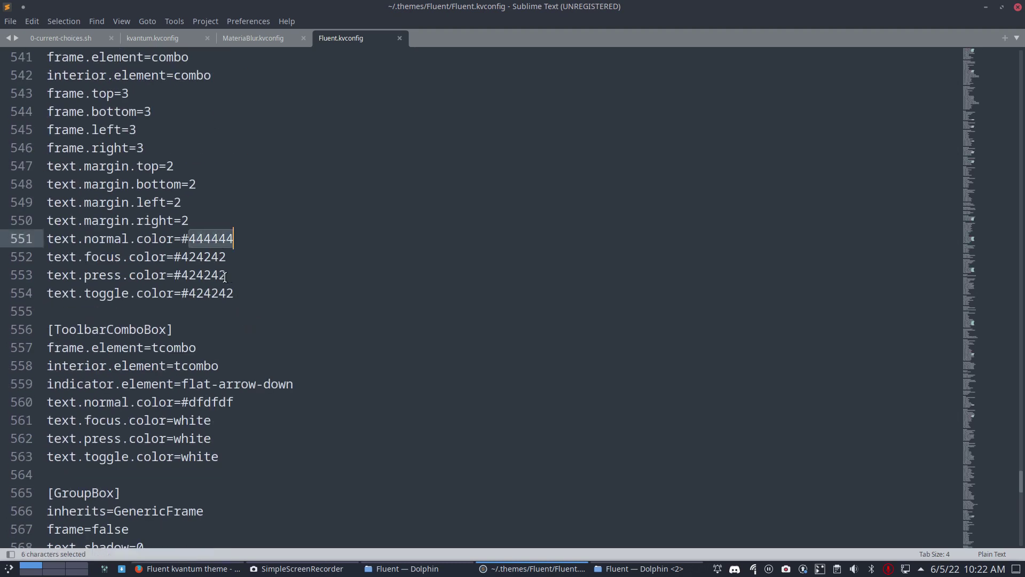
pyautogui.doubleClick(202, 257)
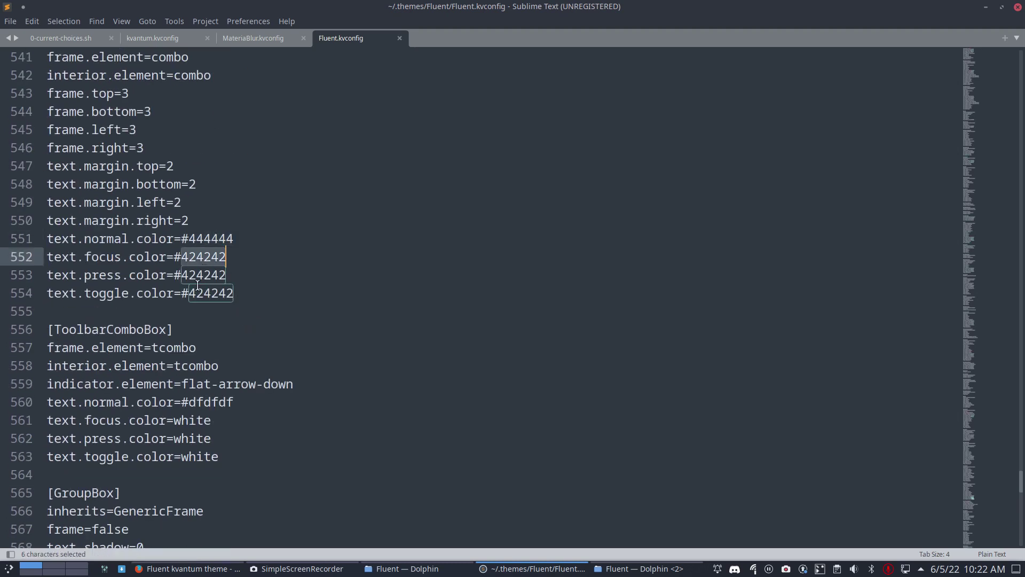
# - Scroll up through Fluent.kvconfig to the [ProgressbarContents] and [ItemView] sections
pyautogui.scroll(5, 240, 255)
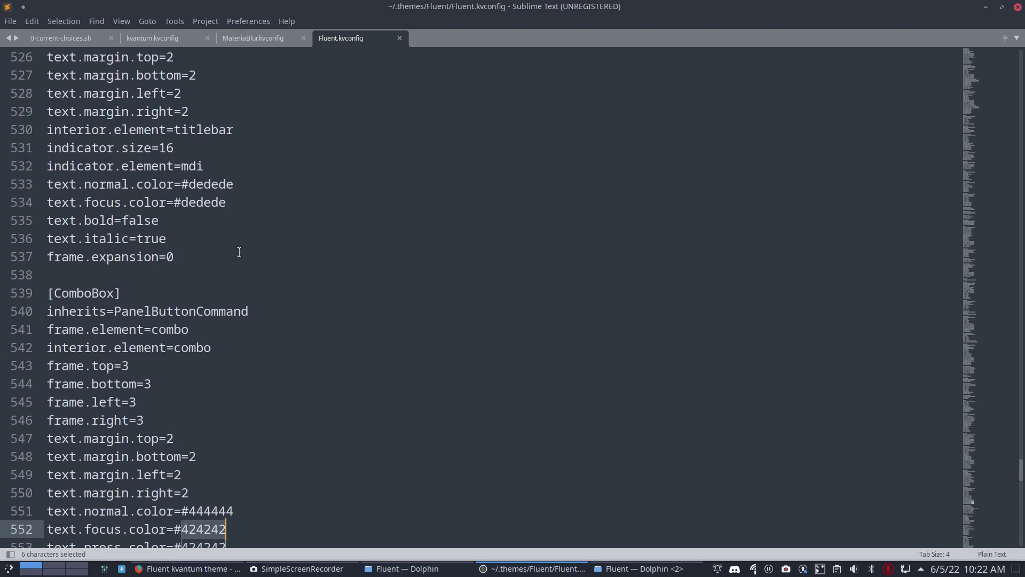
pyautogui.scroll(15, 239, 252)
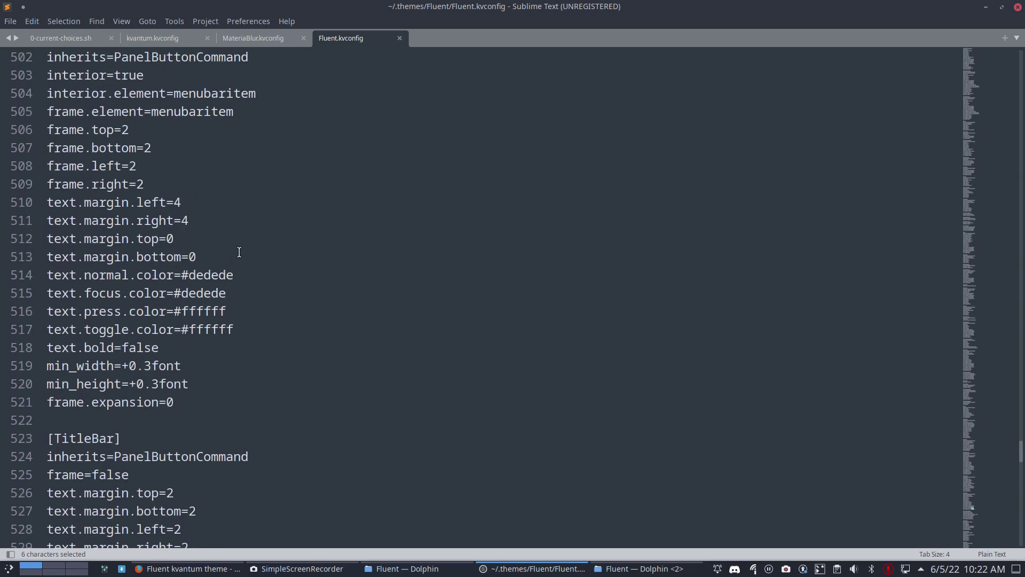
pyautogui.scroll(4, 239, 252)
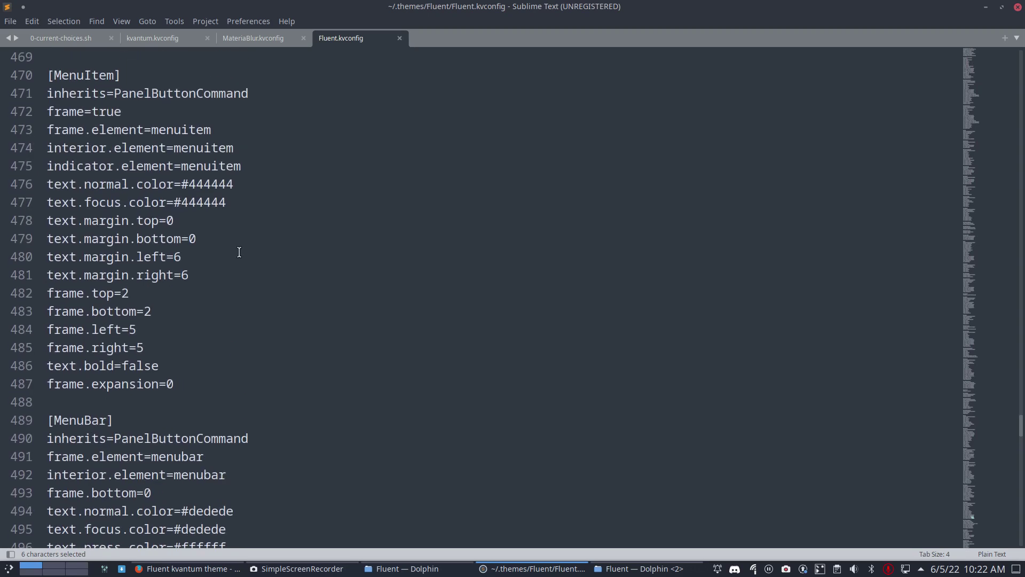
pyautogui.scroll(12, 239, 252)
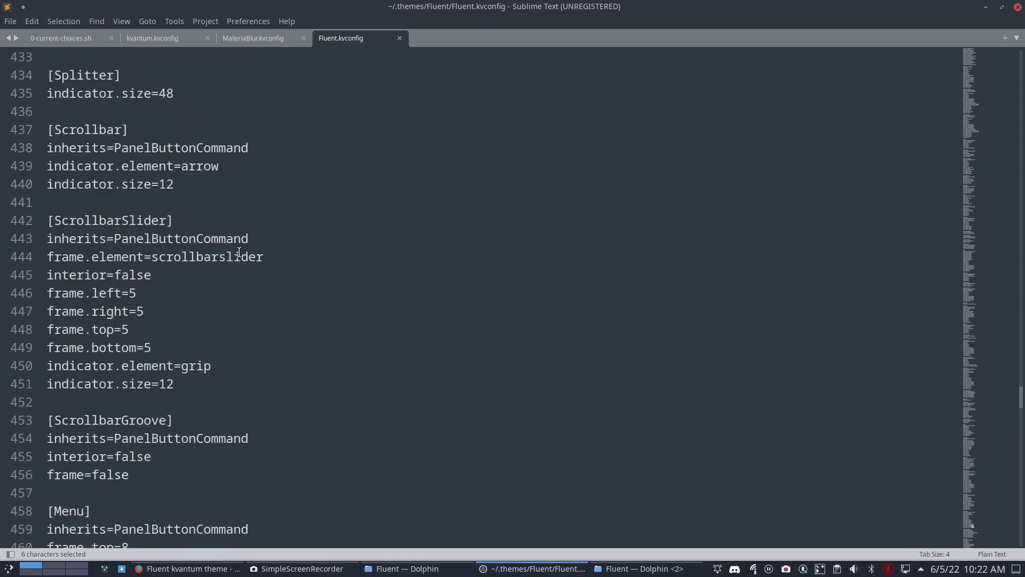
pyautogui.scroll(9, 196, 228)
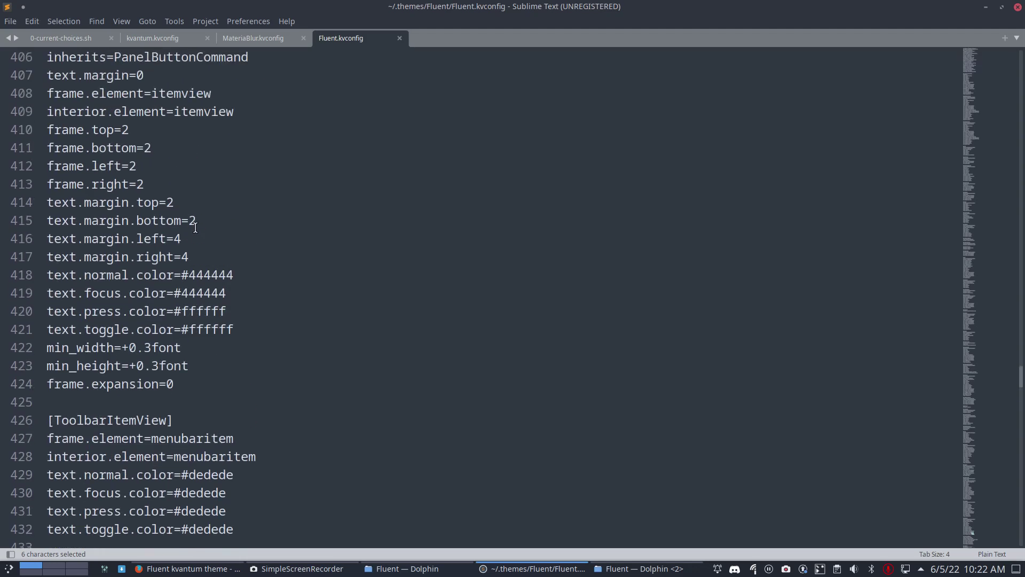
pyautogui.scroll(6, 195, 228)
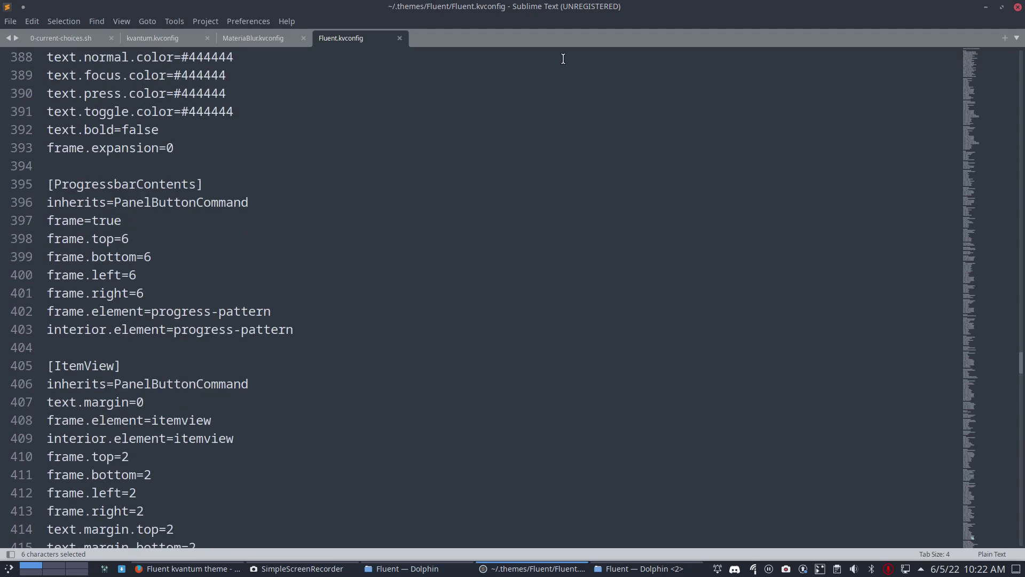
# - Close Sublime Text and the second Dolphin window, then minimise the remaining Fluent folder window
pyautogui.click(1018, 7)
pyautogui.click(394, 264)
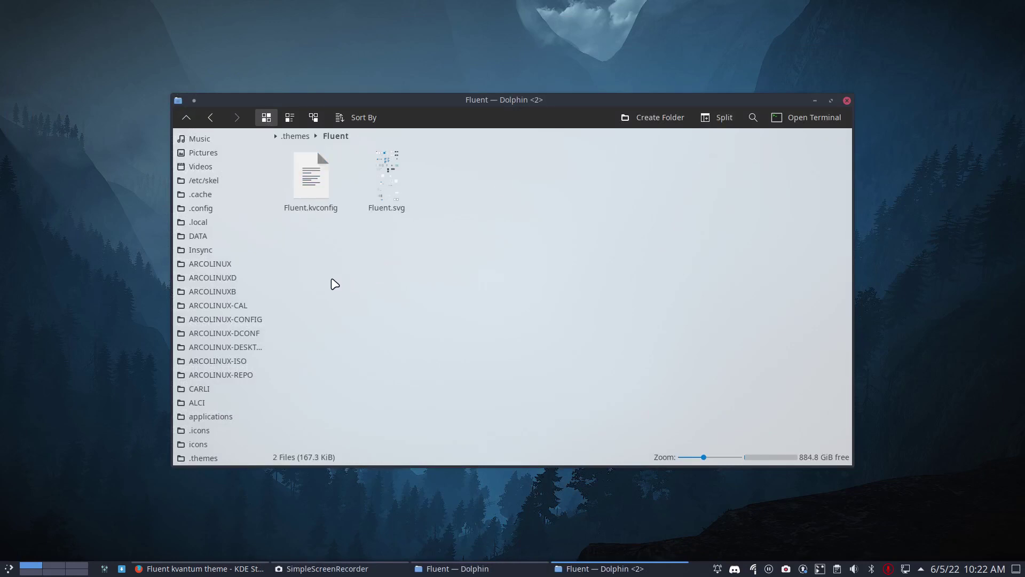
pyautogui.click(313, 198)
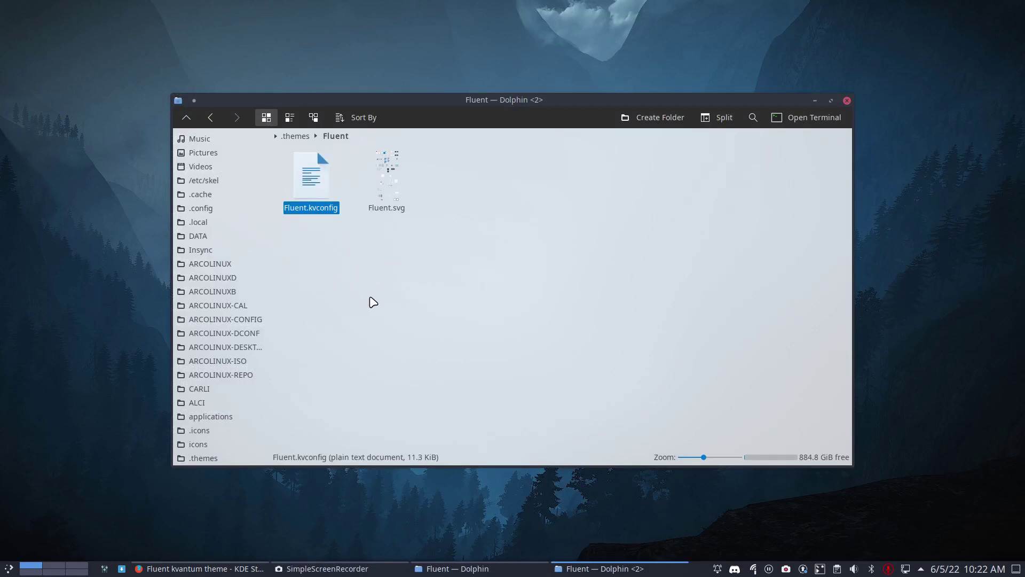
pyautogui.click(846, 101)
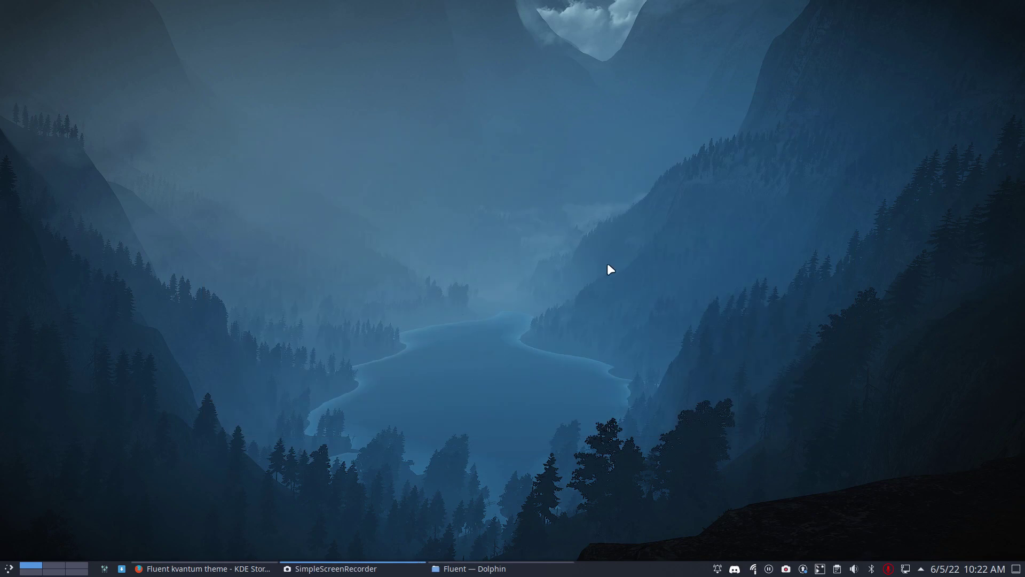
pyautogui.click(502, 568)
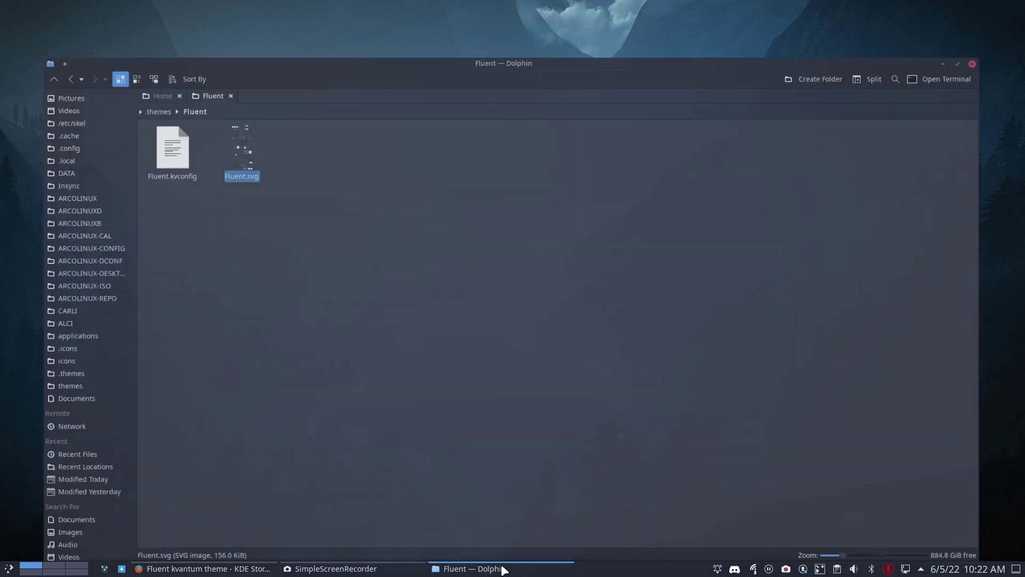
pyautogui.click(502, 569)
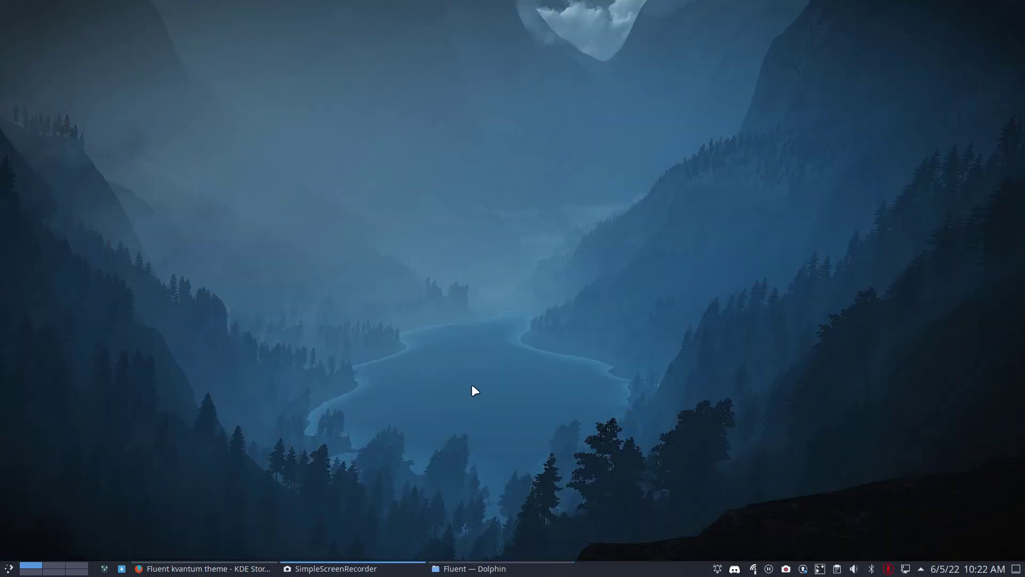
# - Visit the Fluent icon, cursors and wallpaper pages linked from the Fluent kvantum store page, returning after each
pyautogui.click(208, 569)
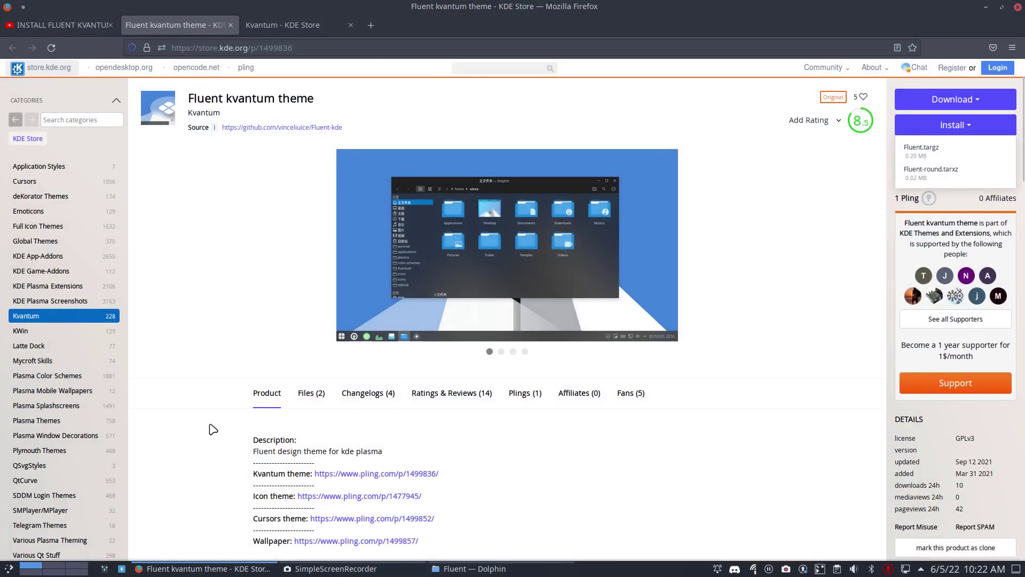
pyautogui.scroll(-5, 203, 350)
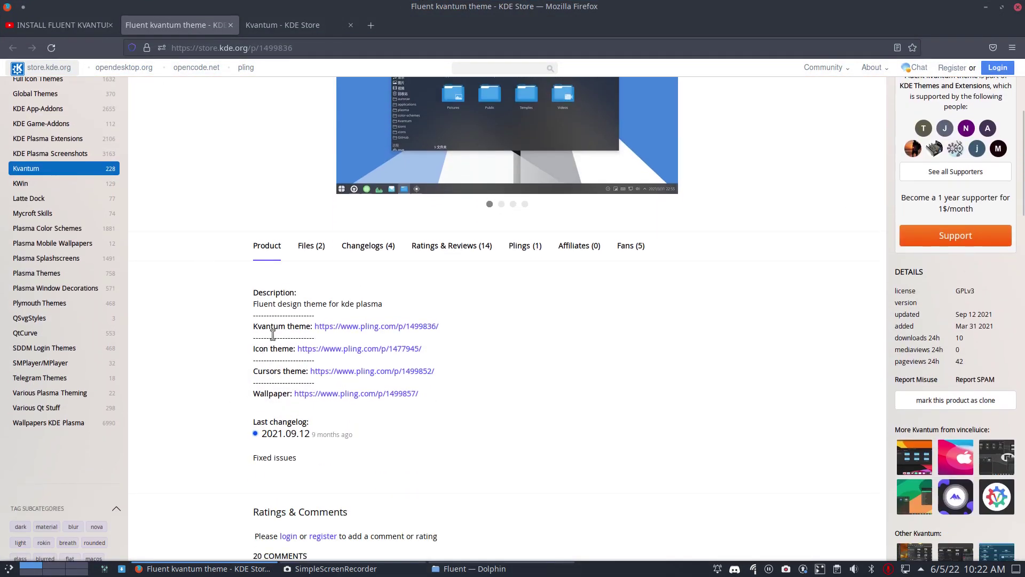
pyautogui.click(384, 350)
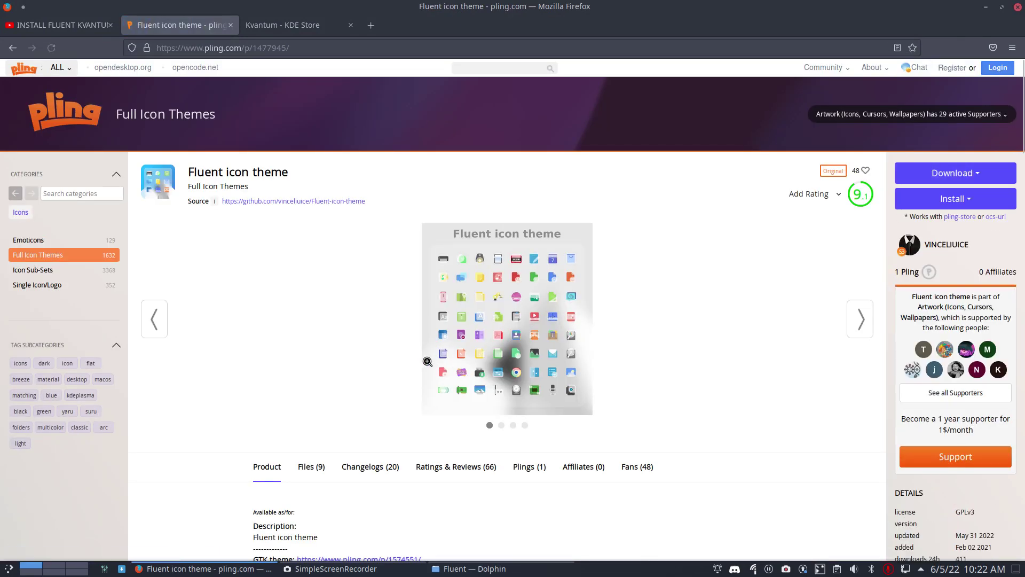
pyautogui.click(12, 48)
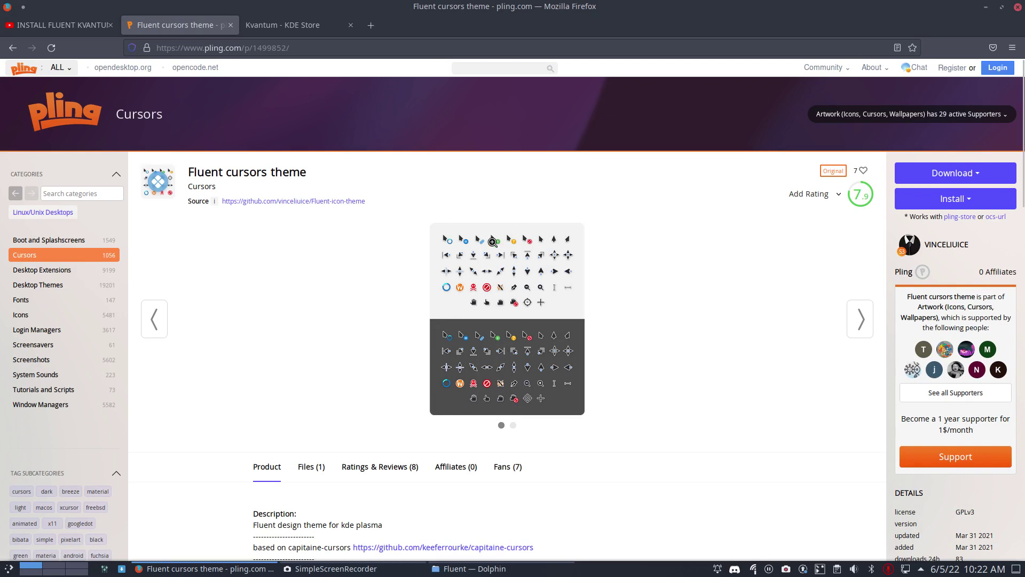
pyautogui.click(8, 48)
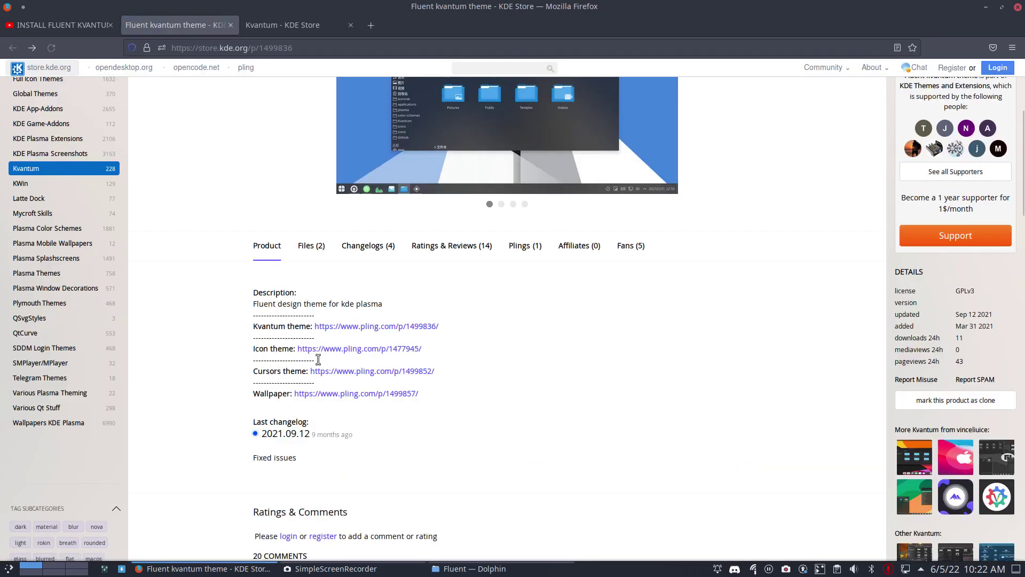
pyautogui.click(380, 394)
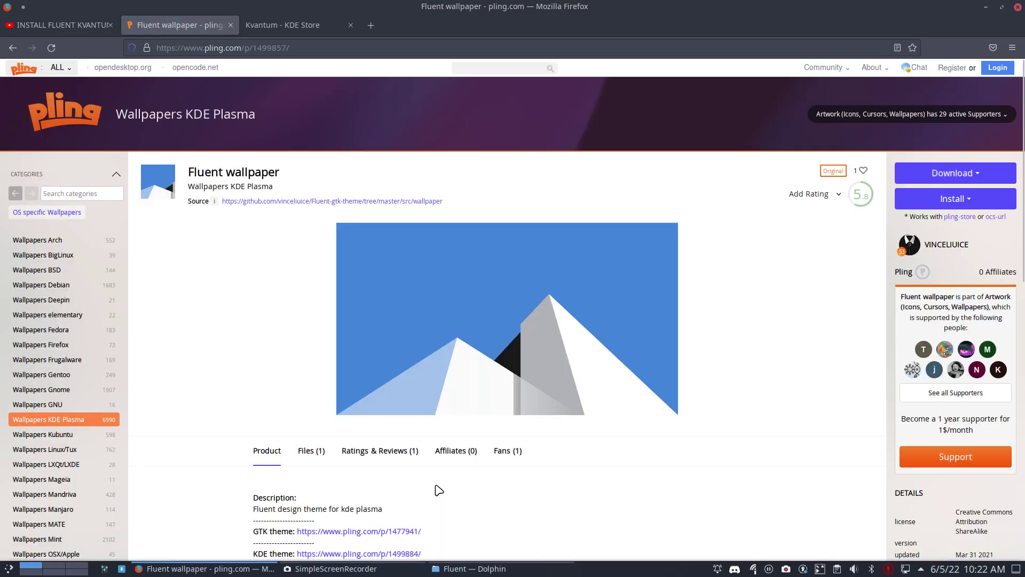
pyautogui.click(8, 48)
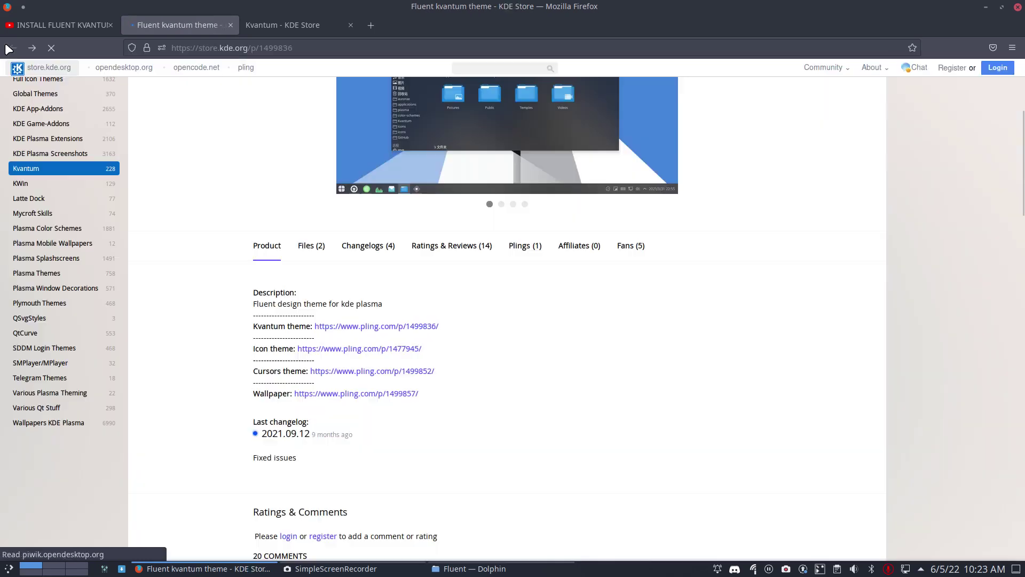
# - Expand and read the Fluent Kvantum install video's YouTube description, then switch to the Kvantum KDE Store tab
pyautogui.click(70, 21)
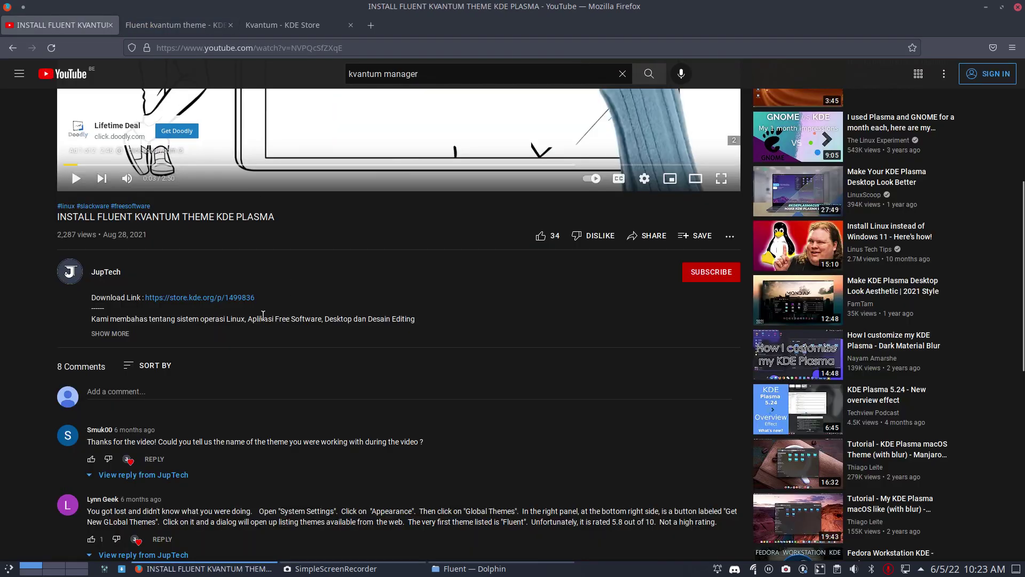
pyautogui.click(121, 335)
pyautogui.scroll(-5, 336, 399)
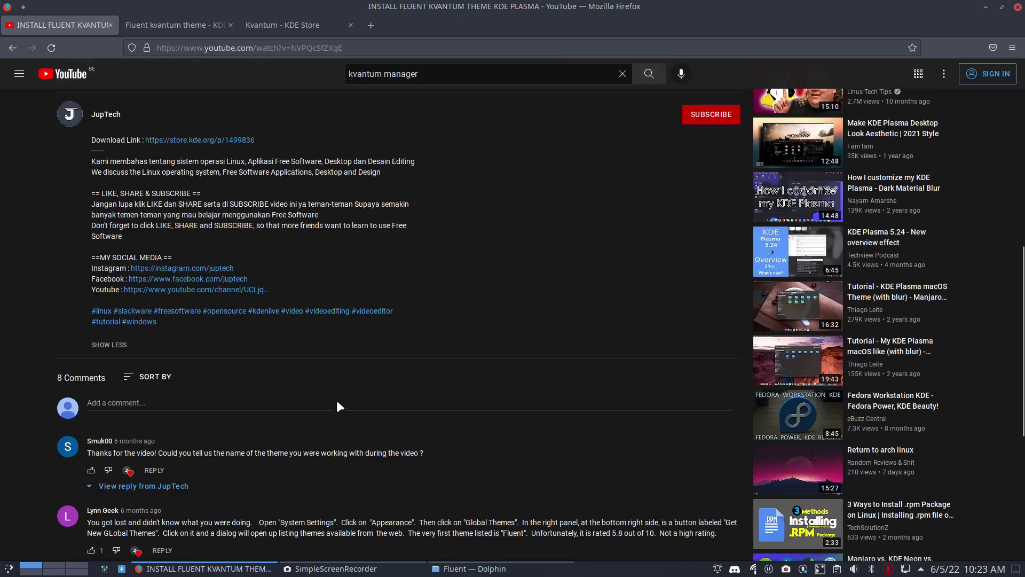
pyautogui.scroll(10, 338, 403)
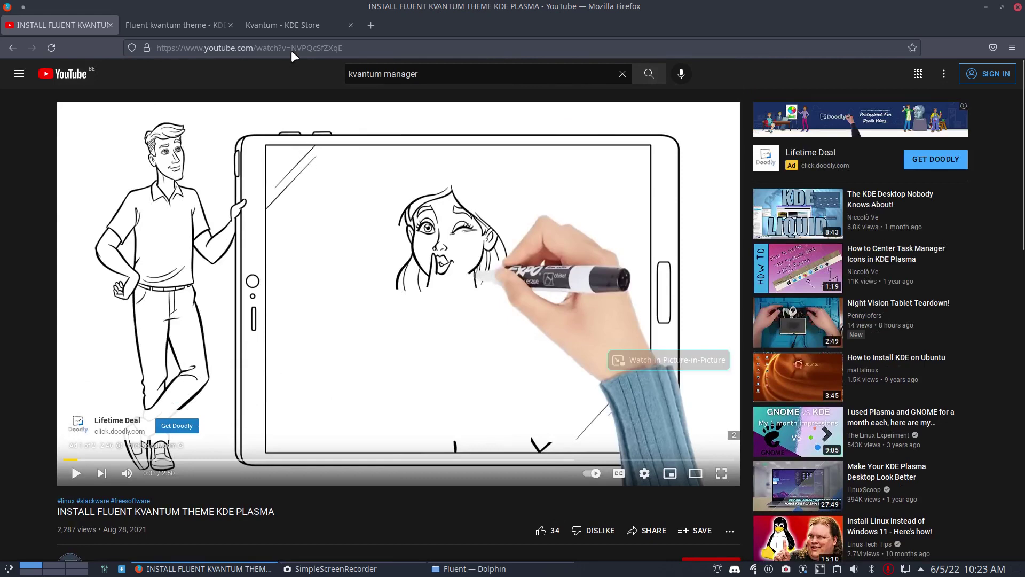
pyautogui.click(288, 25)
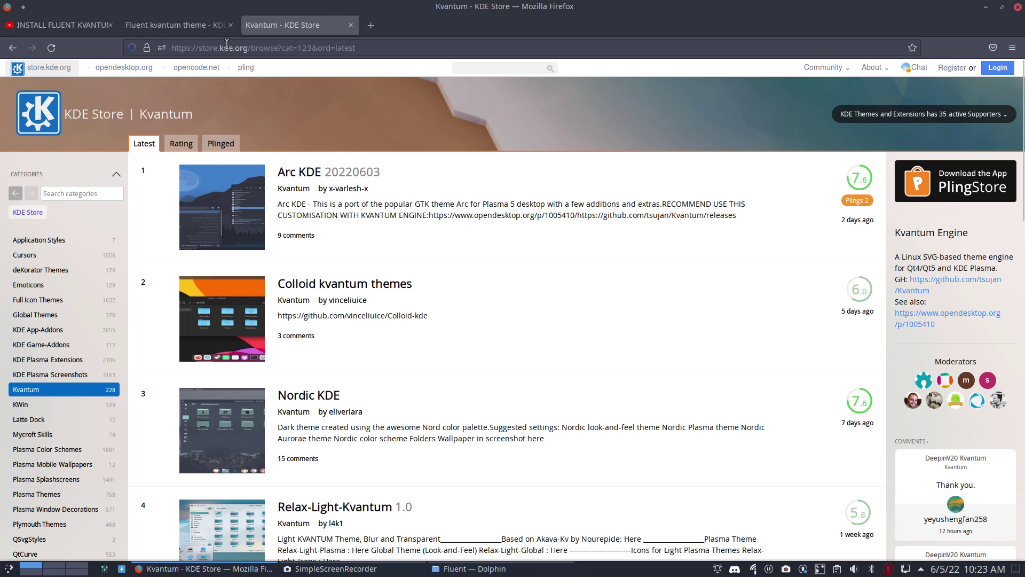
# - Switch to the Fluent kvantum theme tab and scroll through its 20 user comments and description
pyautogui.click(197, 27)
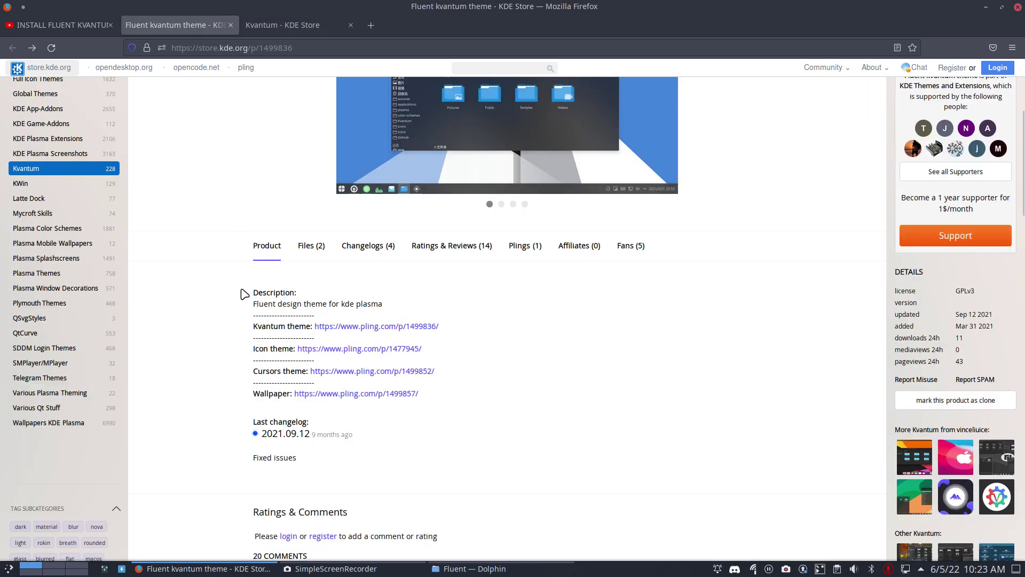
pyautogui.scroll(3, 243, 293)
pyautogui.scroll(-5, 243, 293)
pyautogui.scroll(-7, 246, 293)
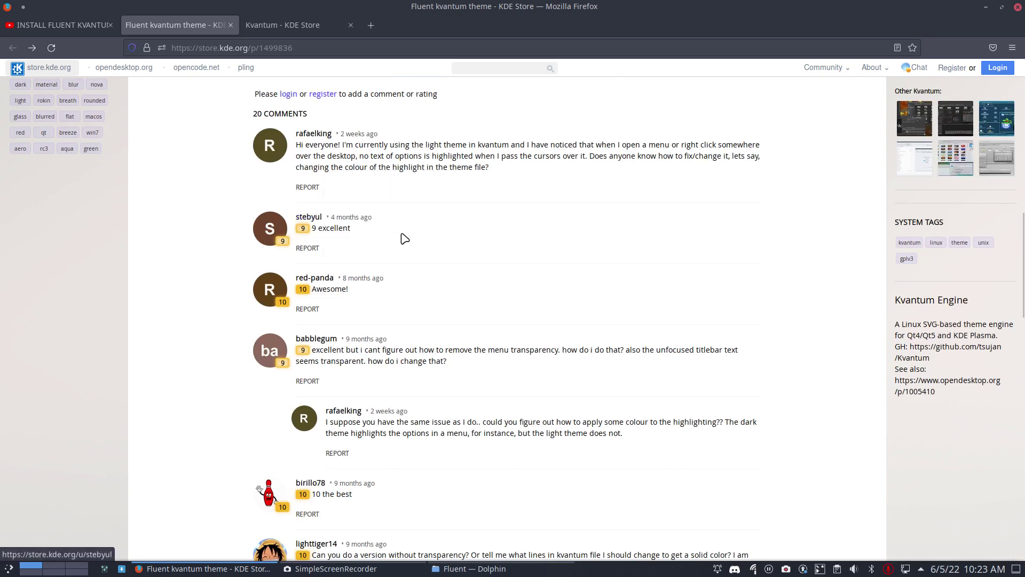
pyautogui.scroll(5, 491, 299)
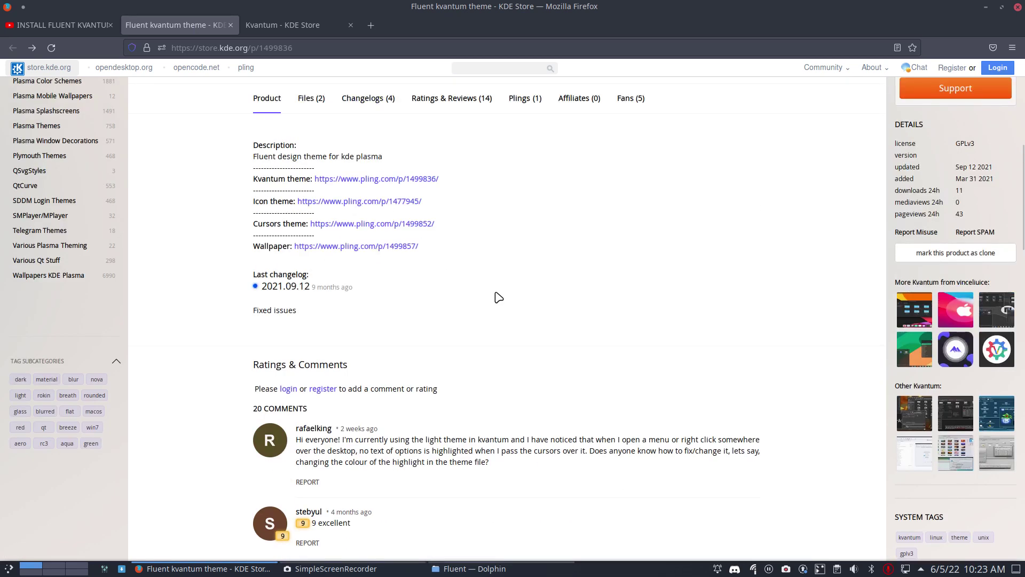